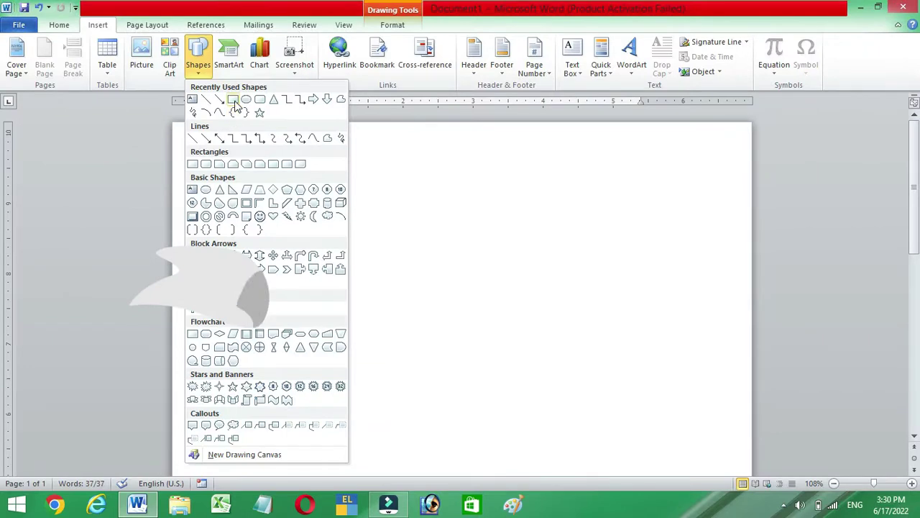
Draw a large rectangle spanning nearly the full width of the page.
click(192, 163)
drag(183, 133, 731, 419)
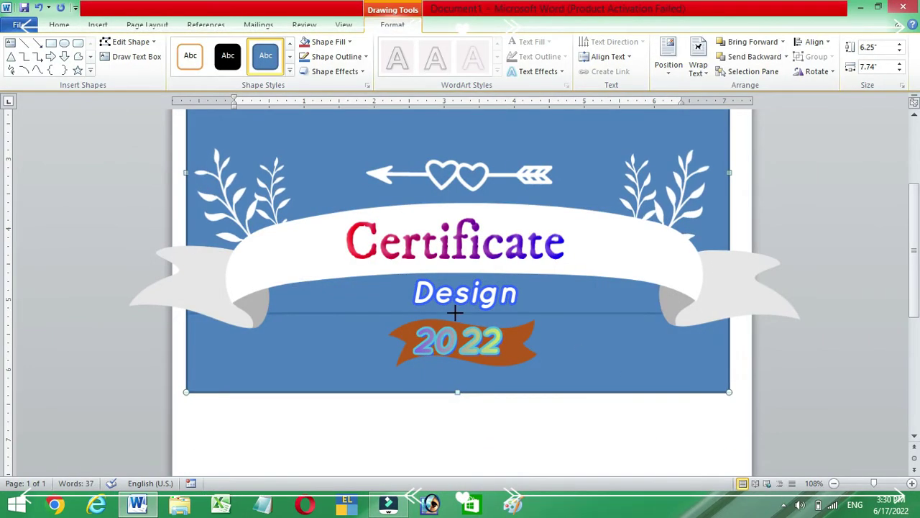
Resize the outer rectangle and give it a white fill and a 3 pt black outline.
drag(457, 476, 457, 463)
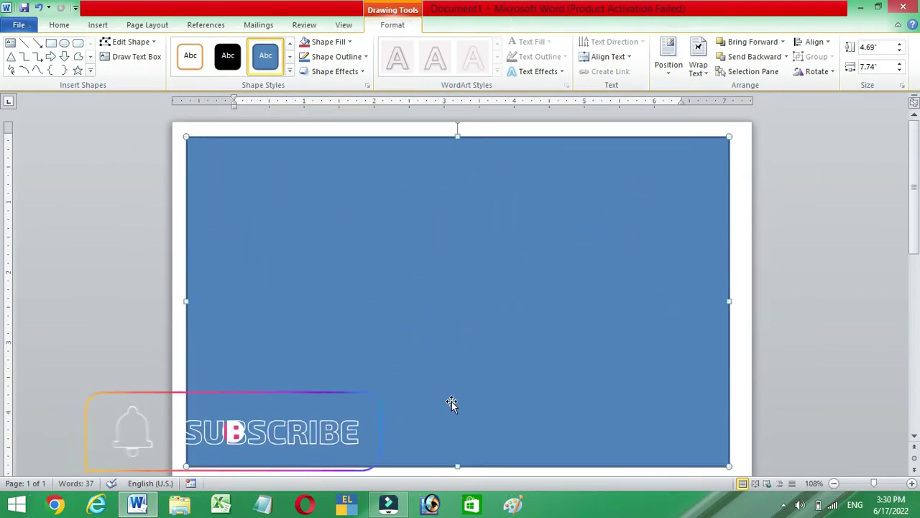
drag(729, 297, 737, 297)
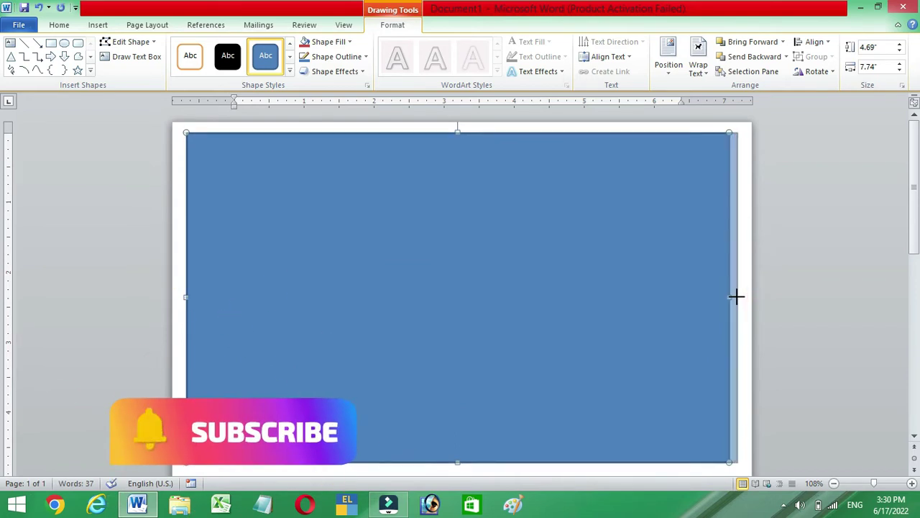
click(327, 41)
click(303, 80)
click(335, 56)
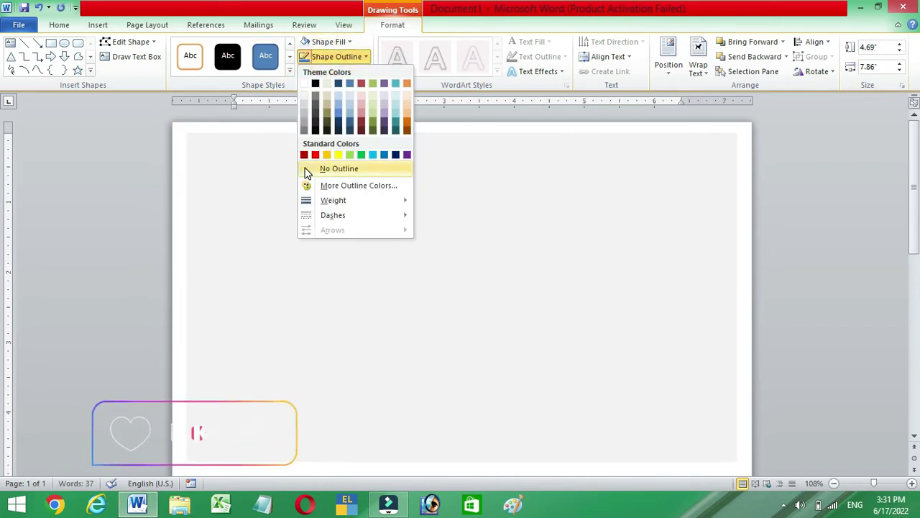
click(316, 84)
click(335, 56)
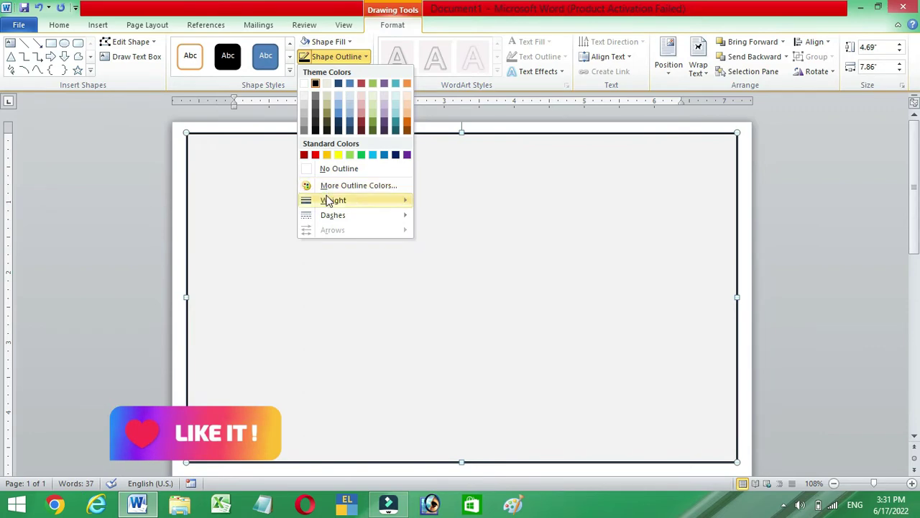
mouse_move(338, 200)
click(475, 290)
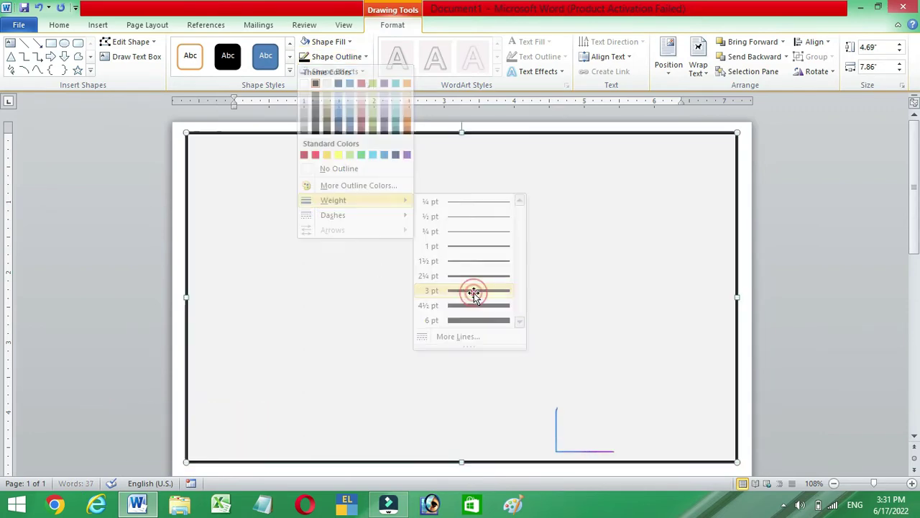
click(828, 277)
Duplicate the framed rectangle, set the copy's fill, and shrink it inside the outer frame.
click(343, 247)
key(ctrl+c)
key(ctrl+v)
scroll(749, 366, down, 3)
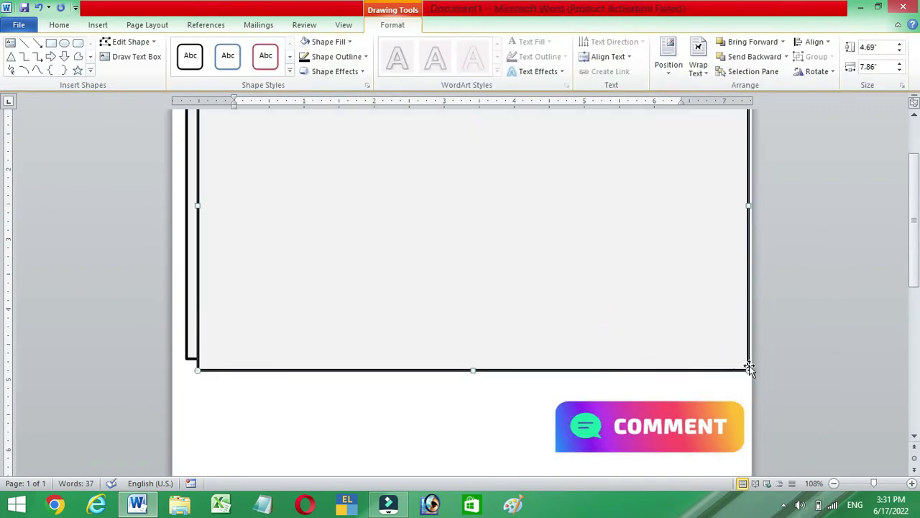
mouse_move(749, 370)
mouse_down()
mouse_move(730, 342)
mouse_move(737, 330)
mouse_up()
scroll(396, 237, up, 3)
click(330, 41)
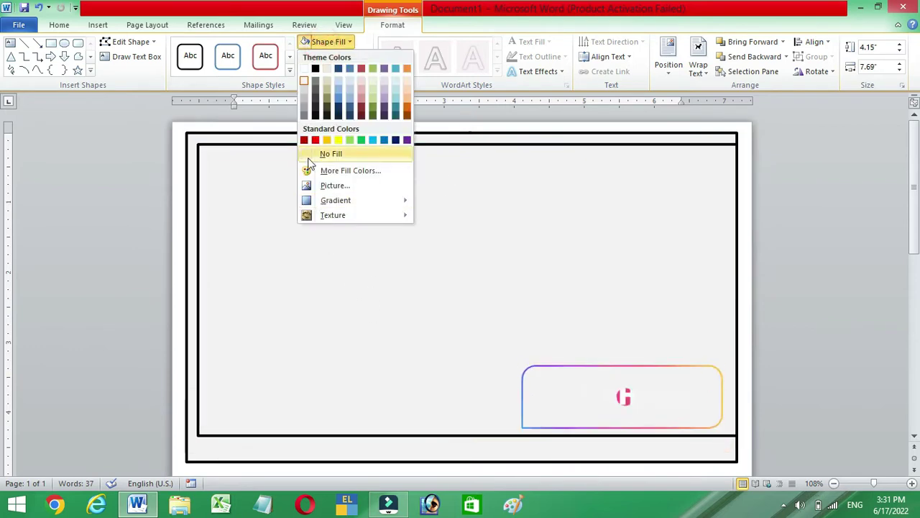
click(331, 208)
drag(737, 435, 728, 451)
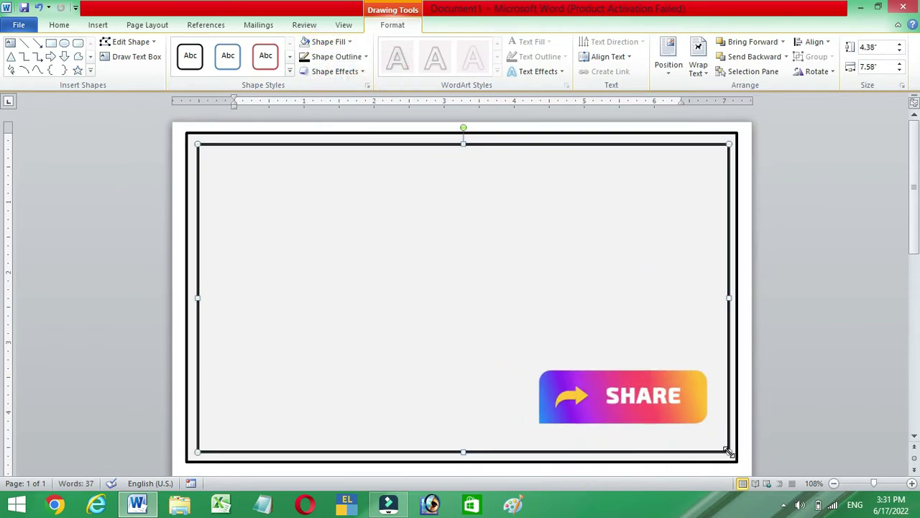
Give the inner rectangle a 2¼ pt outline and fine-tune its size.
click(337, 56)
mouse_move(333, 200)
click(481, 278)
scroll(730, 345, down, 3)
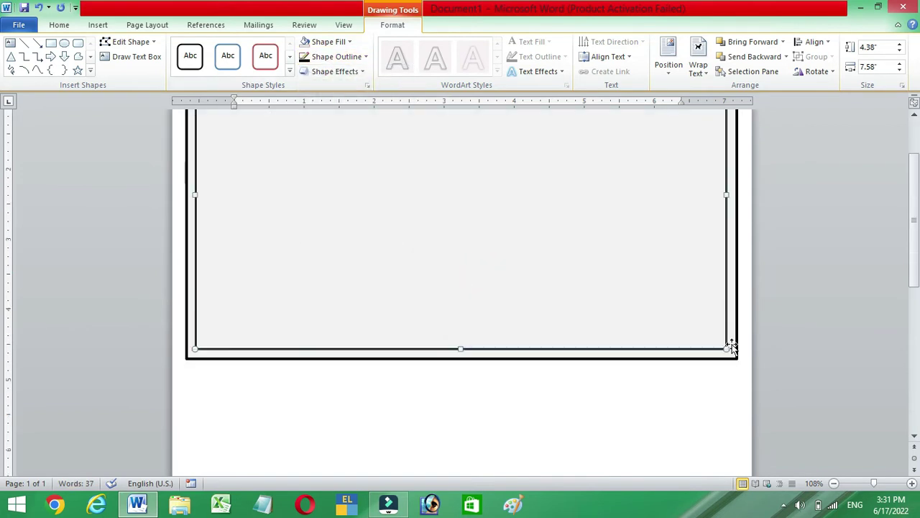
drag(729, 346, 737, 360)
scroll(470, 439, up, 3)
click(723, 448)
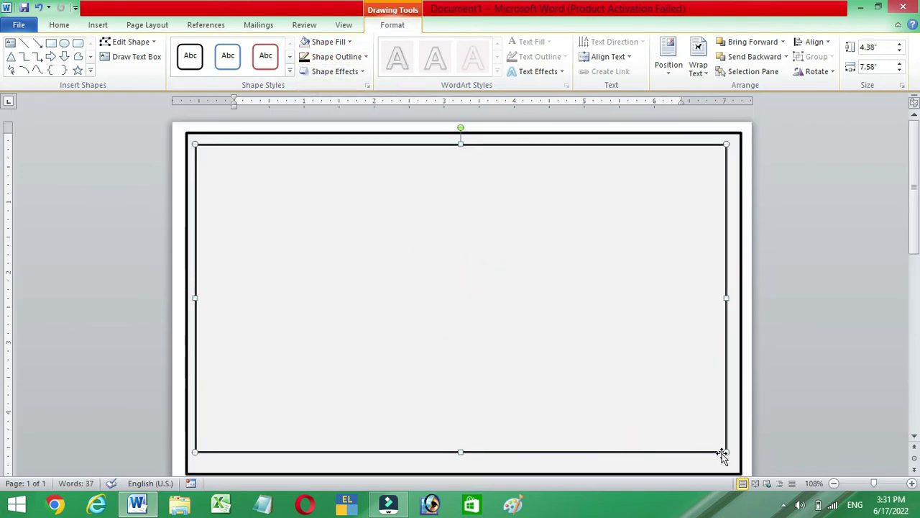
click(805, 377)
Draw a rectangle at the lower-left page edge and widen it to the right.
click(99, 25)
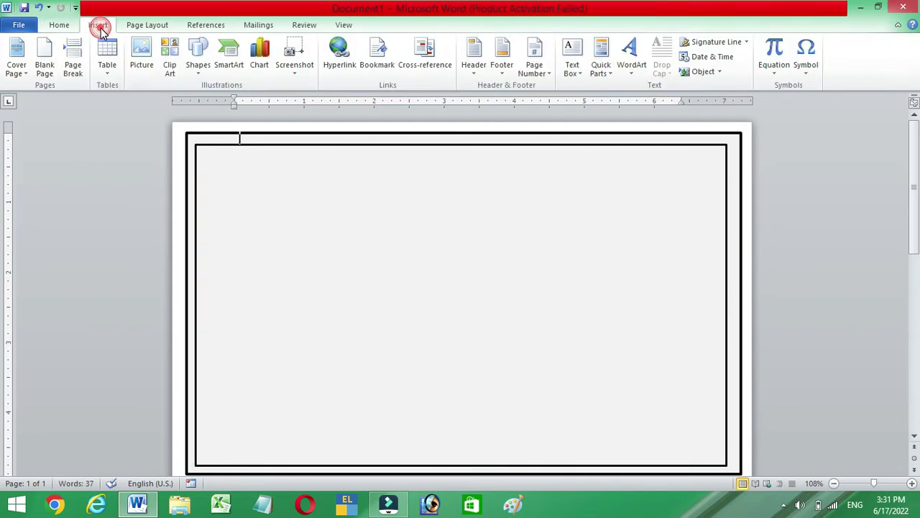
click(198, 57)
click(230, 102)
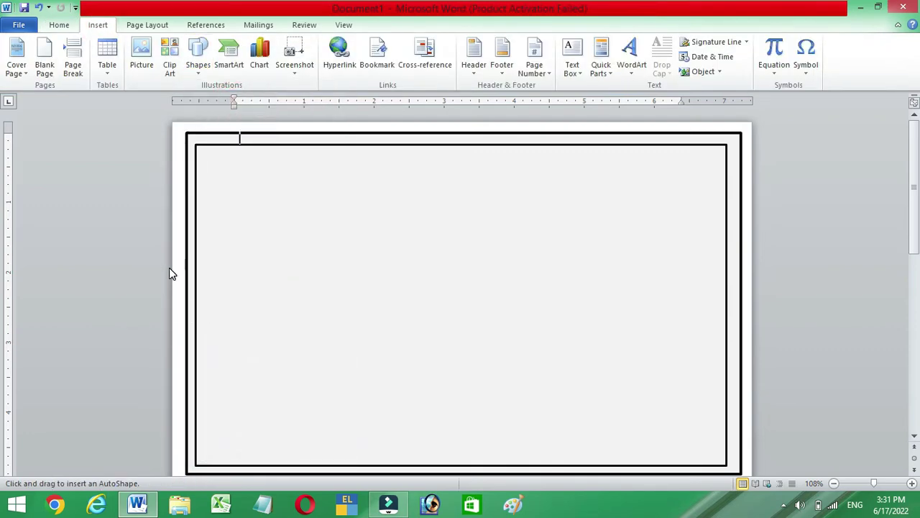
mouse_move(171, 265)
mouse_down()
mouse_move(252, 458)
mouse_move(249, 437)
mouse_up()
drag(251, 325, 323, 323)
Delete the rectangle's top-right point and bend the slanted edge into a concave arc.
right_click(329, 263)
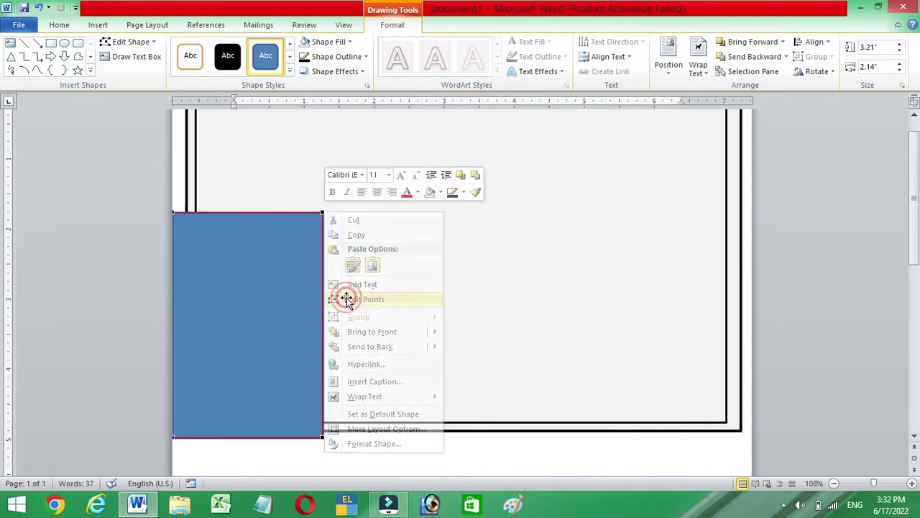
click(346, 300)
right_click(322, 213)
click(363, 236)
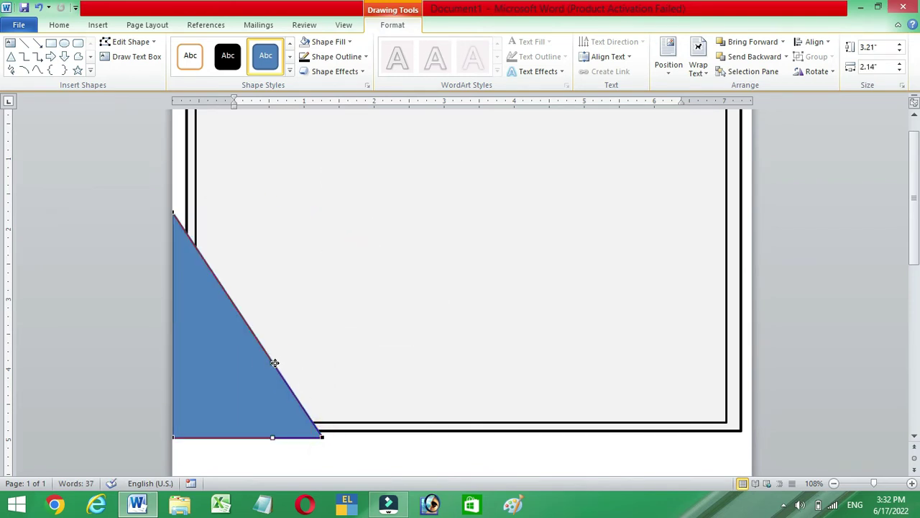
drag(275, 363, 250, 370)
drag(217, 286, 195, 297)
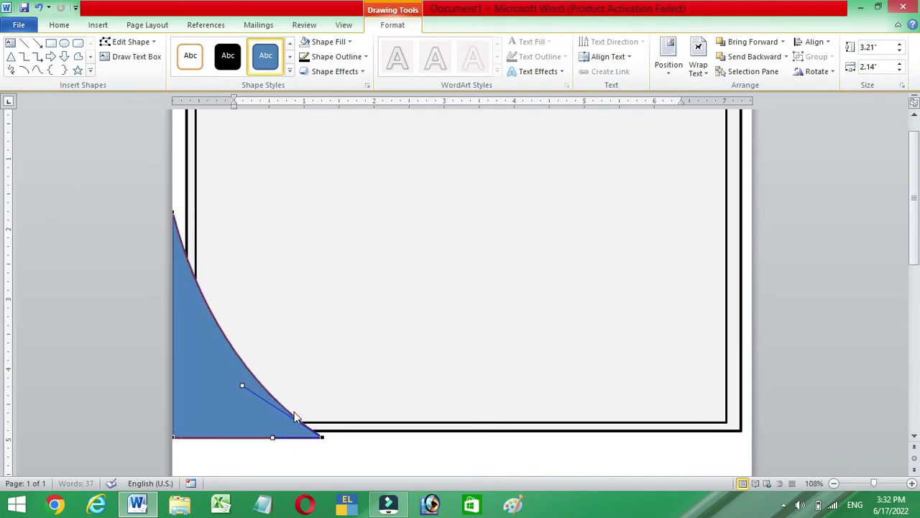
click(350, 418)
Draw a tall narrow rectangle beside the curved wedge.
click(98, 24)
click(198, 65)
click(192, 161)
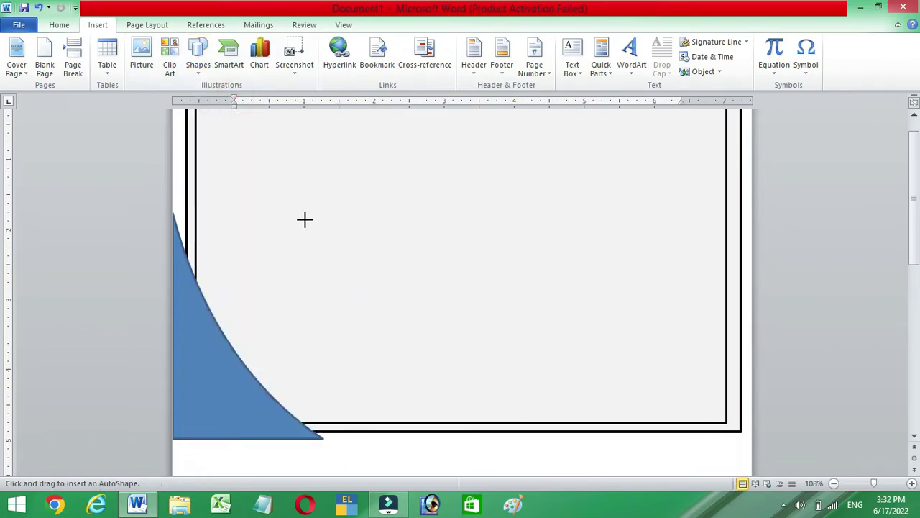
drag(297, 206, 358, 439)
Reshape the new rectangle's points and curve handles into a concave curved wedge.
right_click(356, 210)
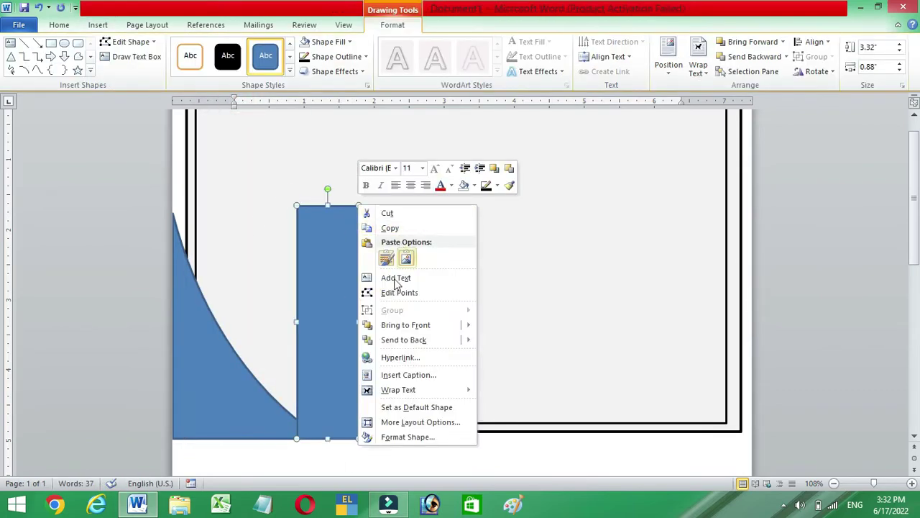
click(396, 290)
right_click(358, 207)
click(386, 227)
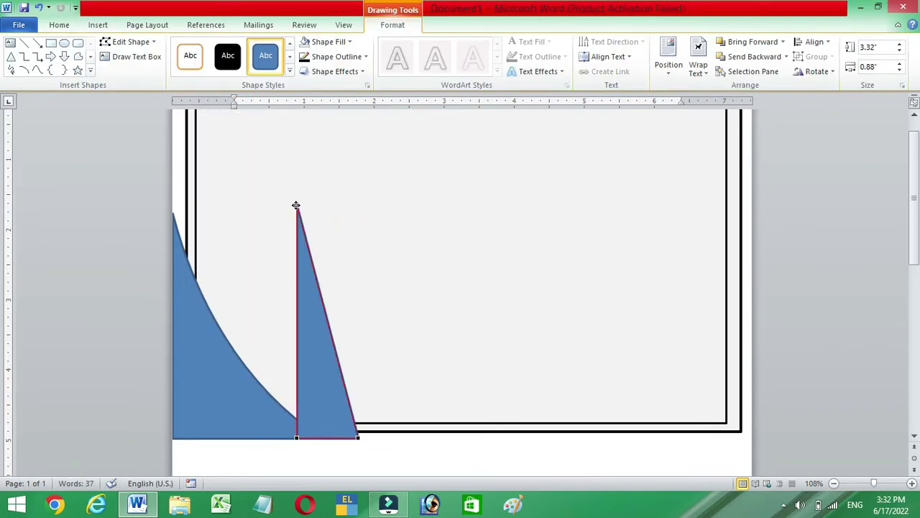
drag(296, 205, 174, 241)
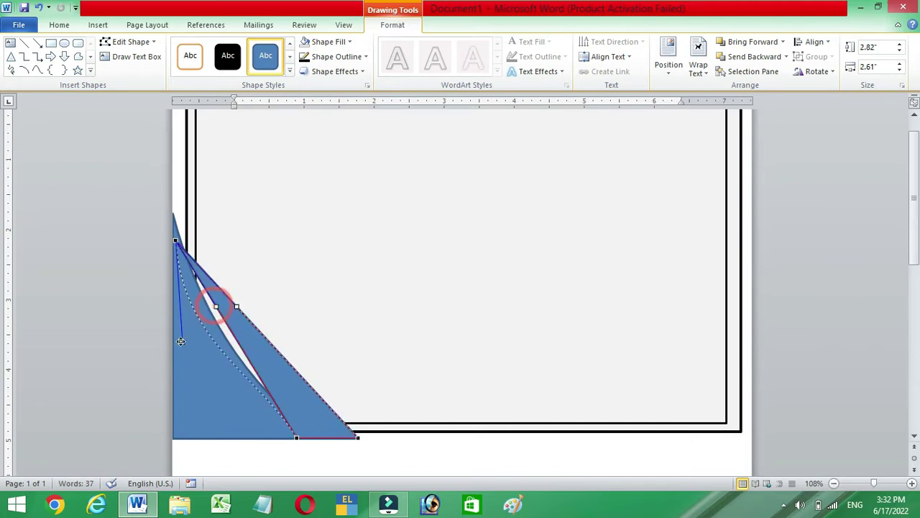
drag(181, 341, 182, 341)
drag(254, 376, 236, 397)
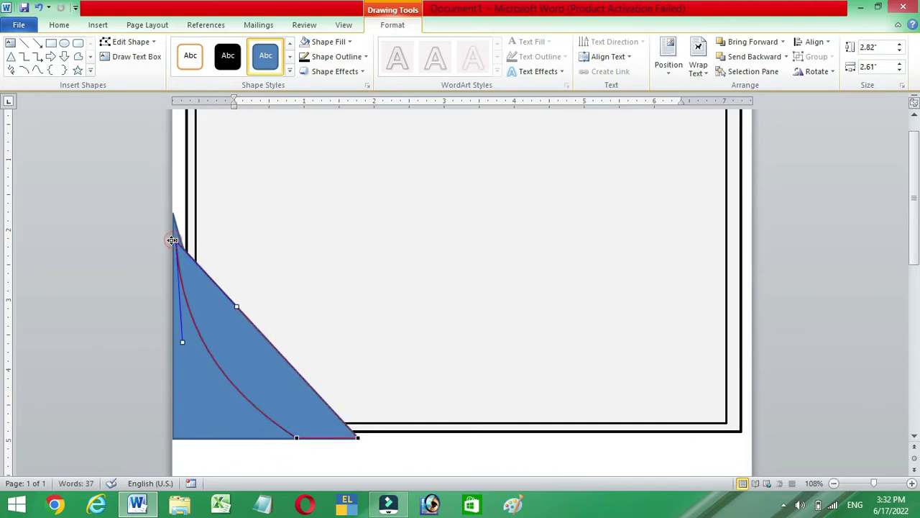
drag(172, 239, 173, 241)
drag(184, 333, 191, 355)
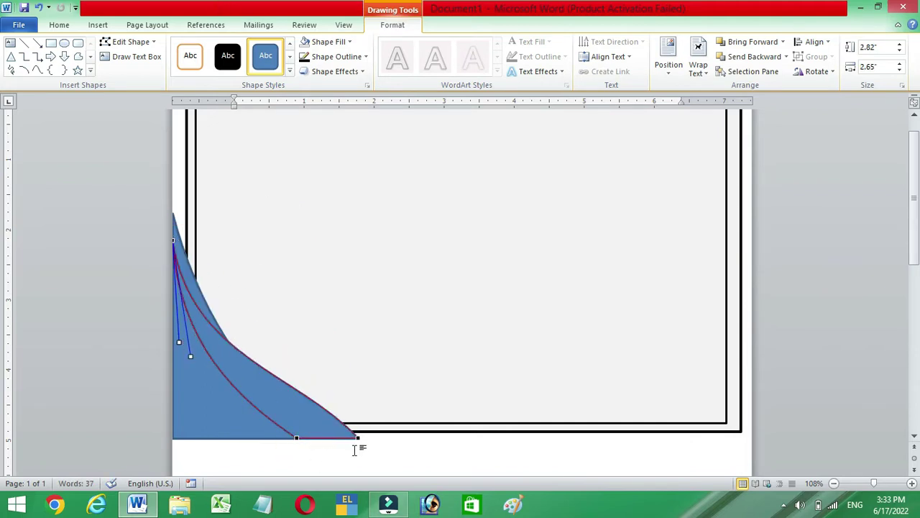
drag(298, 371, 288, 417)
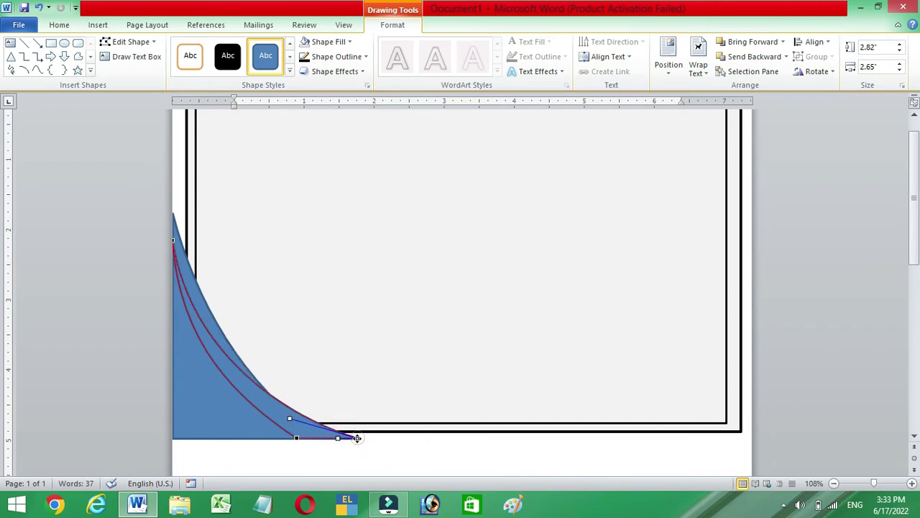
drag(357, 436, 322, 438)
mouse_move(266, 419)
mouse_down()
mouse_move(276, 415)
mouse_move(271, 393)
mouse_move(256, 385)
mouse_up()
Tilt the curved wedge slightly and move its bottom tip along the page edge.
click(266, 403)
drag(254, 217, 252, 221)
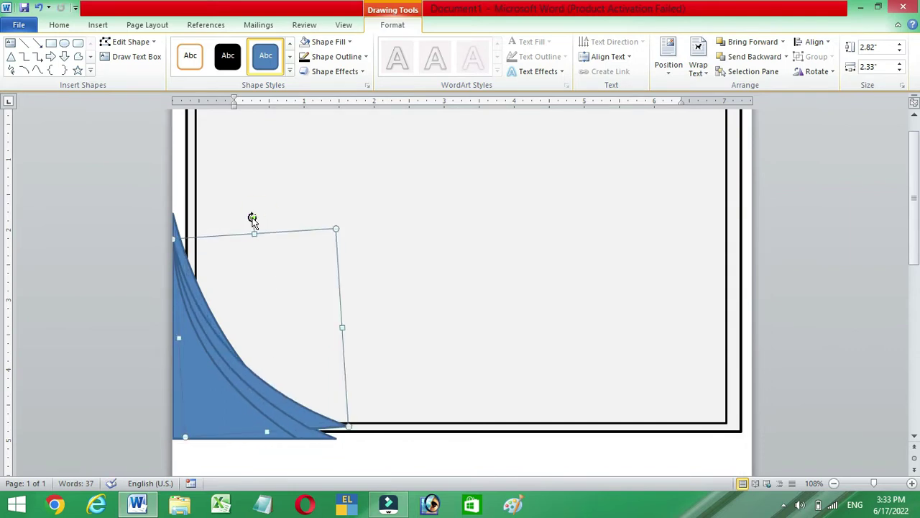
right_click(232, 356)
click(274, 208)
drag(314, 437, 355, 437)
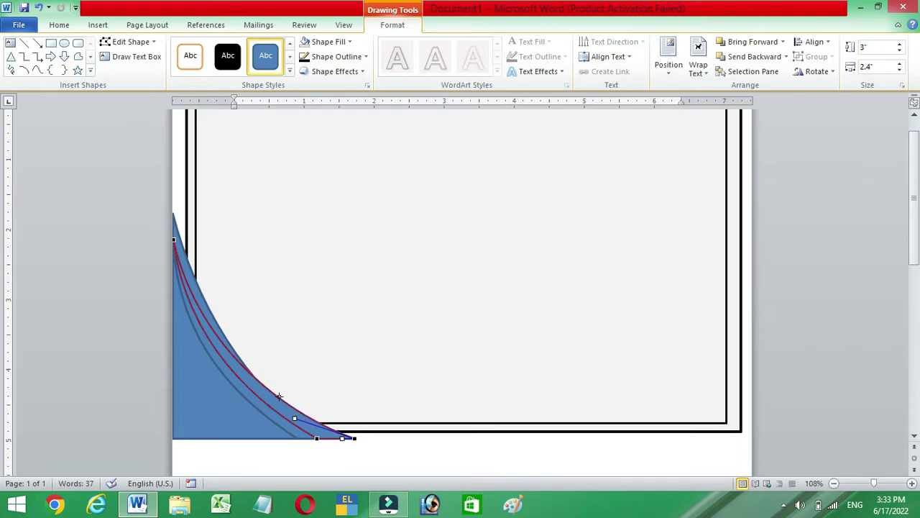
click(273, 277)
click(236, 383)
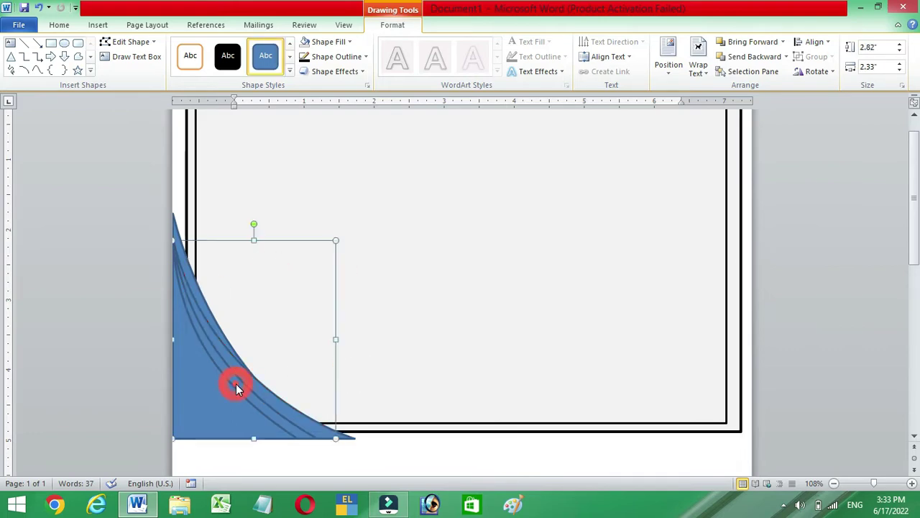
click(355, 437)
click(297, 450)
Move the curved stripe shape into the lower-left corner.
scroll(287, 324, down, 3)
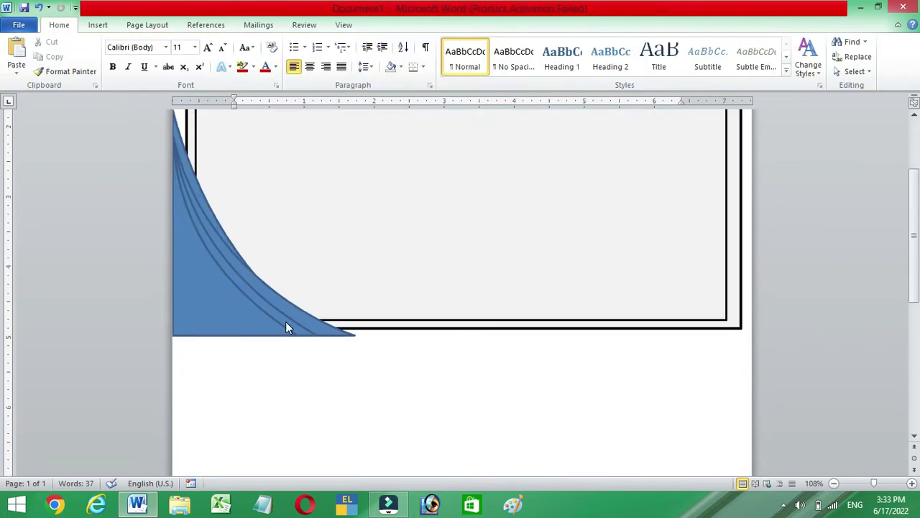
click(304, 319)
drag(352, 333, 341, 329)
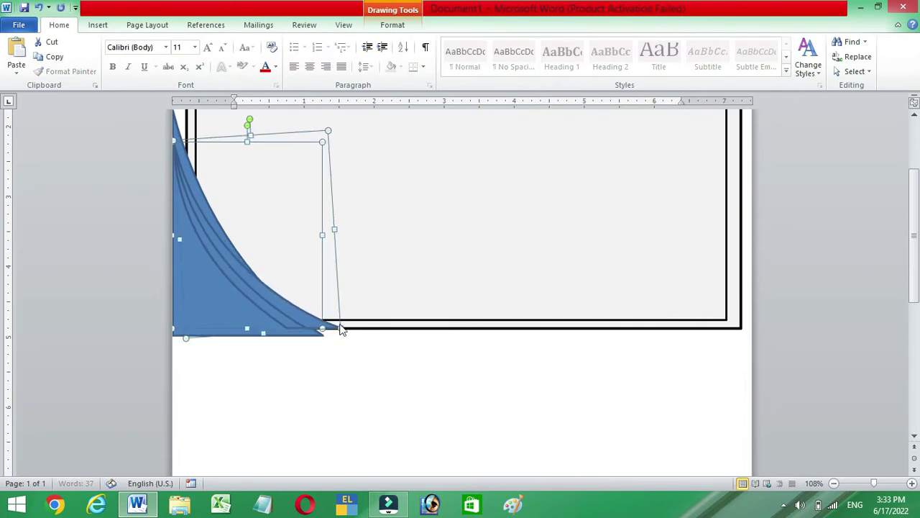
click(310, 349)
click(310, 326)
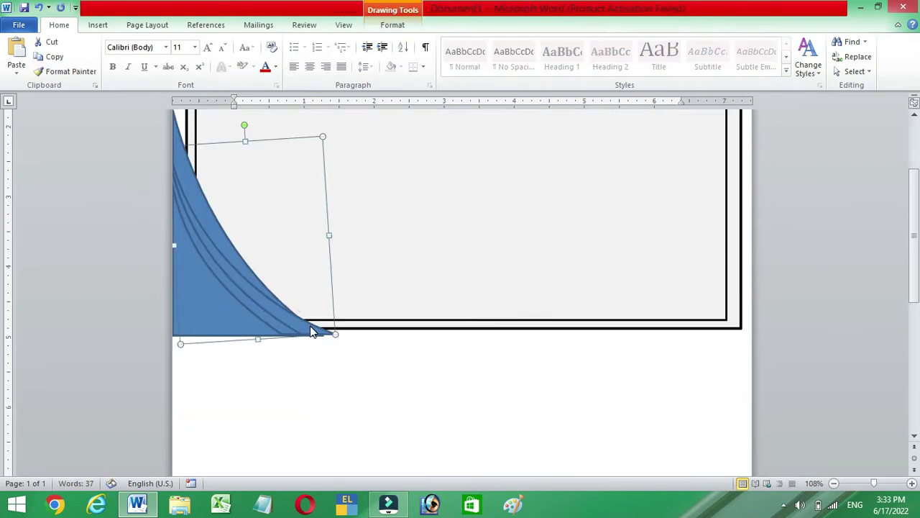
scroll(243, 335, up, 2)
click(376, 367)
Duplicate the blue curve, place the copy beside it, and stretch it to the left edge.
click(207, 383)
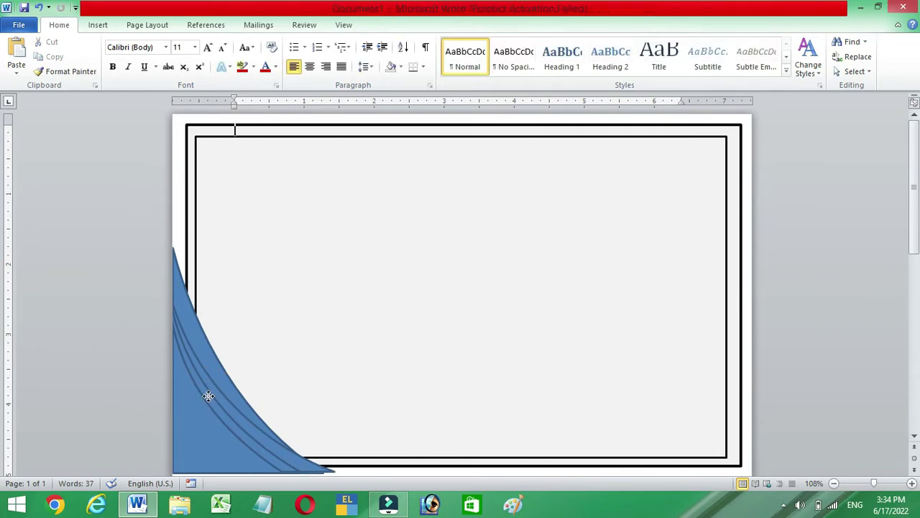
click(220, 394)
key(ctrl+v)
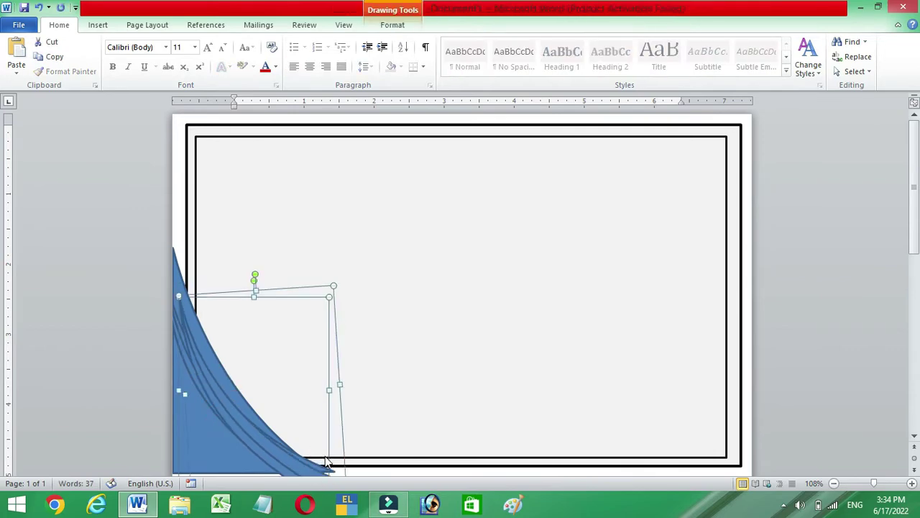
mouse_move(310, 448)
mouse_down()
mouse_move(286, 444)
mouse_move(297, 435)
mouse_up()
drag(214, 277, 172, 253)
scroll(432, 322, down, 3)
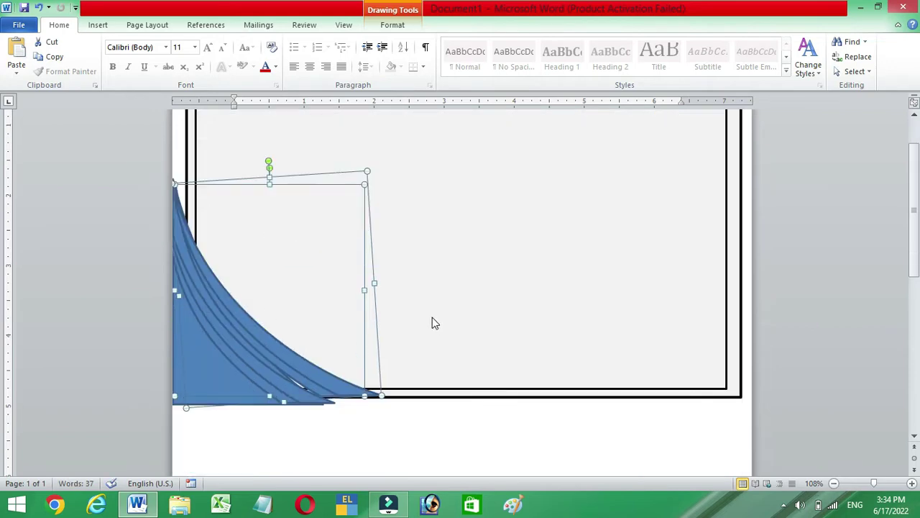
click(248, 370)
click(246, 370)
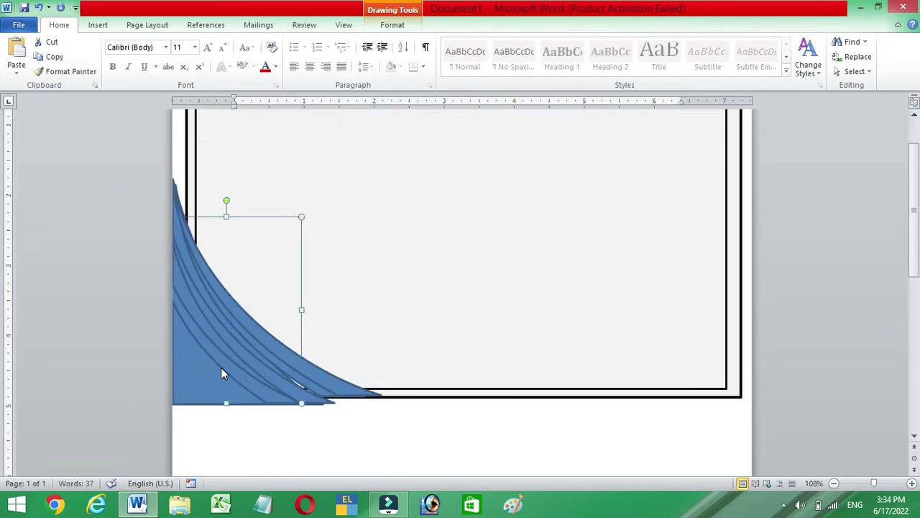
key(Right)
key(Right)
key(Right)
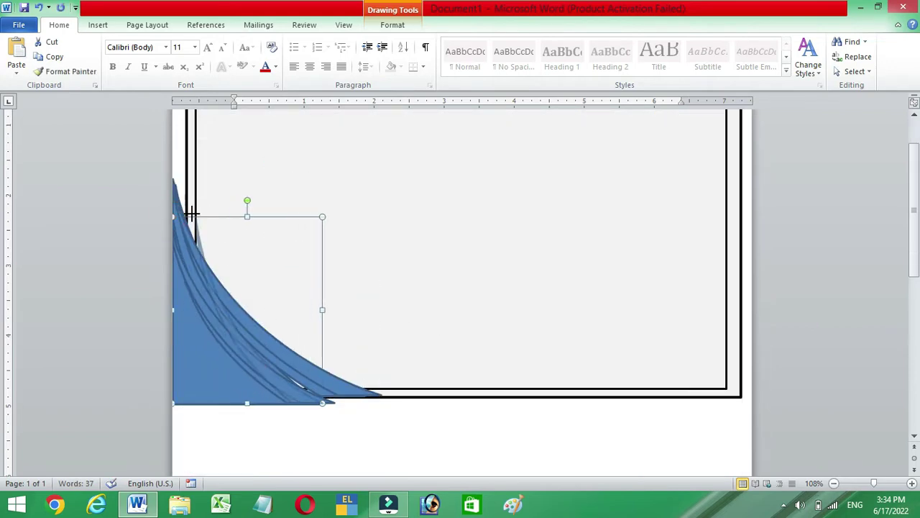
key(Left)
key(Left)
key(Left)
key(Left)
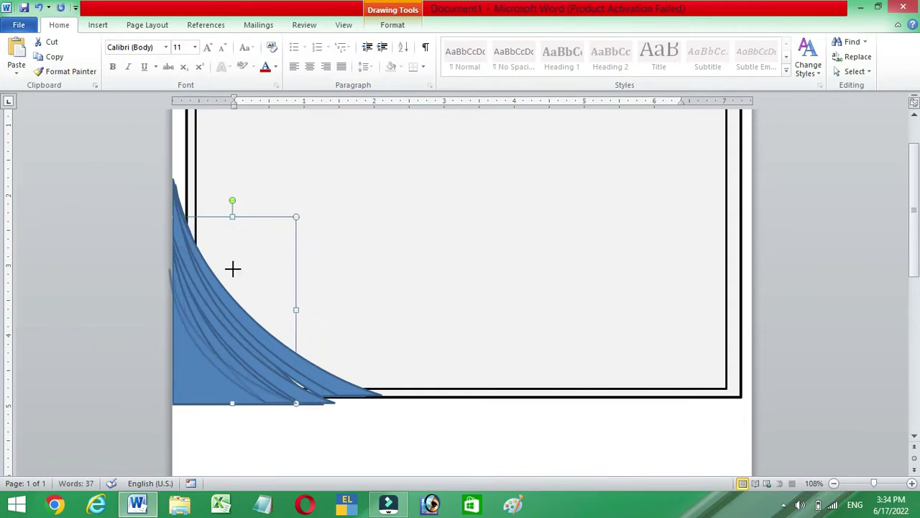
Tilt the curve layers and nudge the larger layer down and right onto the blue curve.
click(237, 279)
click(188, 324)
drag(237, 265, 242, 206)
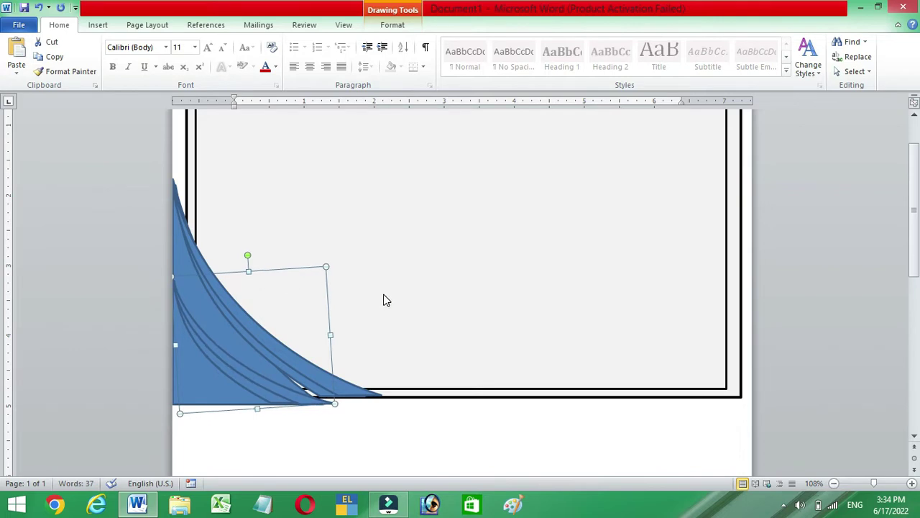
click(279, 368)
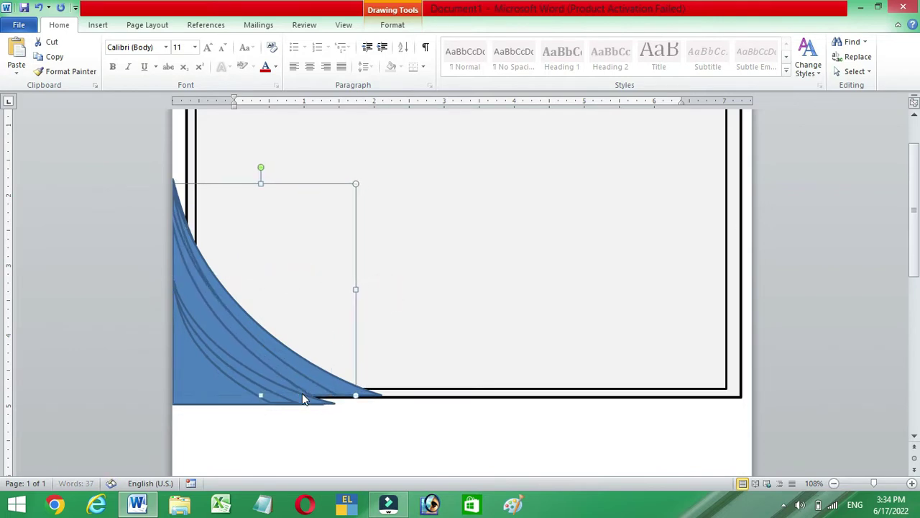
key(Down)
key(Down)
key(Down)
key(Right)
key(Right)
key(Right)
key(Right)
key(Right)
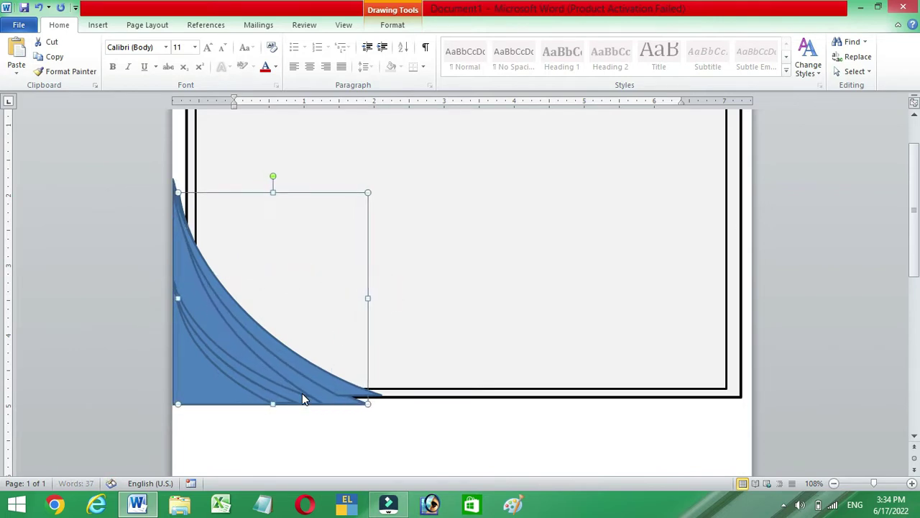
key(Right)
key(Right)
key(ctrl+alt+Left)
key(ctrl+alt+Left)
key(ctrl+alt+Left)
key(ctrl+alt+Left)
key(Down)
key(Down)
key(Down)
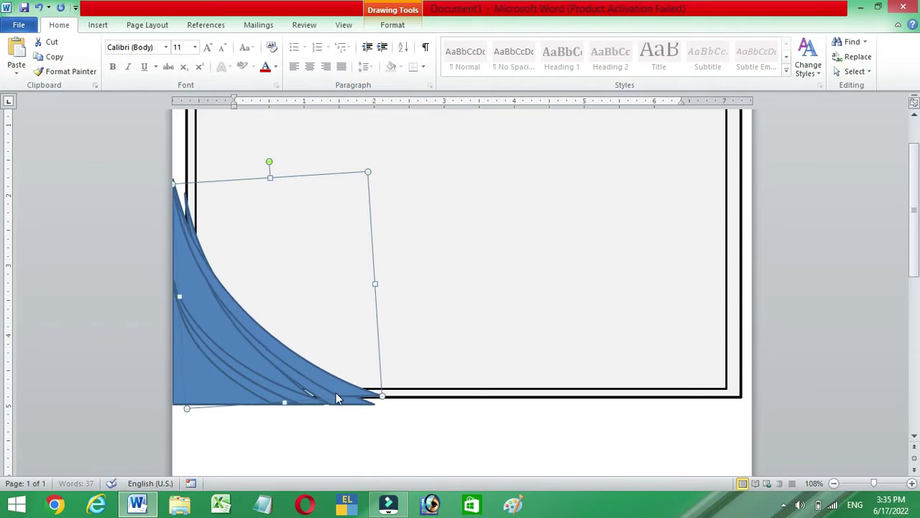
click(174, 181)
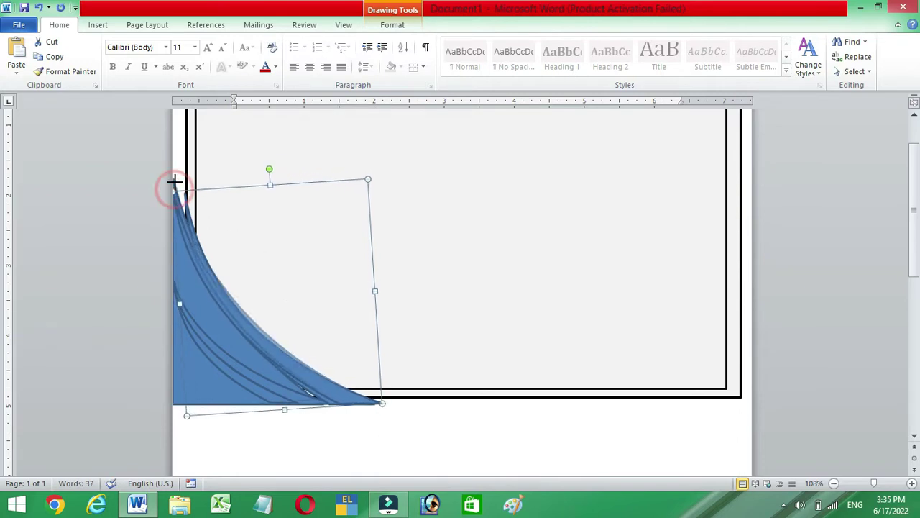
Nudge the main blue curve up slightly.
click(251, 344)
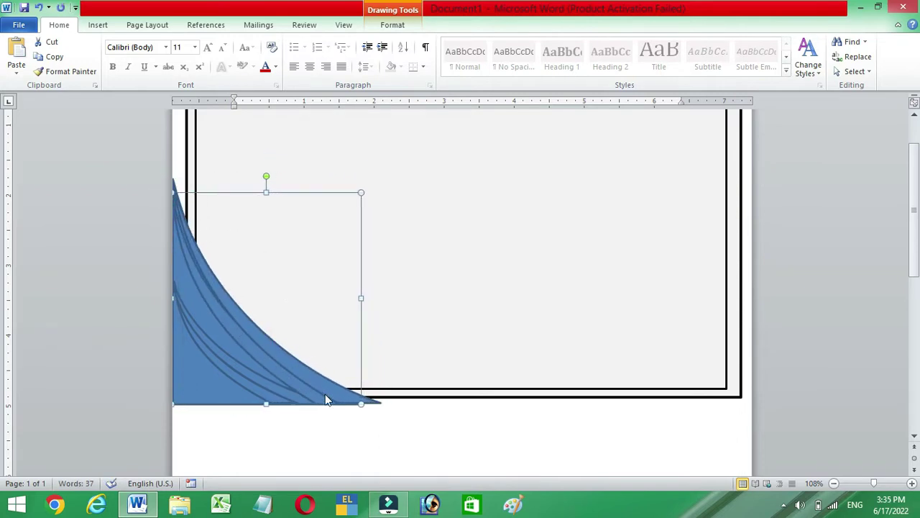
key(Up)
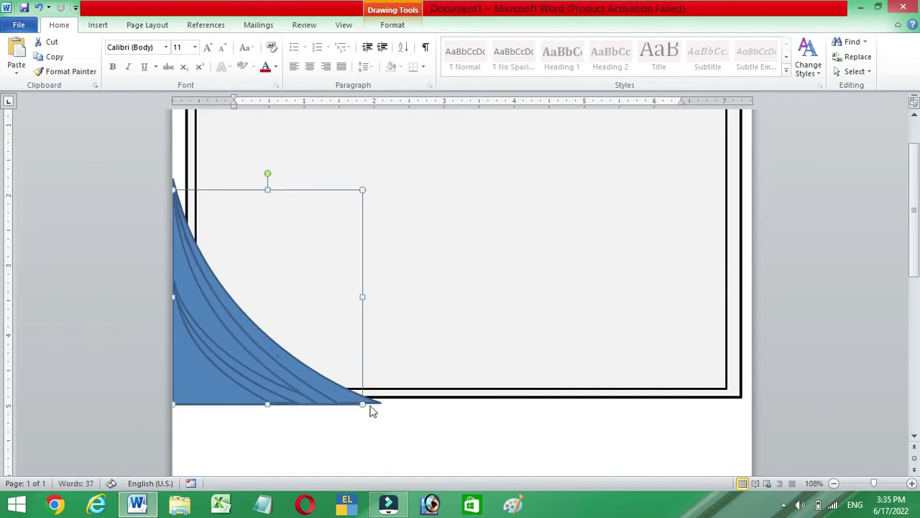
click(423, 416)
scroll(423, 416, down, 2)
Draw a chord and rotate it into a wide hump along the bottom border.
click(108, 28)
click(199, 58)
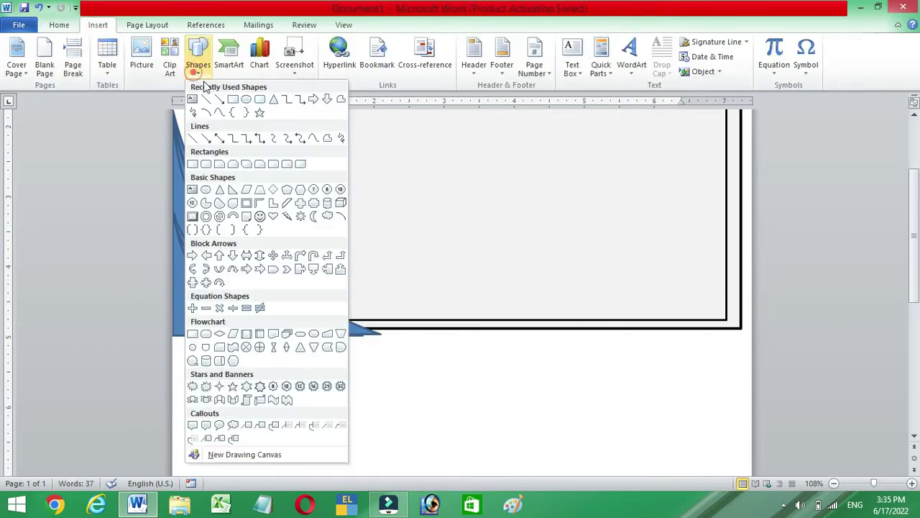
click(220, 202)
drag(381, 274, 624, 466)
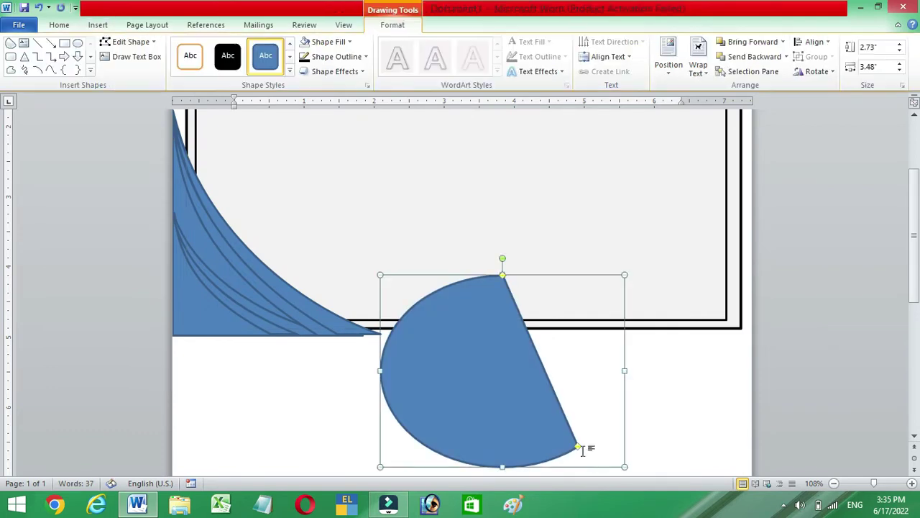
drag(577, 446, 381, 390)
mouse_move(503, 258)
mouse_down()
mouse_move(547, 329)
mouse_move(462, 323)
mouse_up()
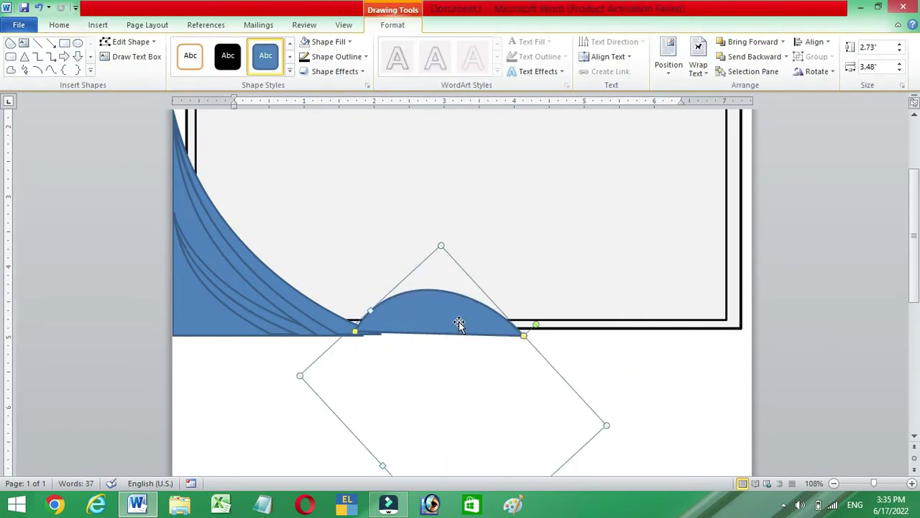
drag(299, 377, 246, 388)
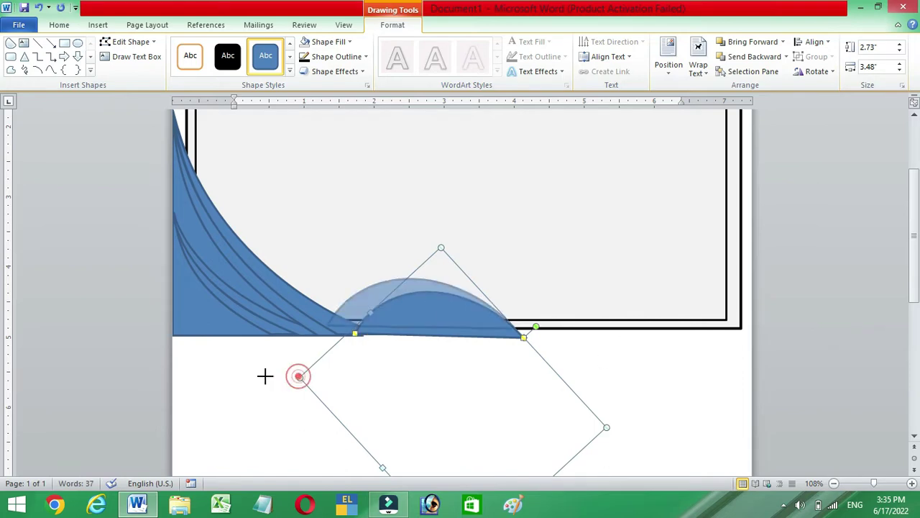
click(608, 440)
Rotate the single swoosh 90° left into a low arch and move it onto the hump.
scroll(432, 324, up, 3)
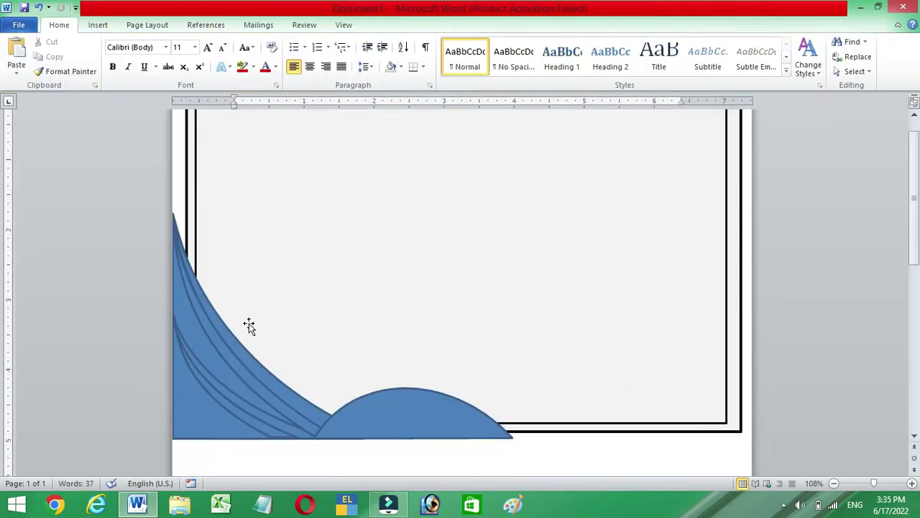
click(224, 330)
drag(224, 330, 372, 312)
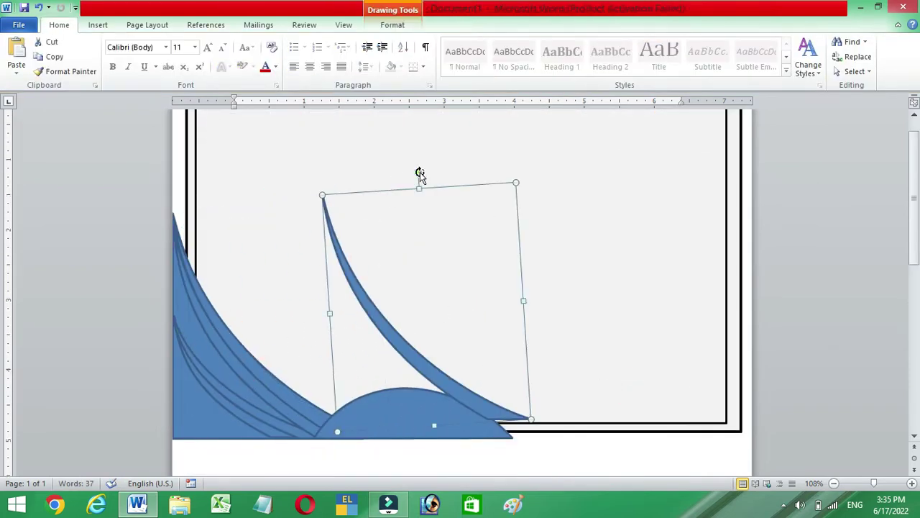
click(816, 71)
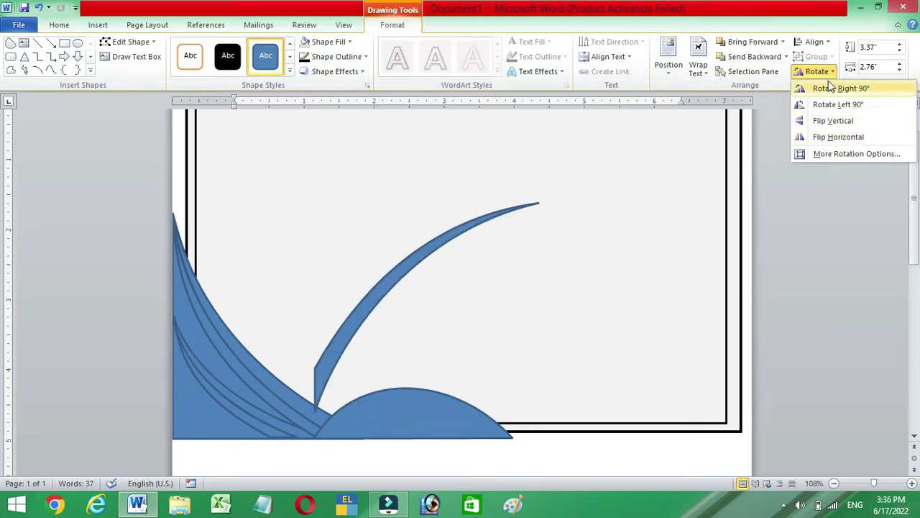
click(838, 104)
drag(328, 302, 314, 383)
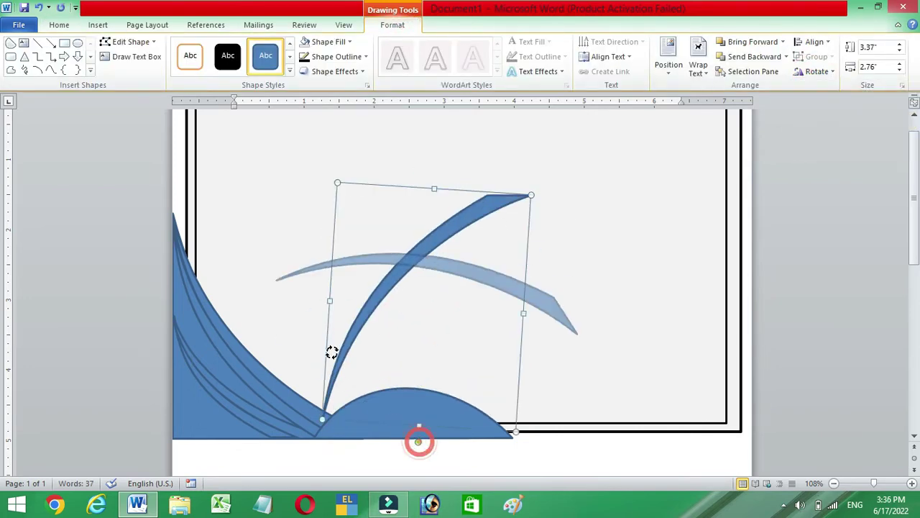
drag(414, 257, 395, 378)
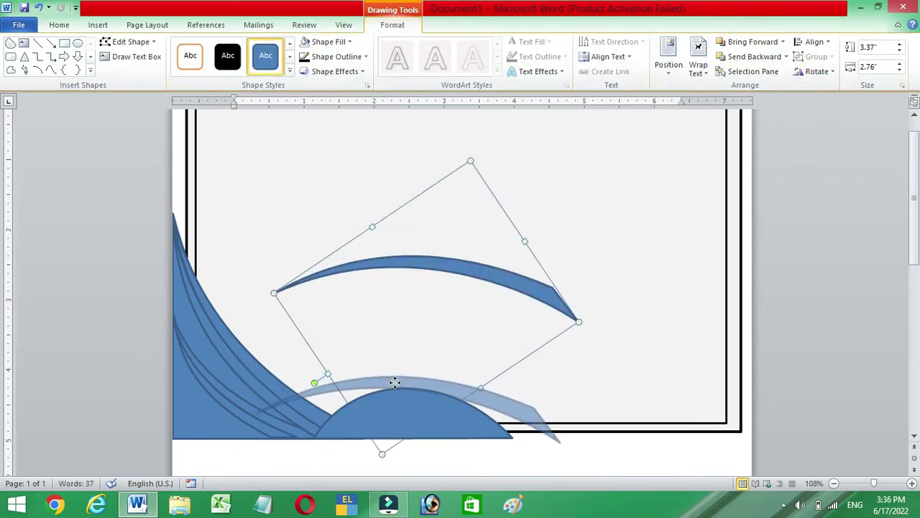
Edit the swoosh's points to reshape its left end, shorten its right tip, and raise its arch.
right_click(333, 408)
click(380, 243)
click(331, 414)
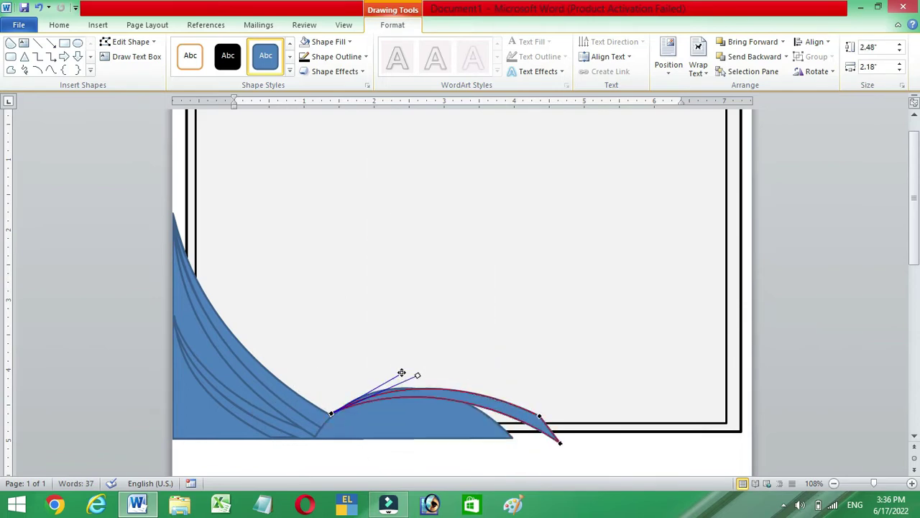
drag(401, 373, 389, 367)
drag(514, 440, 513, 438)
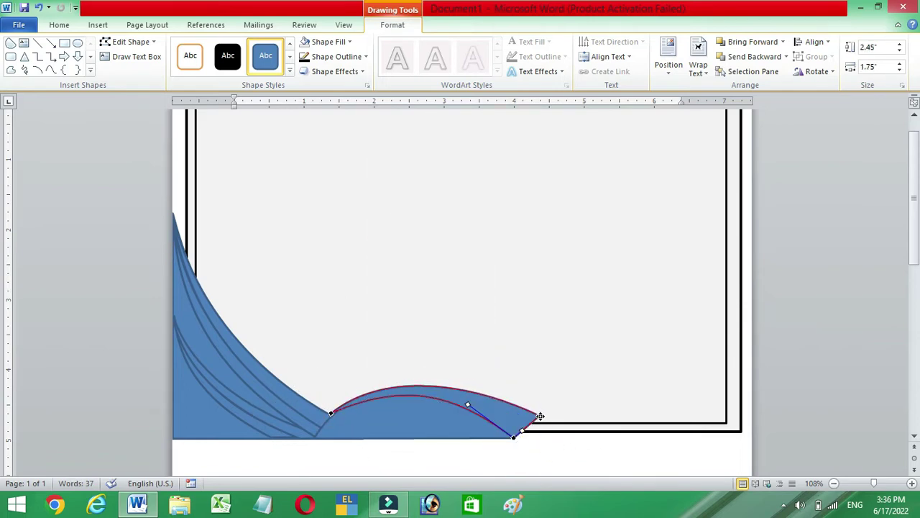
mouse_move(479, 389)
mouse_down()
mouse_move(451, 376)
mouse_move(461, 379)
mouse_up()
click(476, 400)
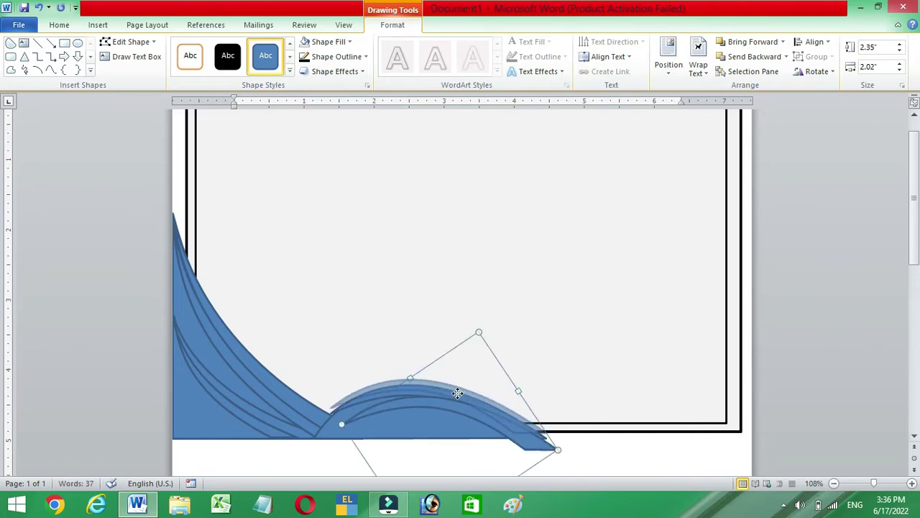
Align the swoosh with the bottom edge, pulling its tip down and bulging its upper curve.
scroll(431, 388, down, 2)
mouse_move(356, 407)
mouse_down()
mouse_move(363, 417)
mouse_move(359, 407)
mouse_up()
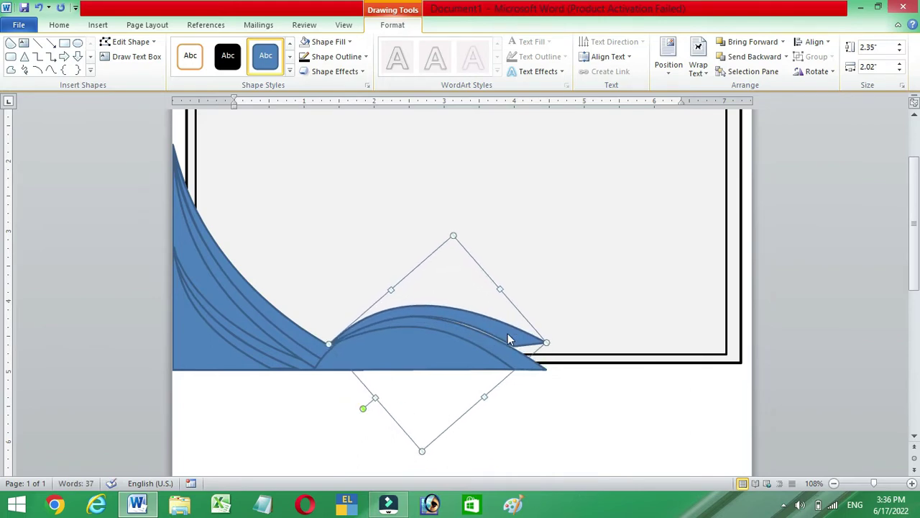
right_click(508, 338)
click(545, 185)
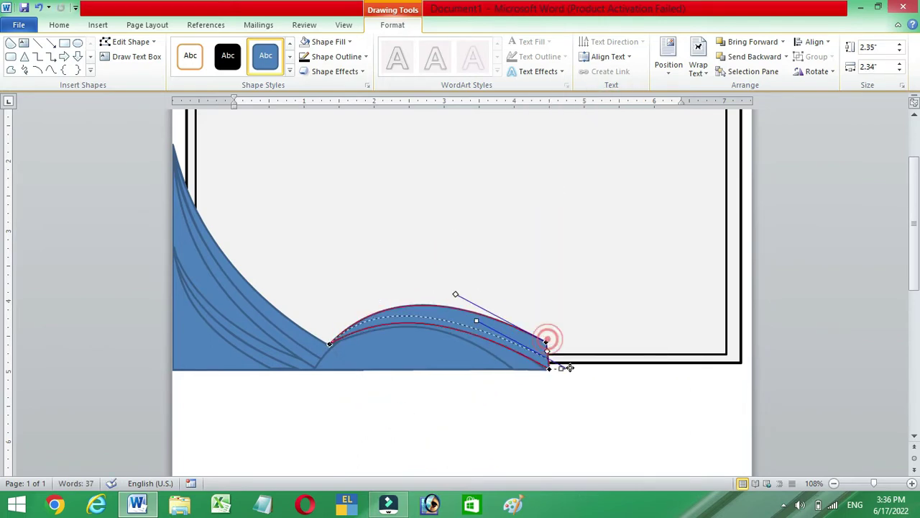
drag(547, 341, 568, 368)
drag(487, 319, 481, 303)
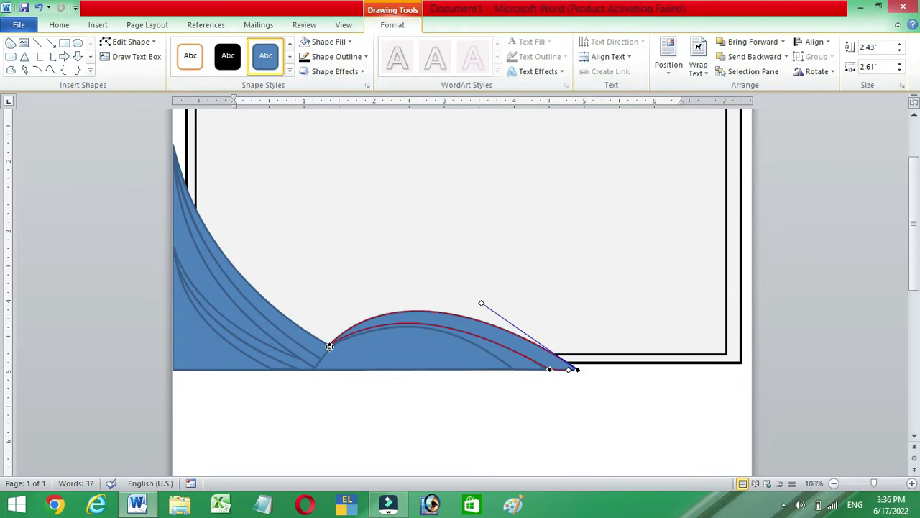
click(547, 291)
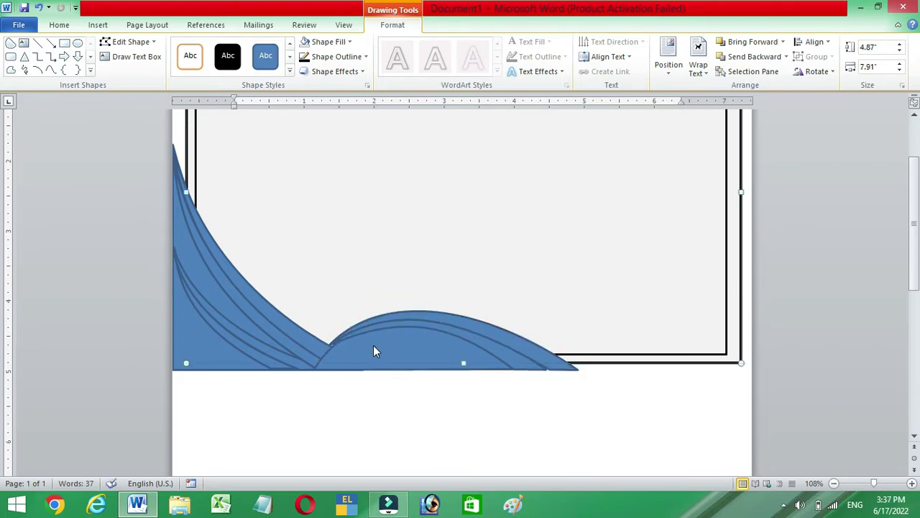
Give the left corner swoosh a gradient fill with both stops dark red.
click(344, 346)
click(195, 342)
click(350, 42)
click(312, 214)
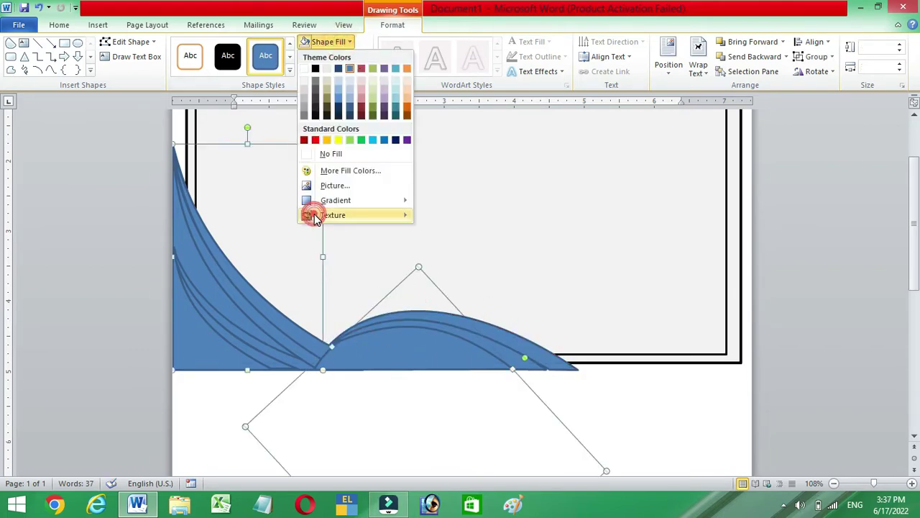
click(460, 474)
click(394, 166)
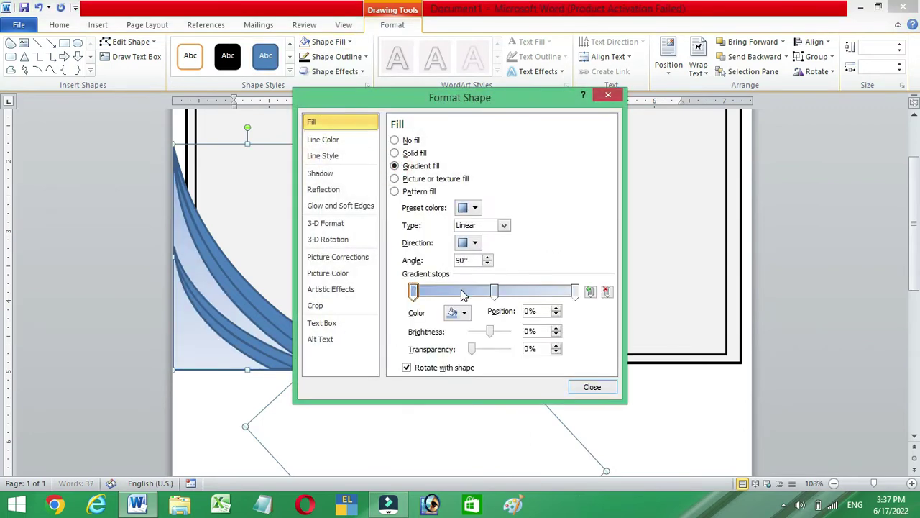
click(464, 312)
click(453, 410)
click(574, 291)
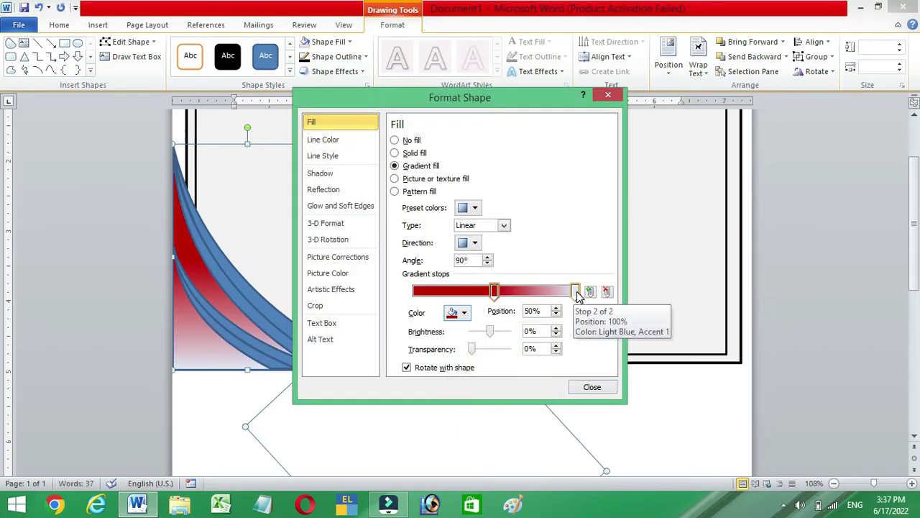
click(464, 313)
click(463, 412)
Set the swoosh's red gradient to run at 0° and remove its outline.
click(474, 242)
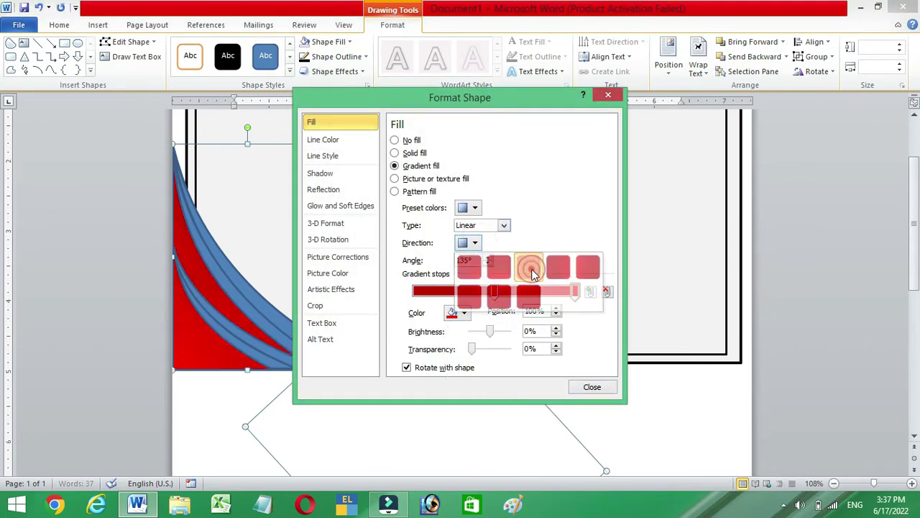
click(529, 266)
click(475, 242)
click(561, 266)
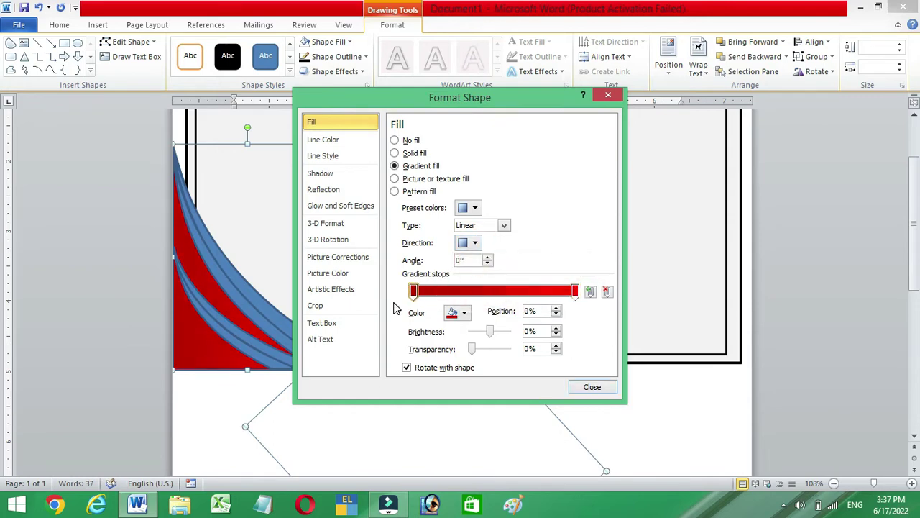
click(323, 140)
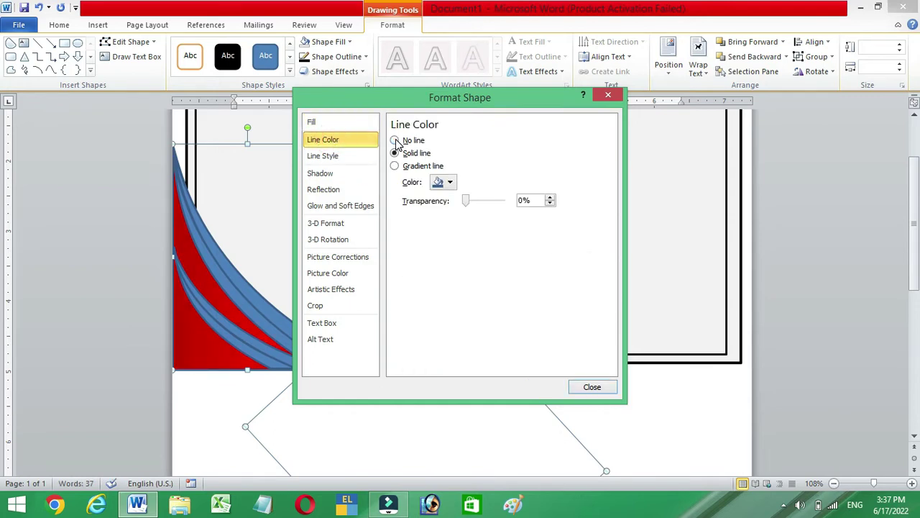
click(394, 140)
Recolour the first blue band with orange-to-yellow gradient stops, moving one stop to 26%.
drag(383, 97, 526, 108)
click(351, 253)
click(227, 343)
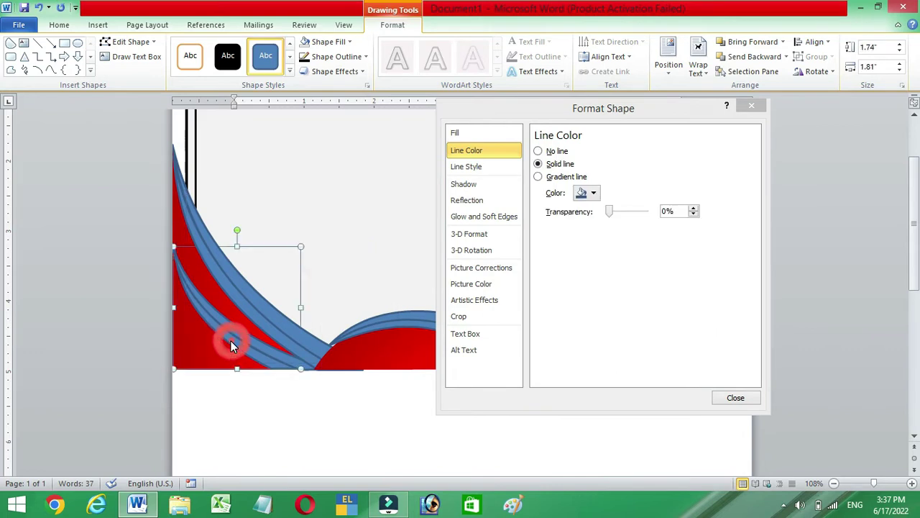
click(460, 132)
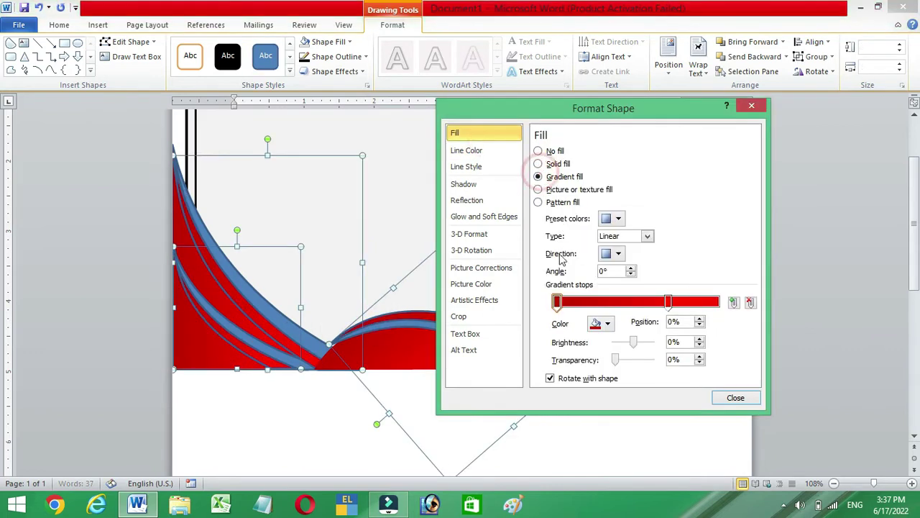
click(601, 324)
click(615, 422)
click(668, 302)
click(601, 324)
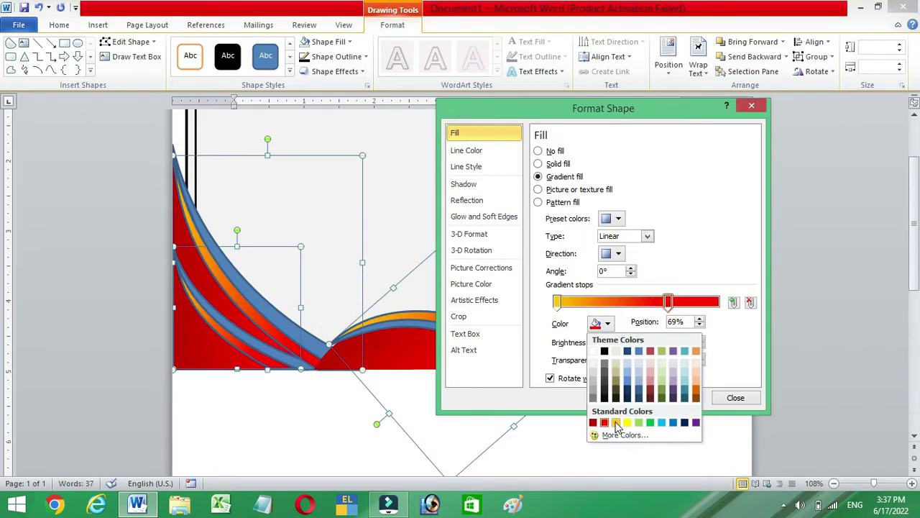
click(616, 422)
click(601, 323)
click(628, 423)
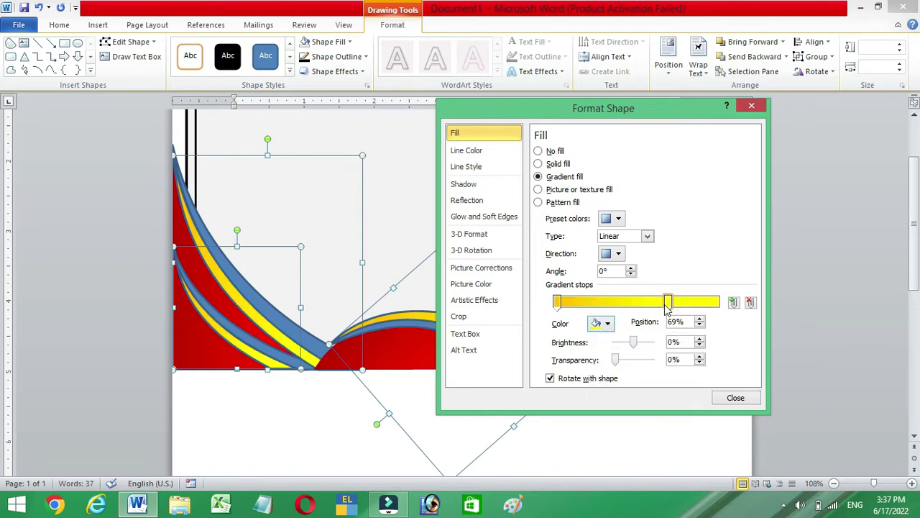
drag(559, 302, 602, 303)
Remove that band's outline and give the second blue band the yellow gradient with no line.
click(466, 150)
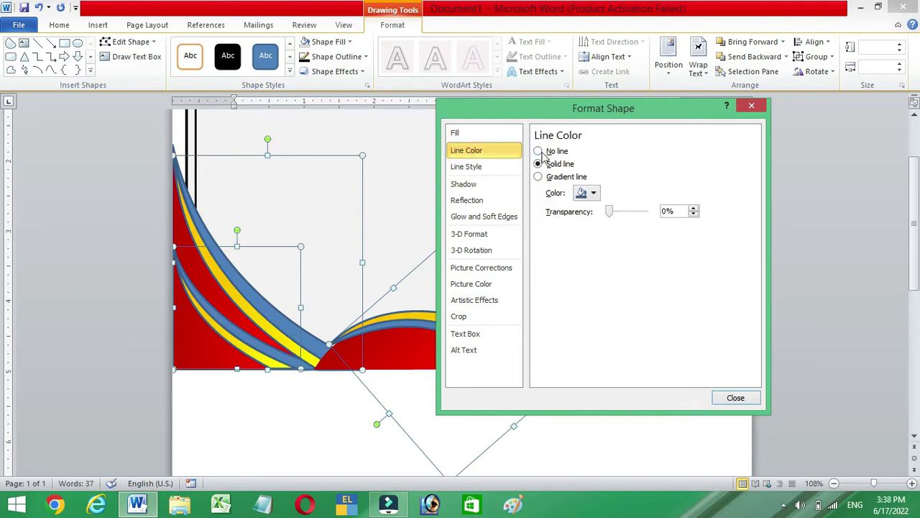
click(538, 151)
click(275, 314)
click(277, 315)
click(254, 339)
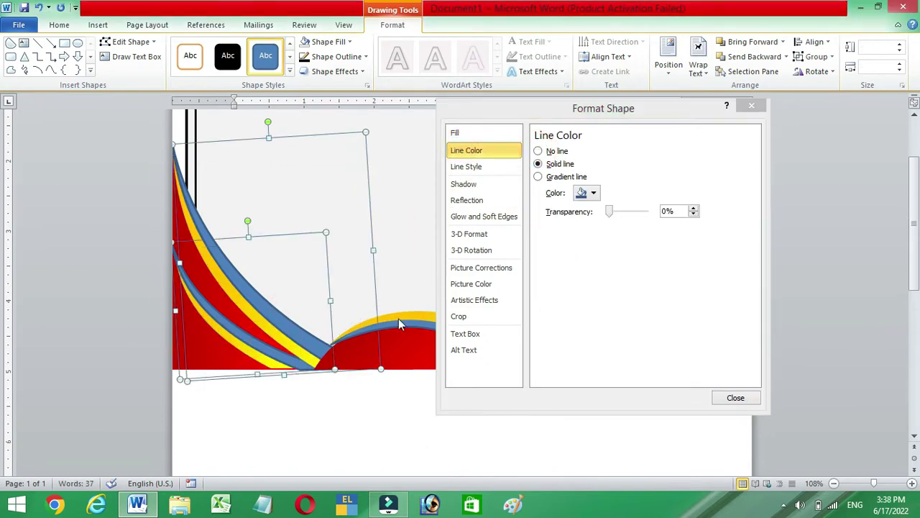
click(454, 132)
click(538, 176)
click(466, 150)
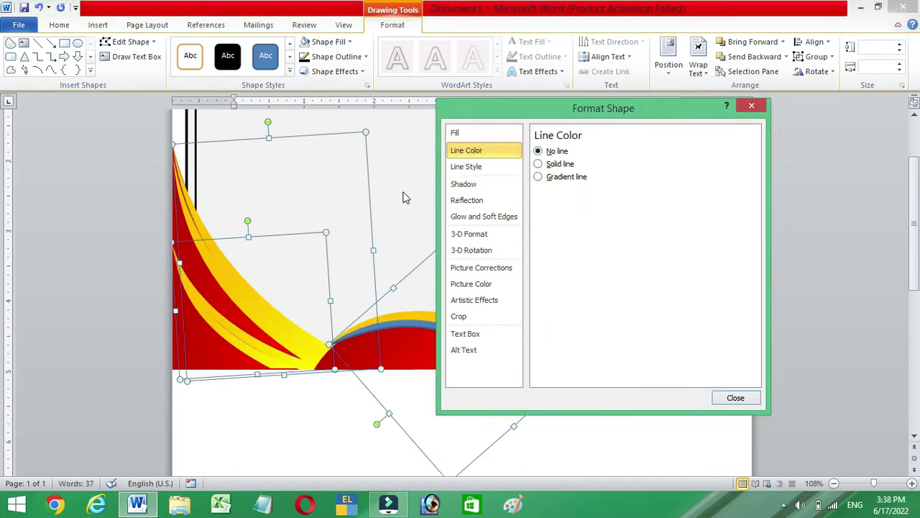
click(324, 72)
mouse_move(342, 127)
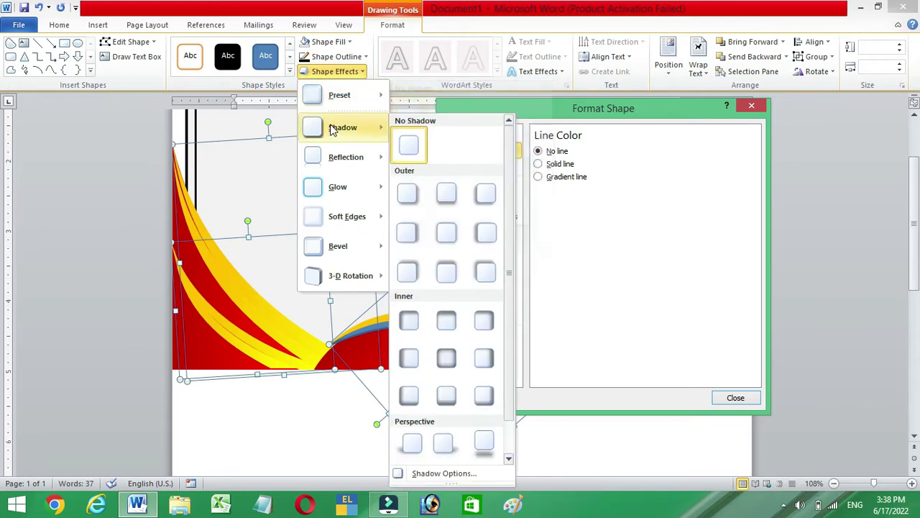
Apply an inside-left shadow to the yellow swoosh bands.
click(408, 357)
scroll(404, 264, down, 2)
scroll(403, 265, up, 2)
click(405, 310)
Keep the bottom curve's gradient fill and set its outline to No line.
click(404, 322)
click(478, 136)
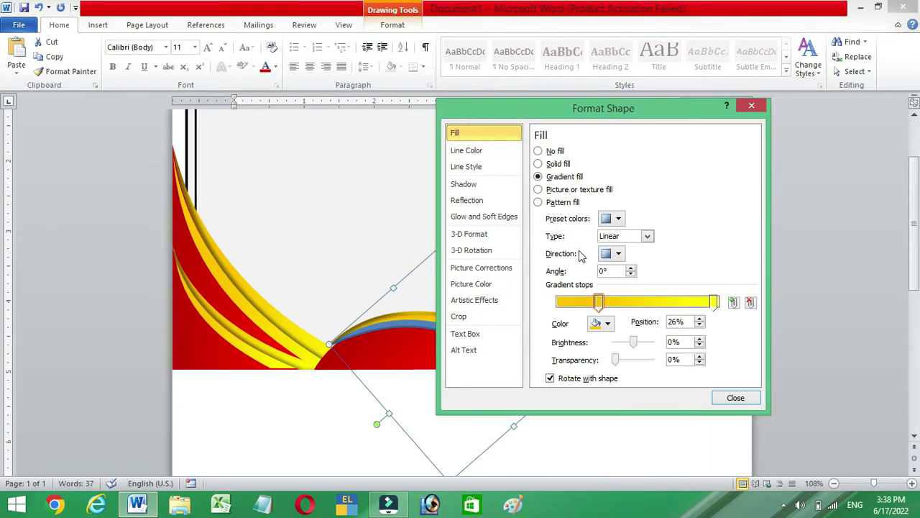
drag(620, 119, 742, 129)
click(660, 173)
click(660, 186)
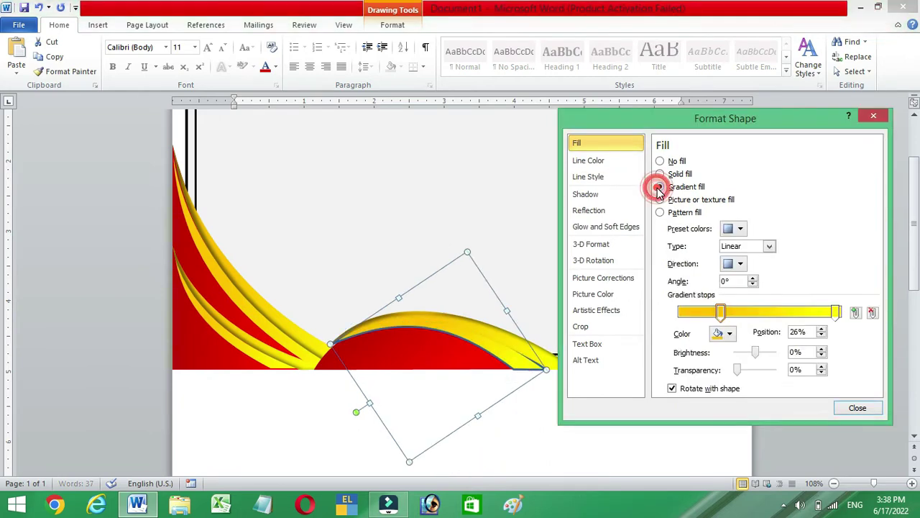
click(588, 160)
click(660, 160)
Give the bottom curve an inside-left shadow and enlarge it.
click(393, 24)
click(335, 72)
mouse_move(342, 127)
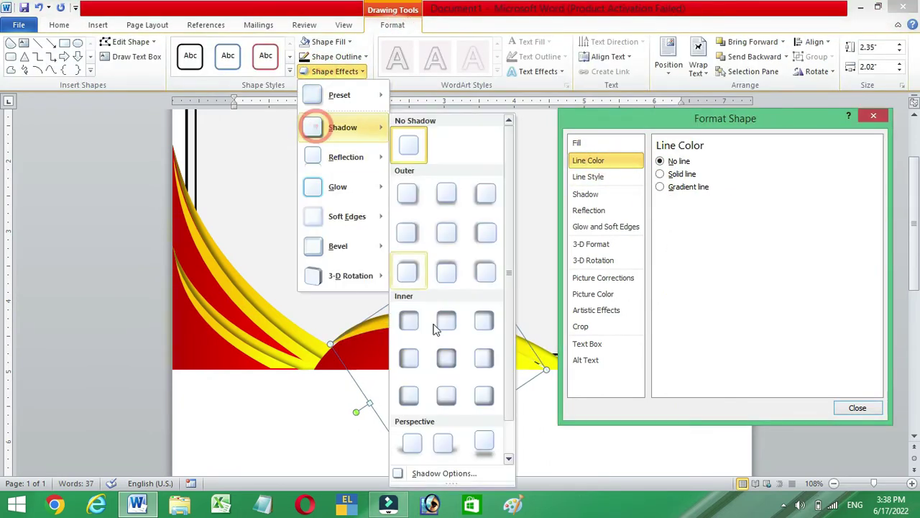
click(470, 252)
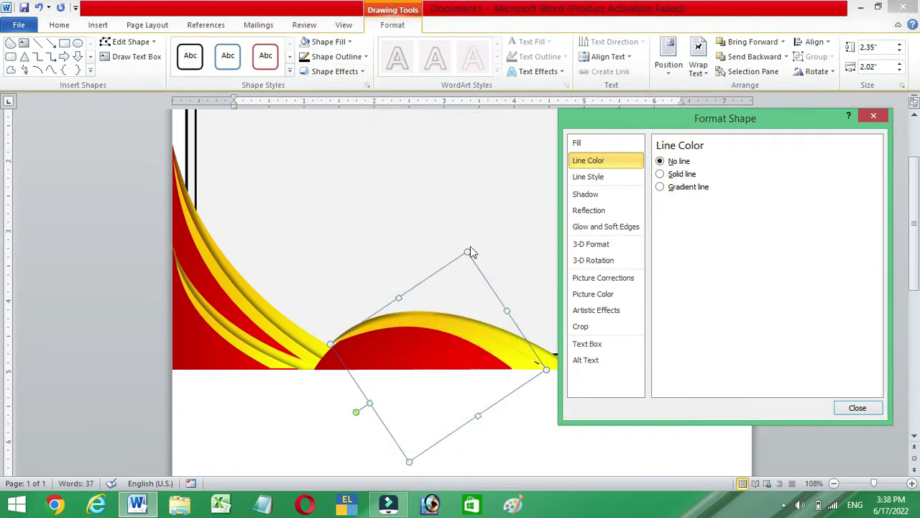
drag(546, 373, 565, 373)
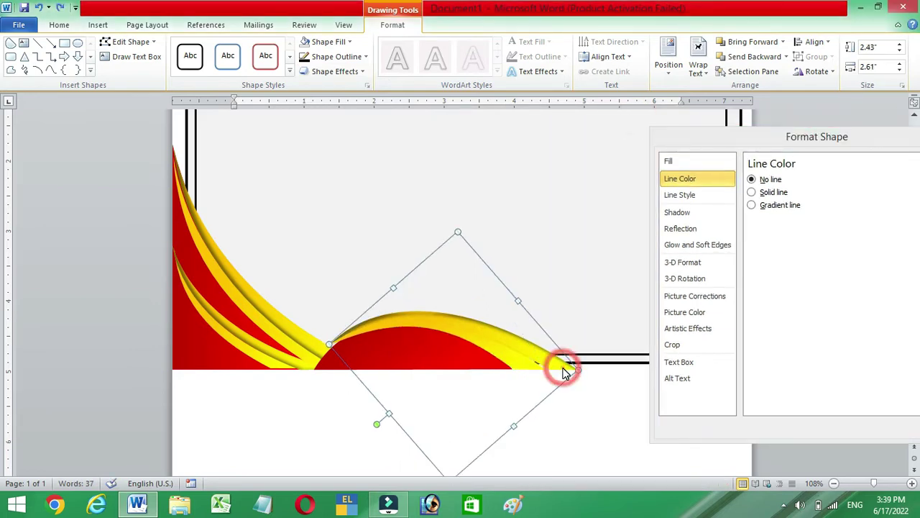
key(ctrl+z)
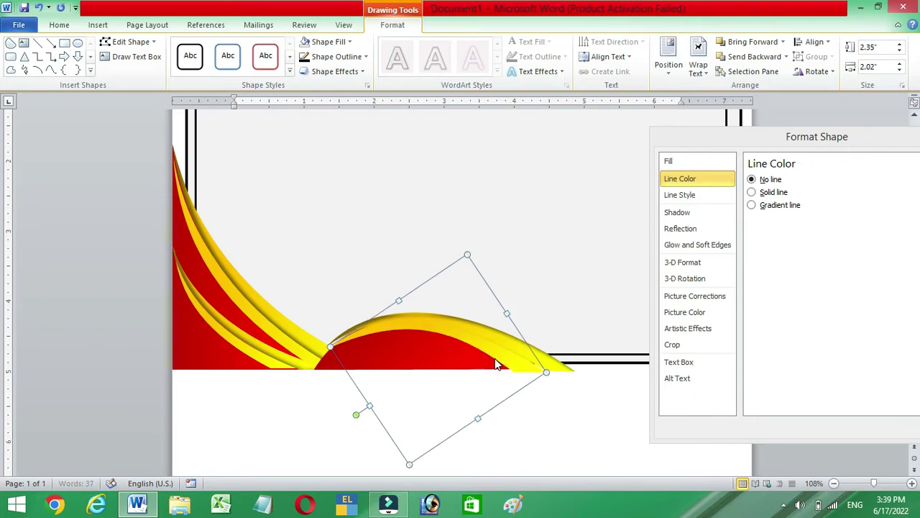
key(ctrl+y)
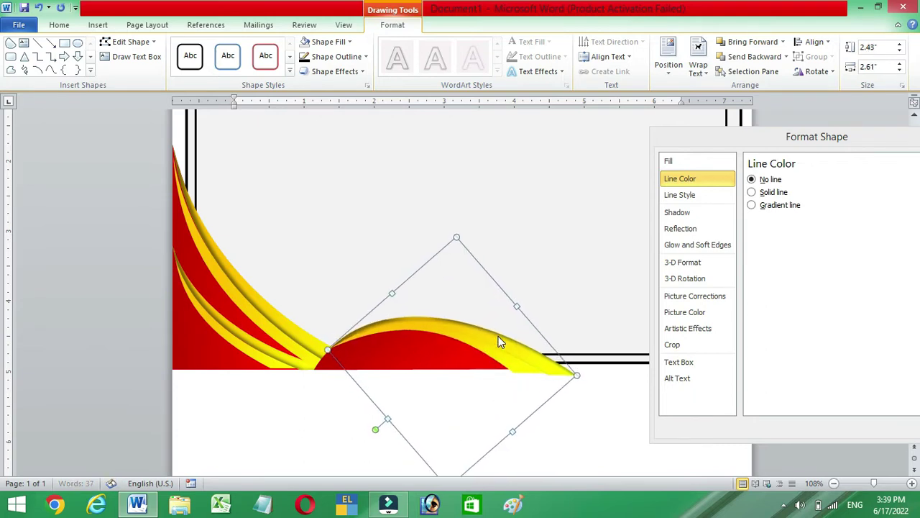
Group the four corner swoosh pieces together.
click(243, 327)
click(220, 342)
shift+click(230, 336)
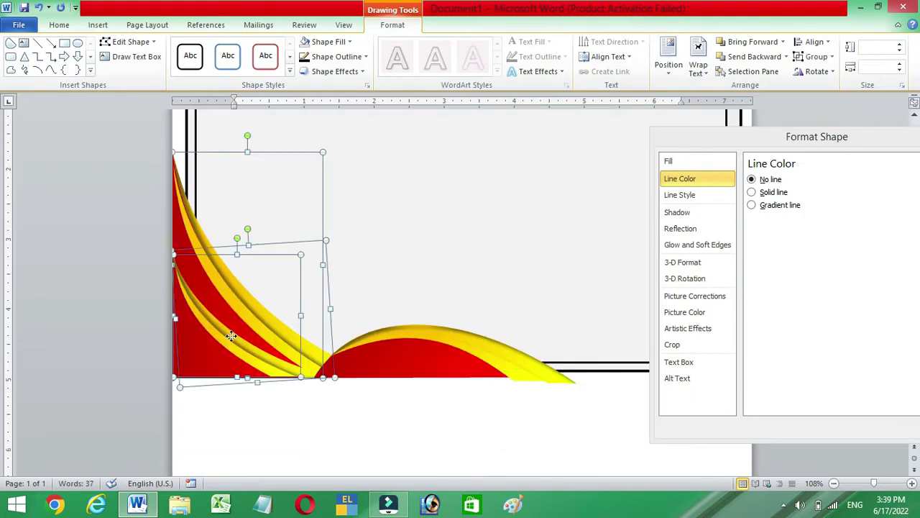
shift+click(257, 316)
click(816, 57)
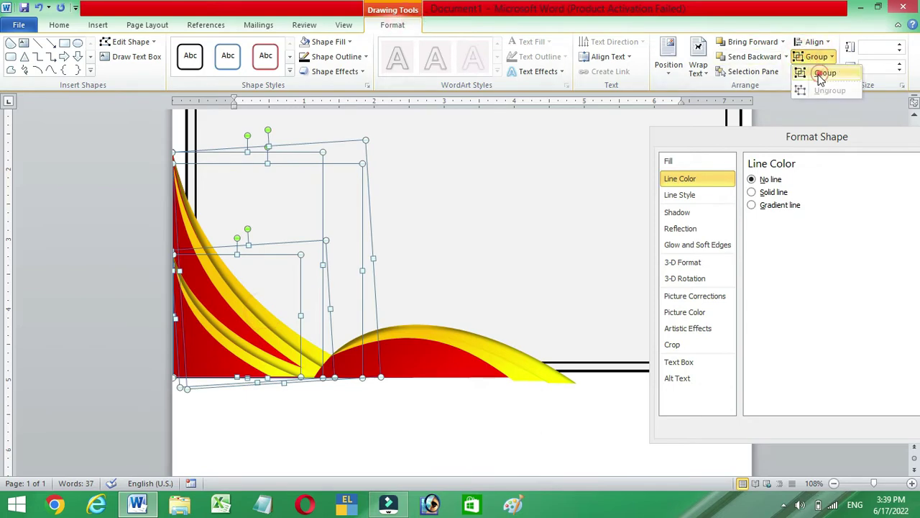
click(825, 74)
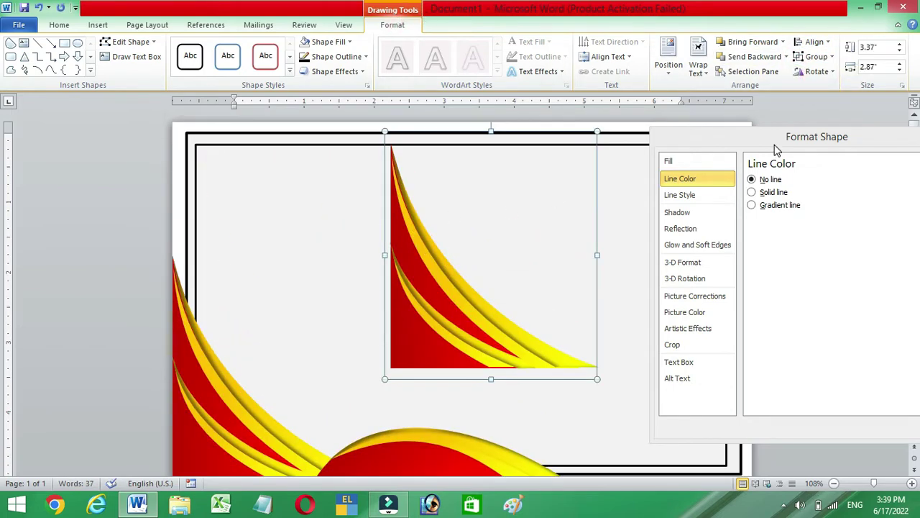
Turn the swoosh copy 180° and move it into the top-right corner.
drag(776, 148, 2, 432)
click(818, 72)
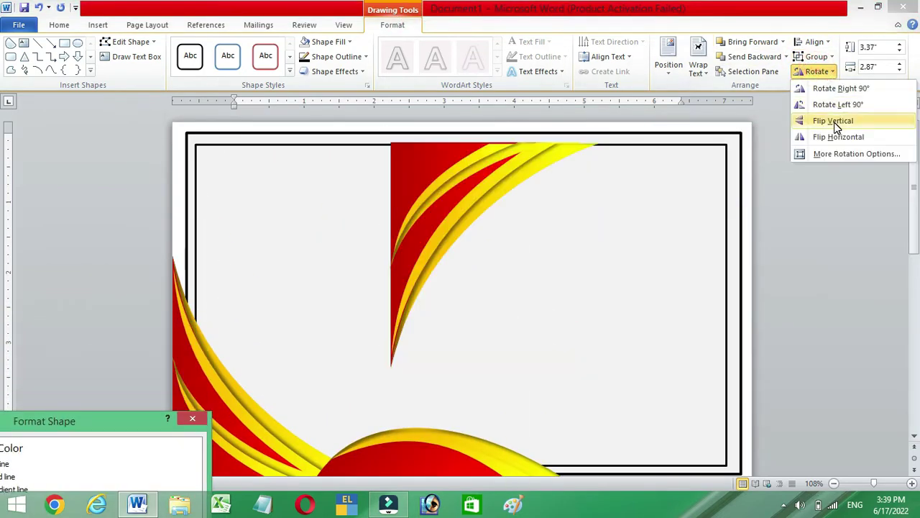
click(828, 72)
drag(590, 195, 590, 274)
drag(491, 196, 490, 394)
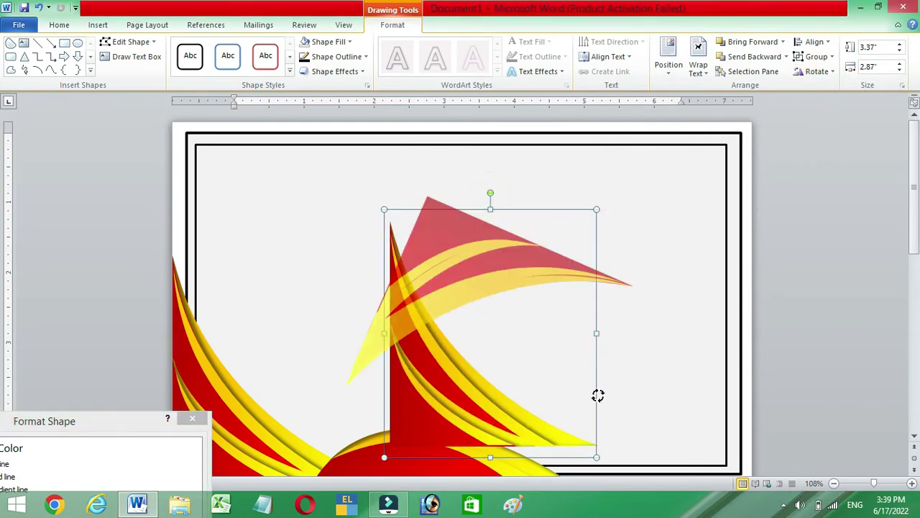
drag(540, 307, 701, 207)
click(462, 286)
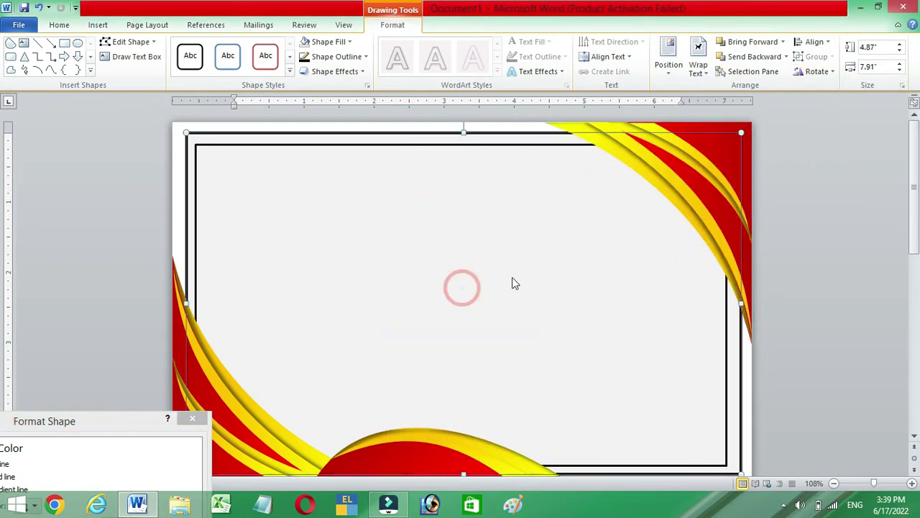
Group the bottom curve with its pieces.
click(712, 185)
scroll(511, 333, down, 4)
click(471, 316)
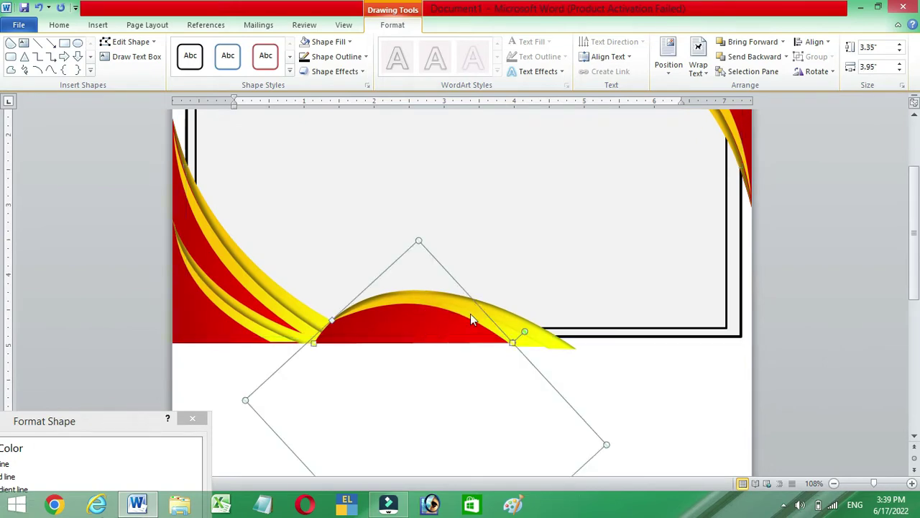
drag(557, 337, 541, 345)
click(816, 56)
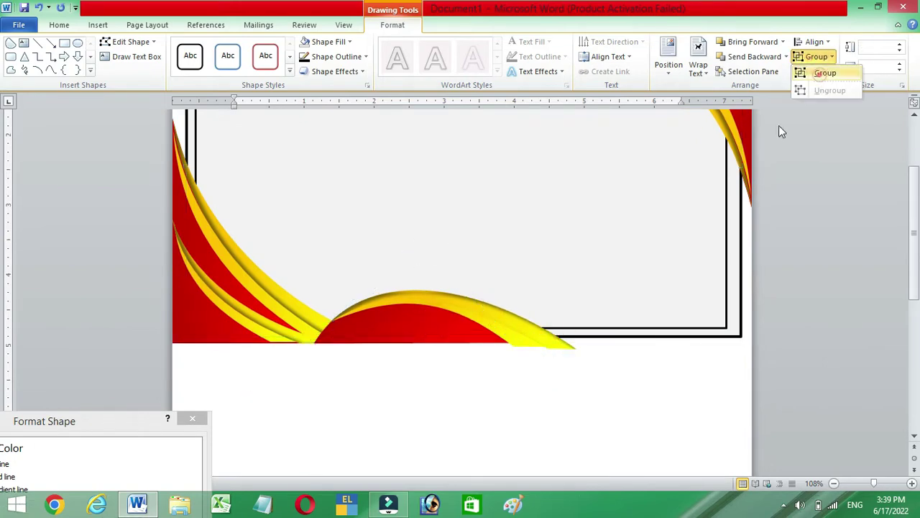
click(822, 72)
scroll(511, 222, up, 3)
mouse_move(511, 117)
mouse_down()
mouse_move(514, 421)
mouse_move(507, 147)
mouse_up()
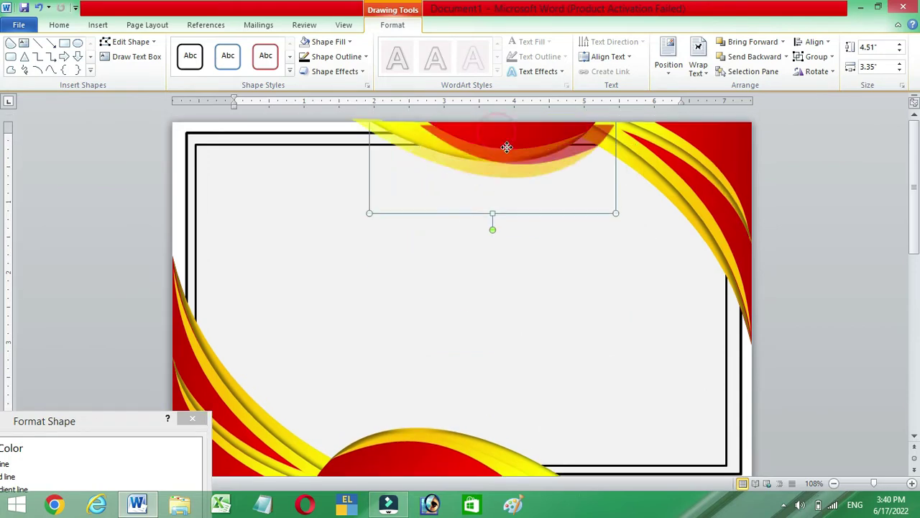
Send the top curve to the back and paste a swoosh copy into the top-right corner.
click(683, 192)
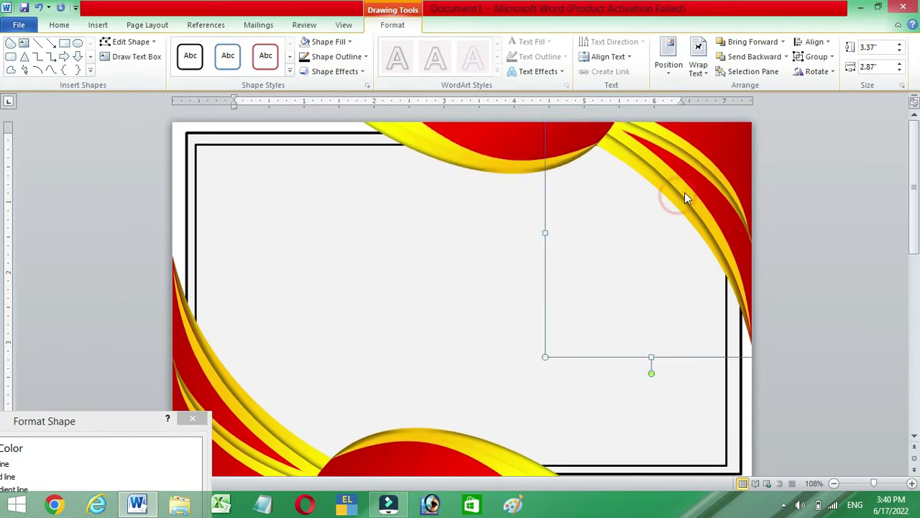
click(786, 56)
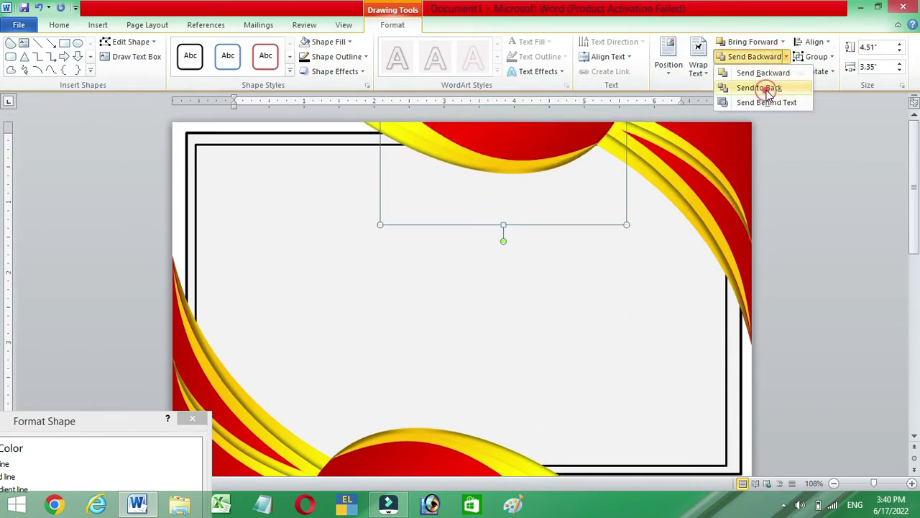
click(770, 89)
click(688, 179)
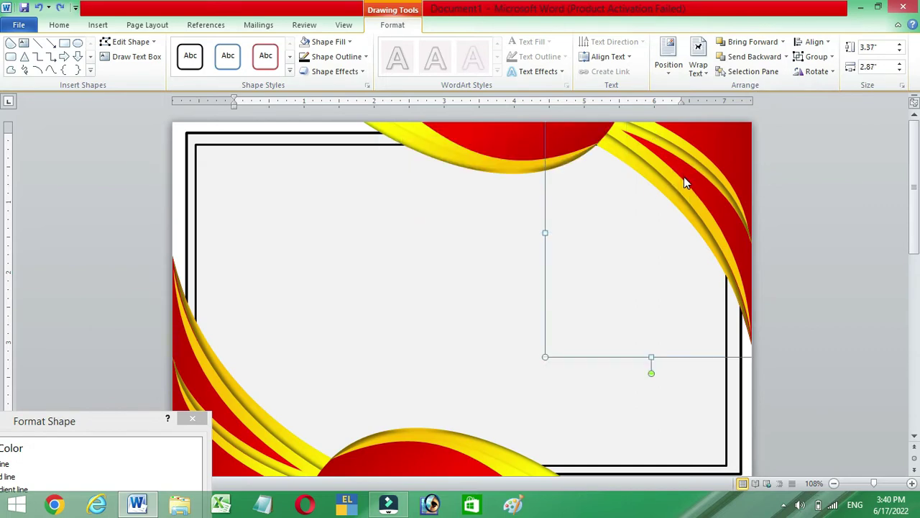
key(ctrl+c)
key(ctrl+v)
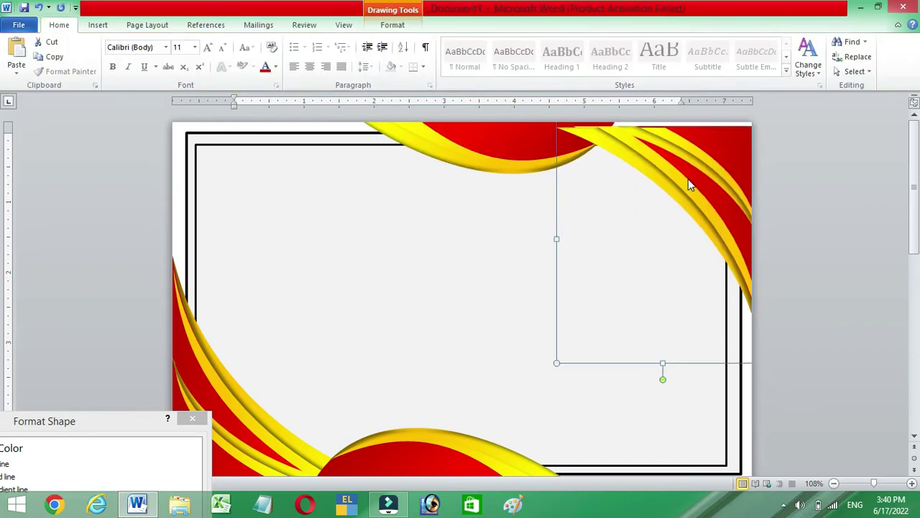
drag(688, 179, 670, 169)
click(522, 263)
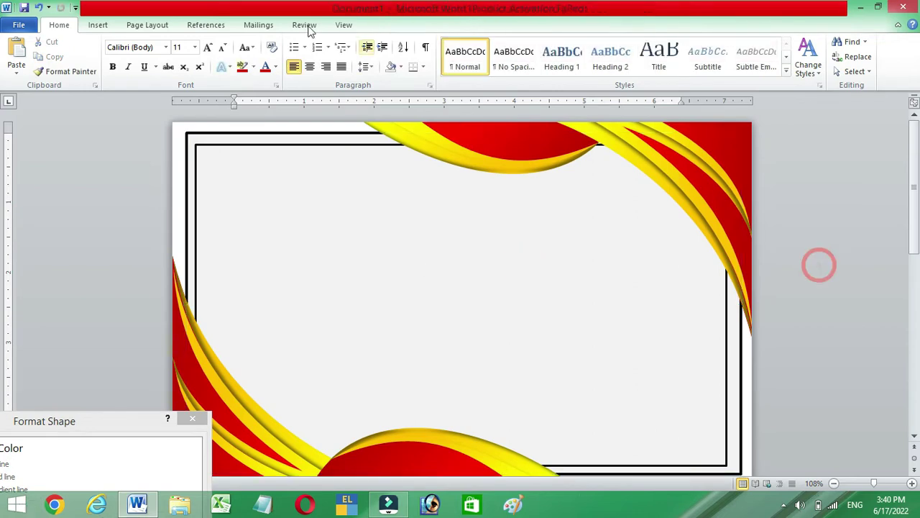
Draw a plain text box near the top centre holding the 'Certificate' title.
click(98, 25)
click(571, 58)
click(601, 358)
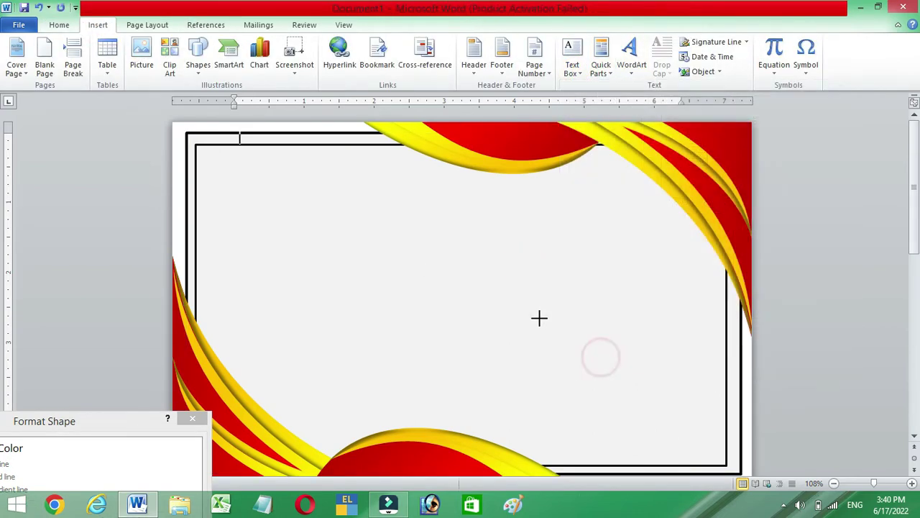
drag(400, 179, 598, 260)
text(Certificate)
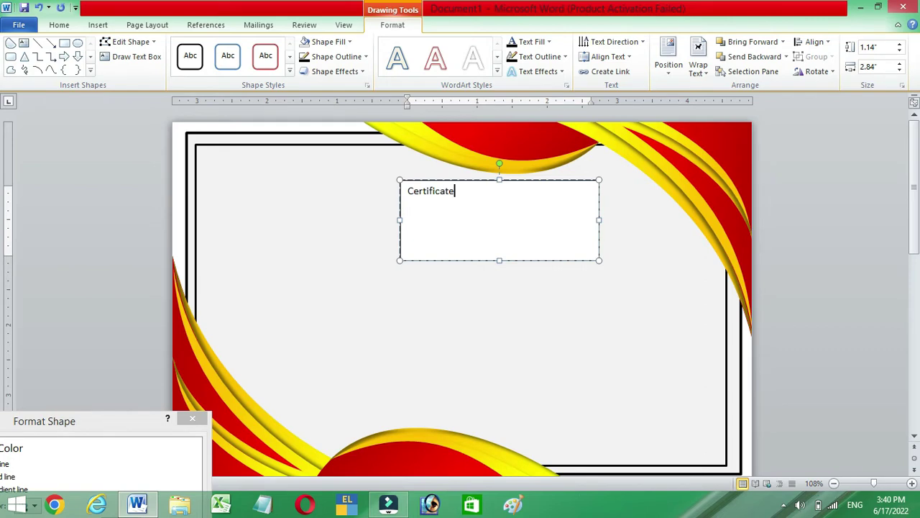
key(ctrl+a)
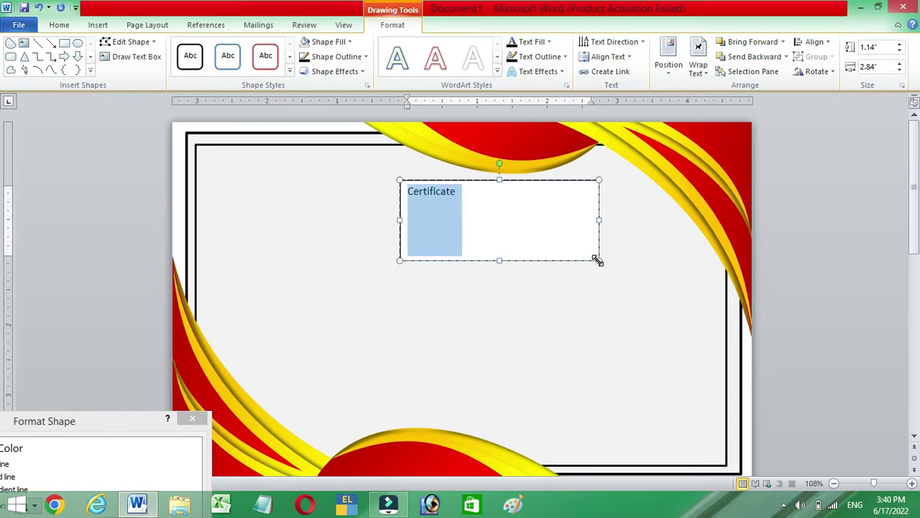
key(ctrl+y)
Format the title as bold 56 pt Edwardian Script and remove the box's outline.
click(59, 24)
click(166, 46)
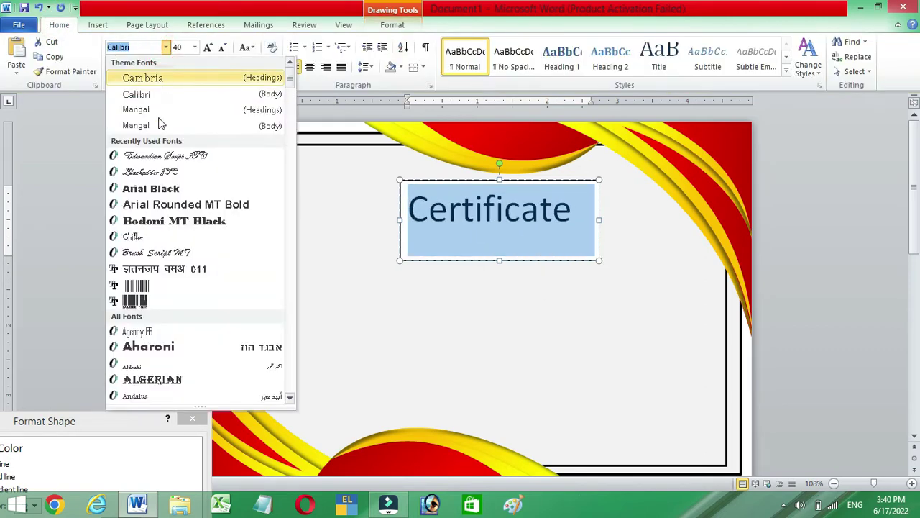
click(158, 159)
key(ctrl+b)
drag(598, 220, 634, 220)
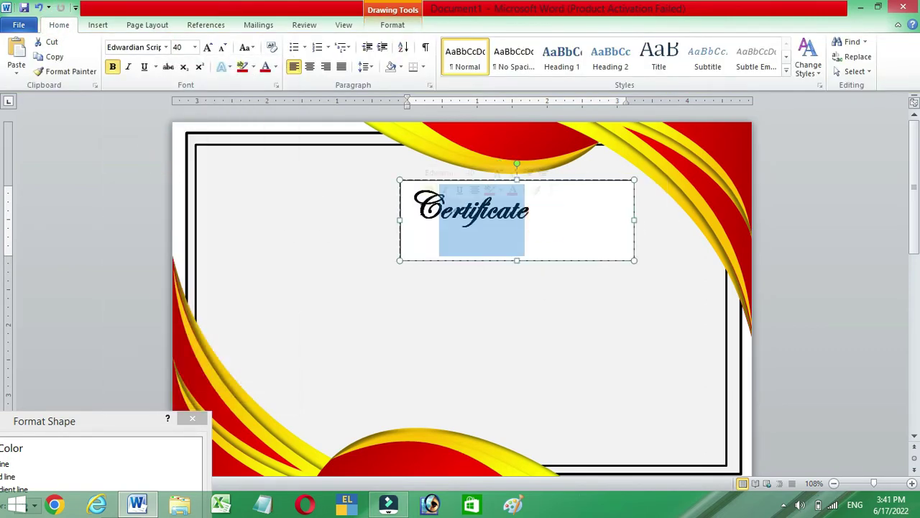
key(ctrl+bracketright)
key(ctrl+bracketright)
key(ctrl+bracketright)
key(ctrl+bracketright)
key(ctrl+bracketright)
key(ctrl+bracketright)
drag(468, 180, 432, 160)
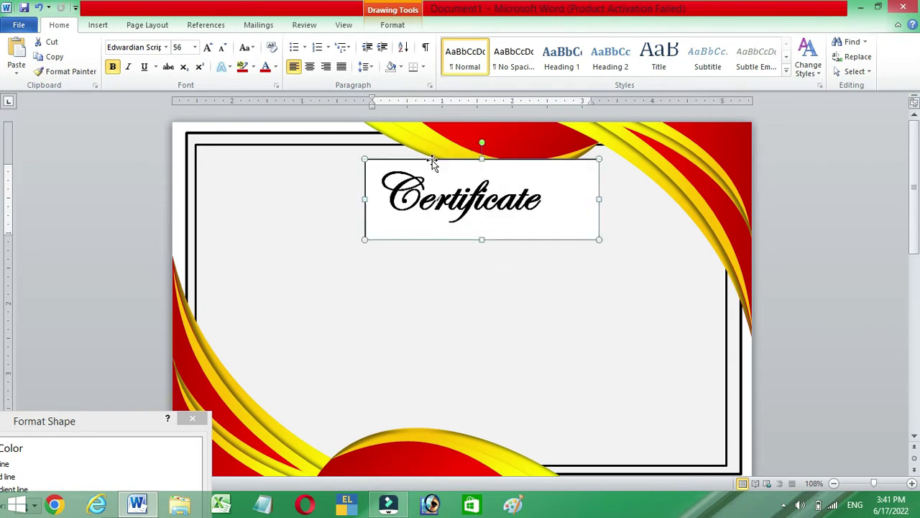
click(392, 25)
click(335, 57)
click(317, 170)
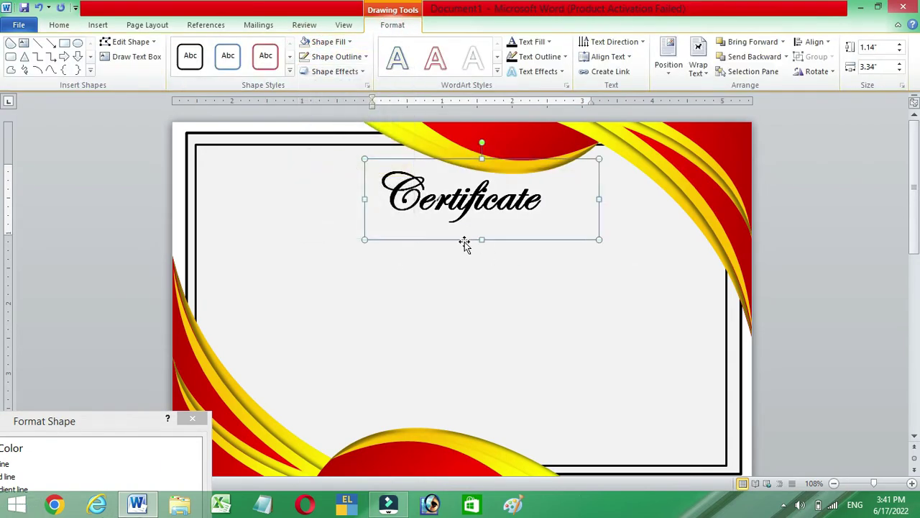
Duplicate the title box, retype it as 'of application' and shrink the text.
drag(464, 242, 469, 277)
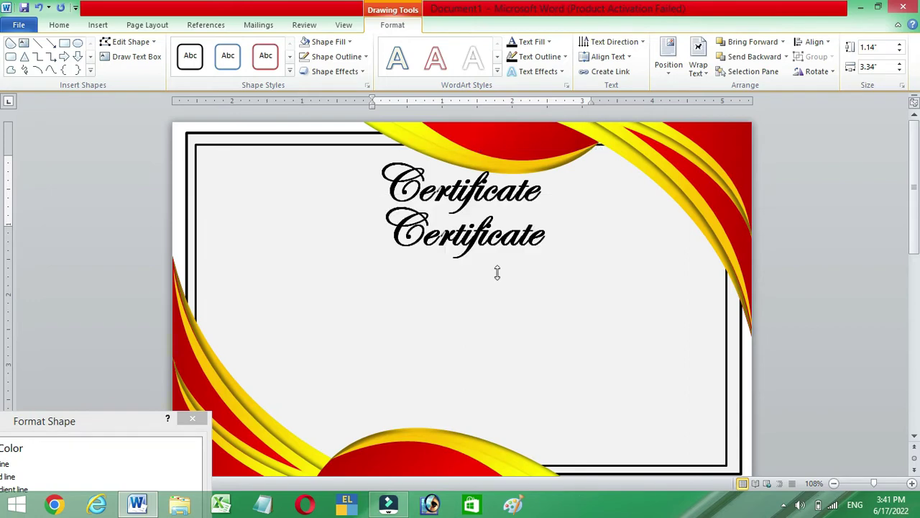
drag(552, 239, 279, 246)
text(Of)
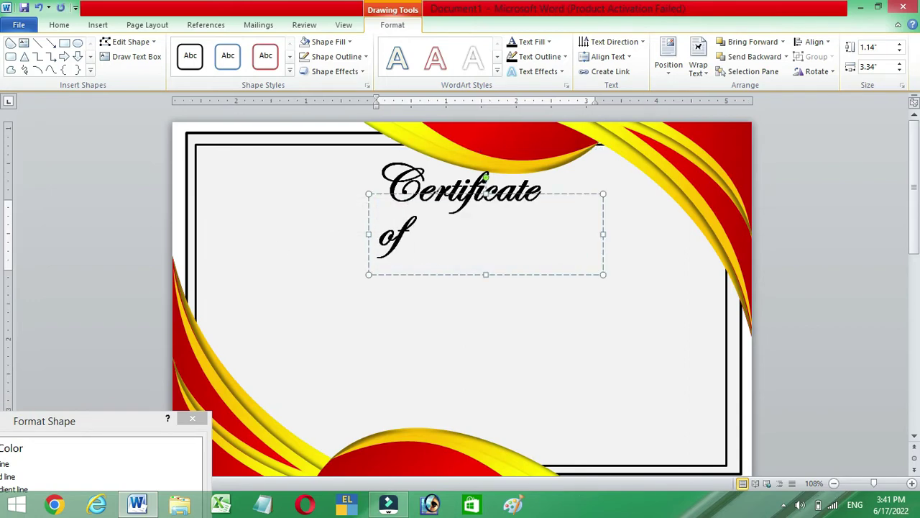
text( A)
key(BackSpace)
text(application)
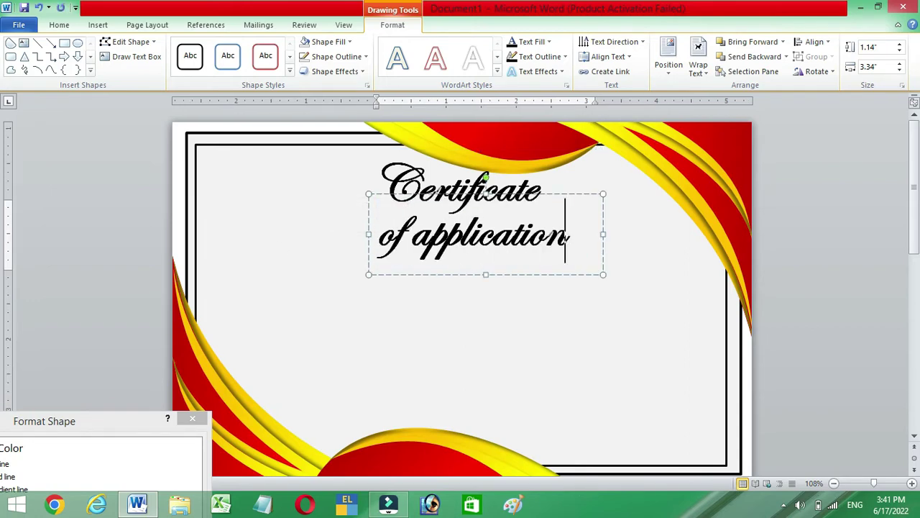
key(ctrl+a)
key(ctrl+shift+comma)
key(ctrl+shift+comma)
key(ctrl+shift+comma)
key(ctrl+shift+comma)
key(ctrl+shift+comma)
Position the 'of application' subtitle beneath the title's right half.
click(429, 277)
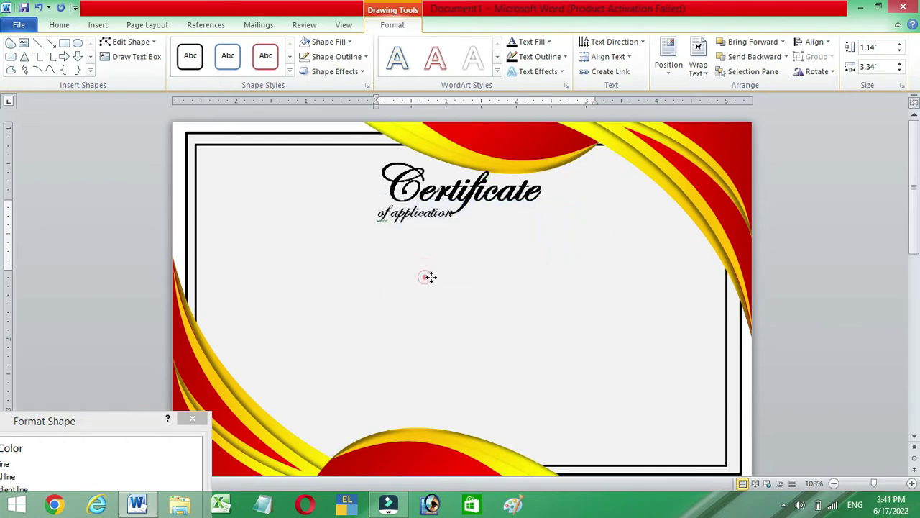
click(403, 212)
mouse_move(408, 273)
mouse_down()
mouse_move(466, 267)
mouse_move(483, 277)
mouse_up()
drag(531, 215, 415, 235)
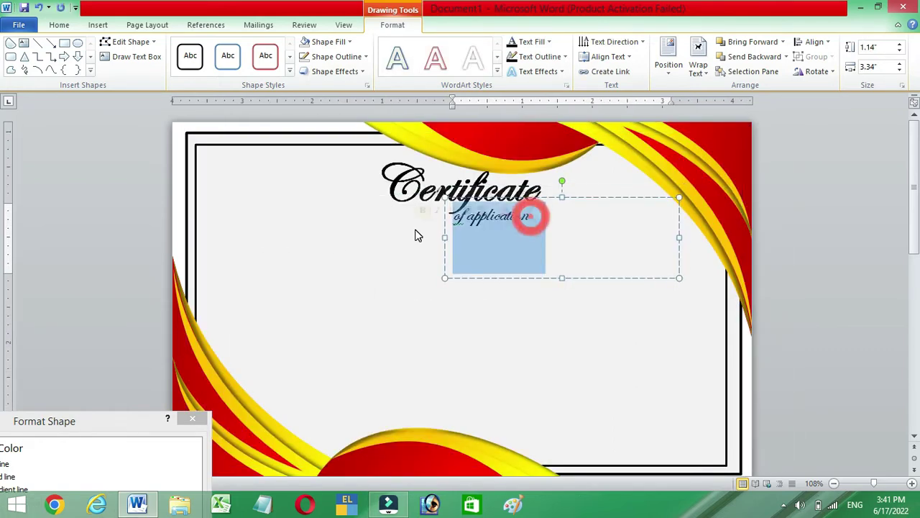
click(605, 365)
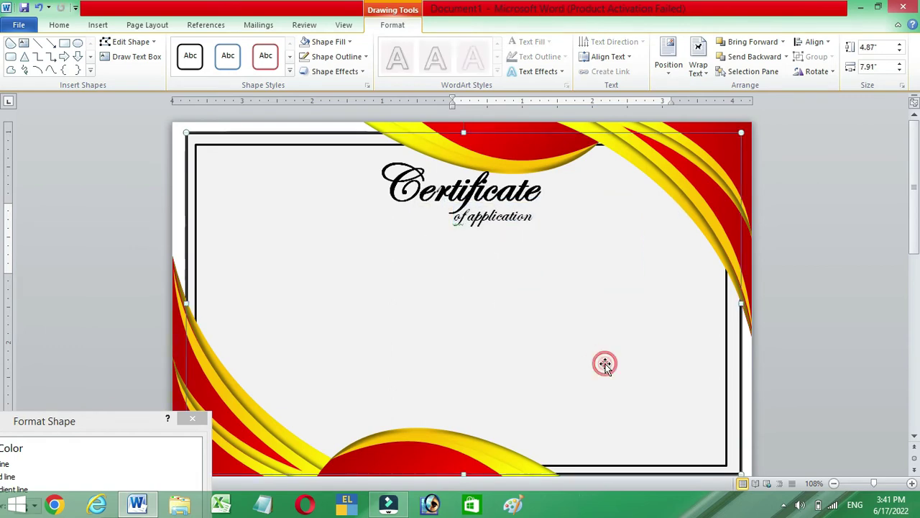
Draw a 24-point starburst to the right of the title and adjust its size and position.
click(60, 25)
click(98, 25)
click(198, 57)
click(325, 384)
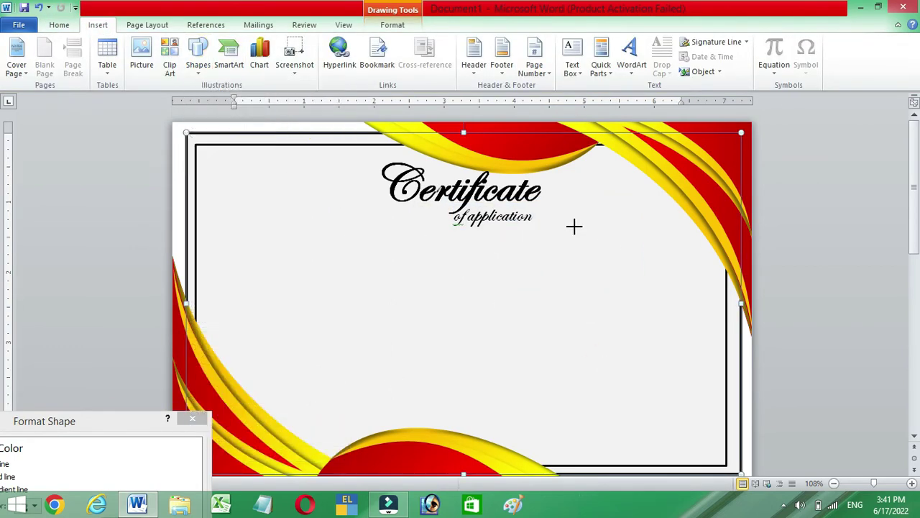
drag(574, 226, 678, 329)
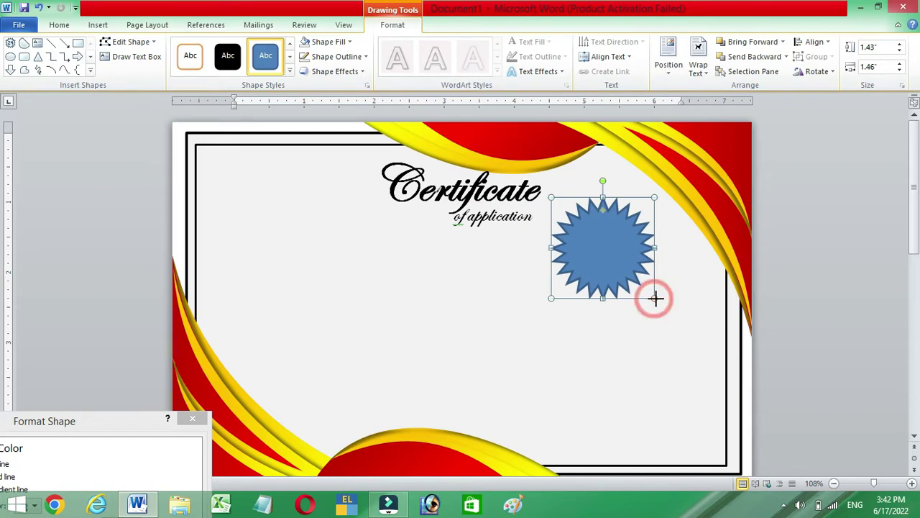
drag(655, 298, 662, 309)
drag(628, 266, 625, 246)
Give the starburst a yellow radial gradient fill, with the middle stop at 29%.
click(324, 42)
drag(79, 419, 205, 167)
click(43, 194)
click(99, 237)
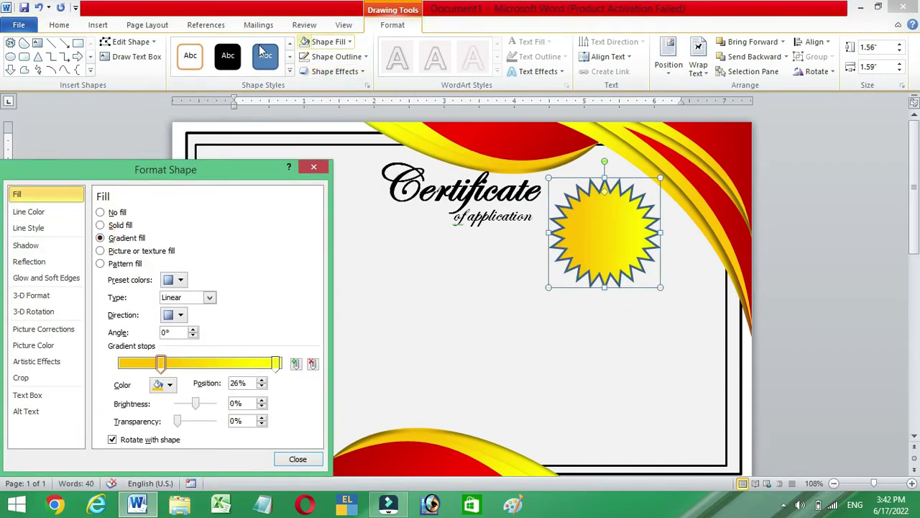
click(327, 42)
mouse_move(323, 201)
click(464, 305)
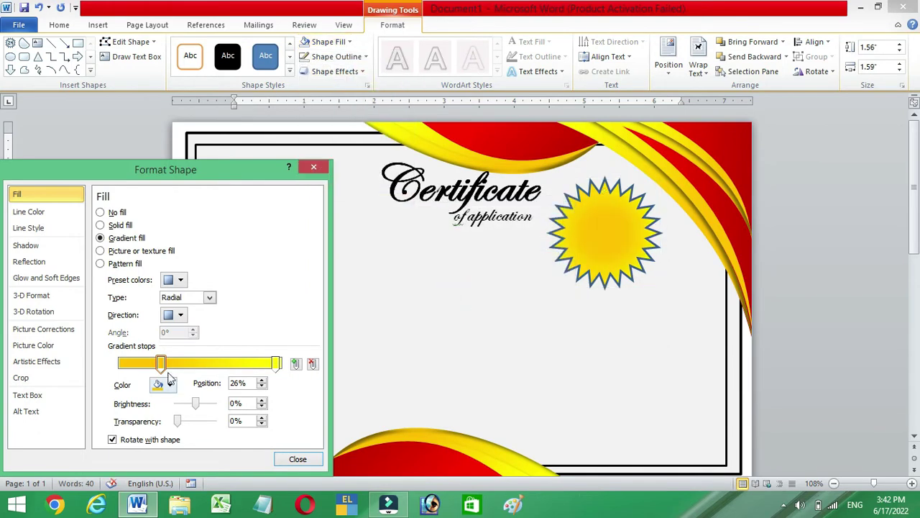
click(168, 386)
click(189, 356)
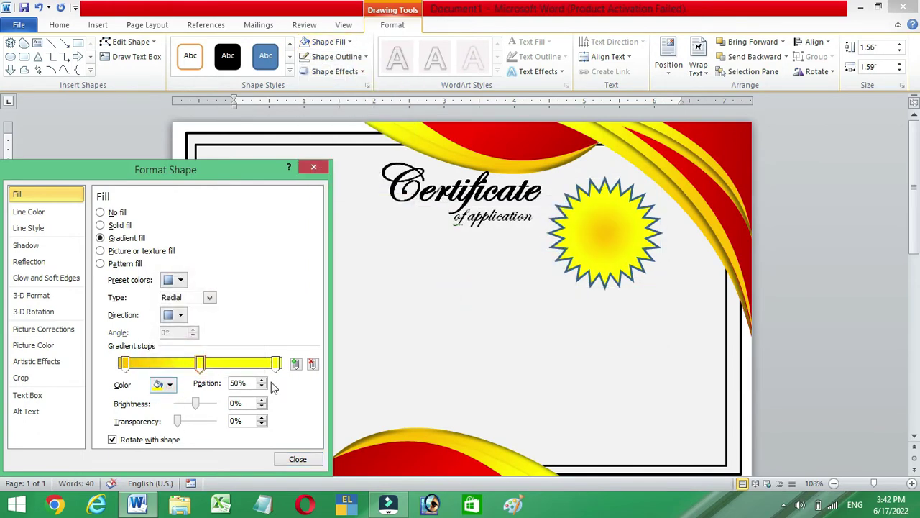
click(161, 386)
click(189, 356)
drag(200, 363, 165, 364)
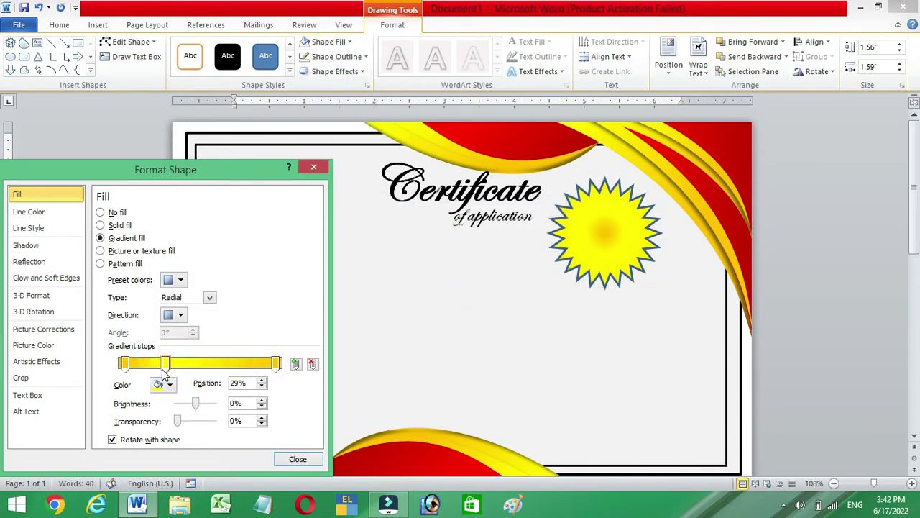
Remove the starburst's outline and add an inner shadow.
click(28, 212)
click(100, 212)
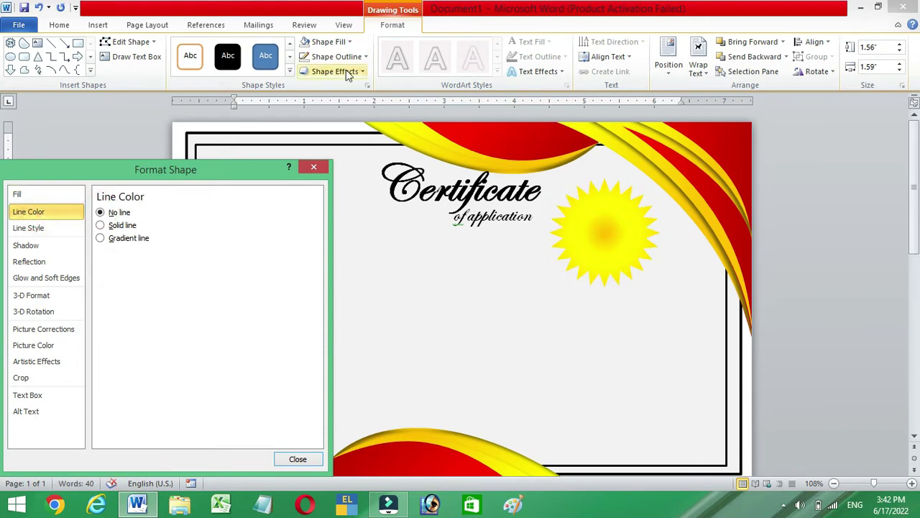
click(334, 71)
mouse_move(309, 133)
click(443, 358)
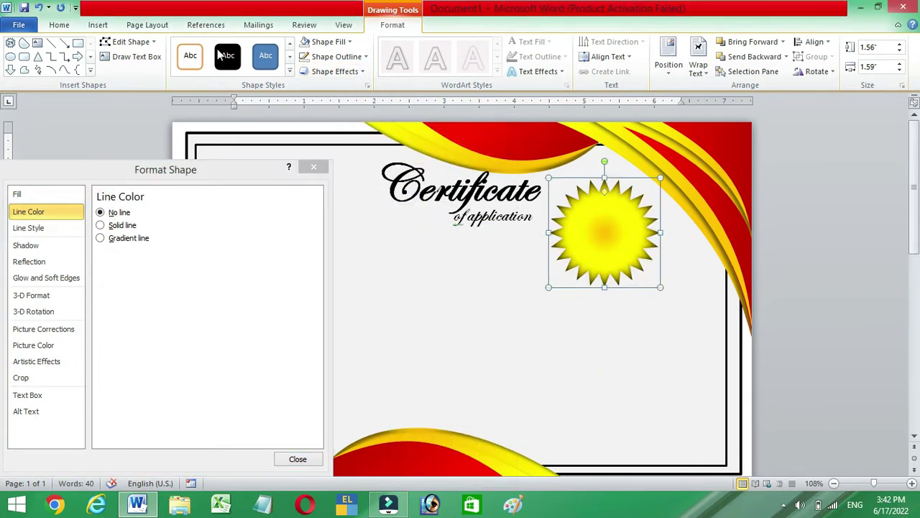
Draw a 1.09-inch circle on the starburst with a gradient fill and no outline.
click(97, 25)
click(198, 64)
click(273, 102)
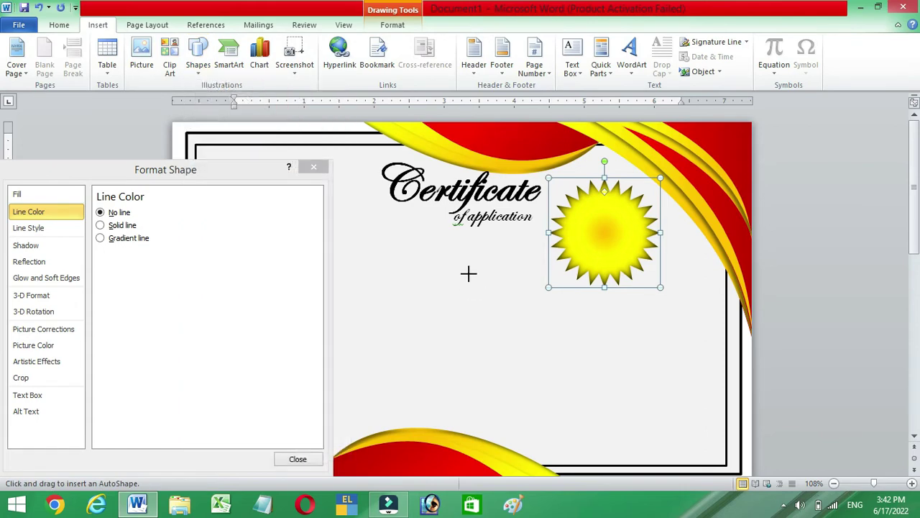
drag(468, 273, 568, 372)
drag(579, 232, 594, 216)
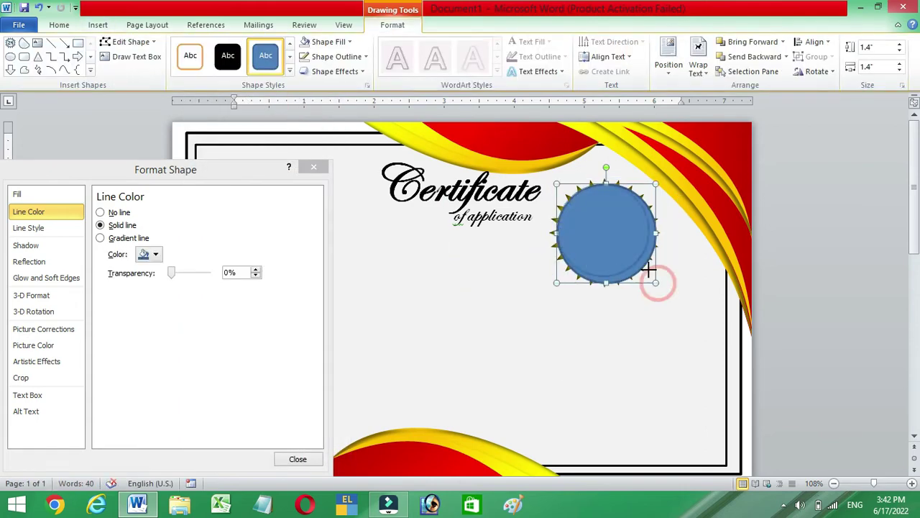
mouse_move(658, 271)
mouse_down()
mouse_move(641, 248)
mouse_move(613, 237)
mouse_up()
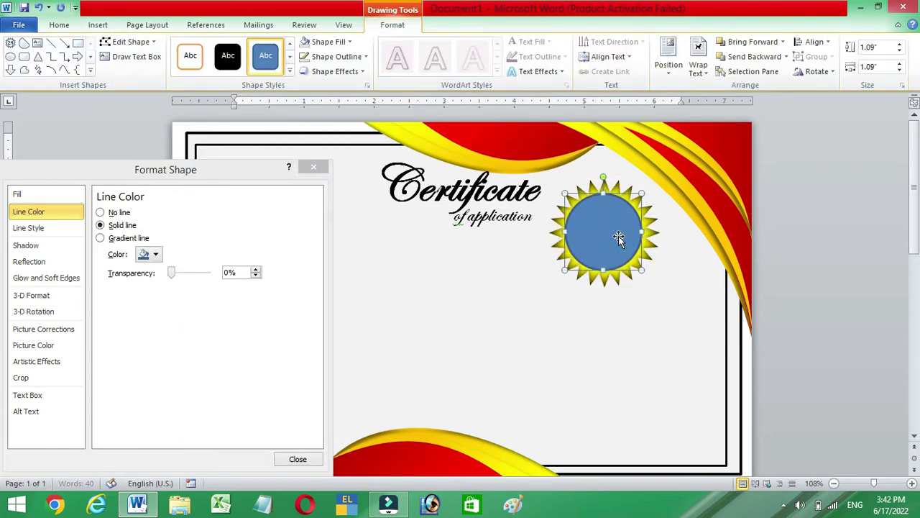
click(27, 227)
click(100, 237)
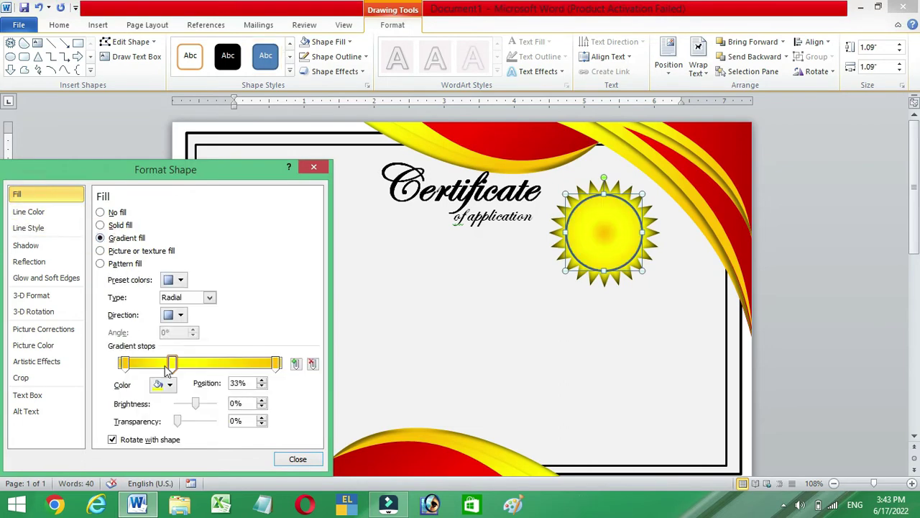
drag(173, 368, 149, 364)
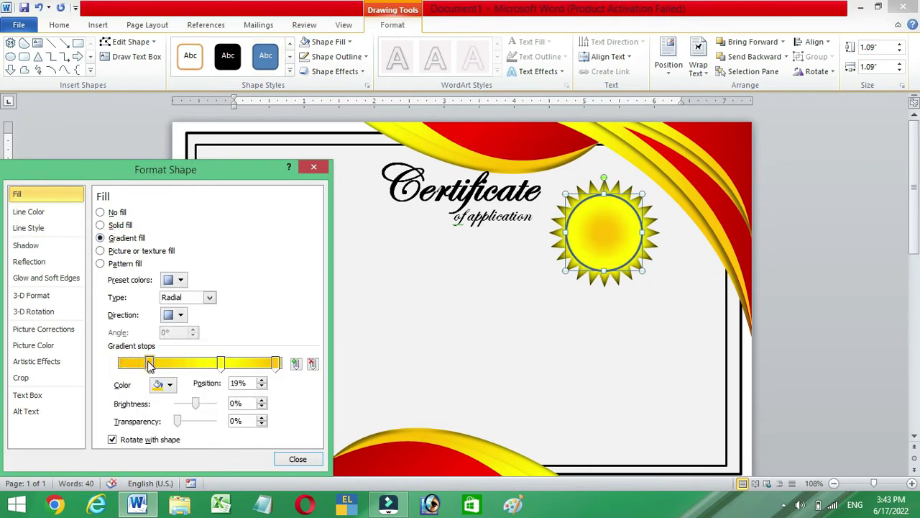
click(29, 212)
click(100, 212)
click(493, 318)
Draw another circle of about 1.02 inches, centred on the seal.
click(98, 24)
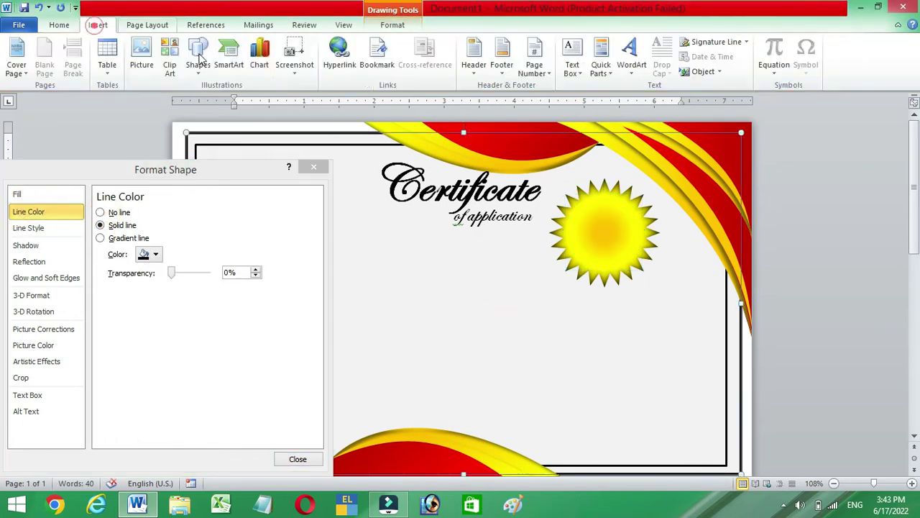
click(198, 57)
click(272, 99)
drag(456, 276, 547, 355)
mouse_move(493, 324)
mouse_down()
mouse_move(594, 247)
mouse_move(635, 260)
mouse_up()
drag(602, 232, 600, 233)
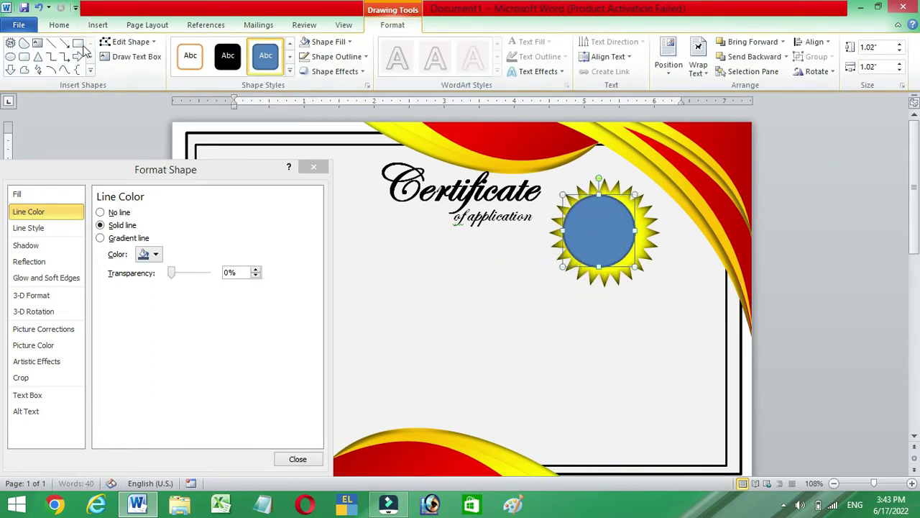
Fill the seal circle with the round logo image from Downloads, remove its outline, and resize it.
click(328, 41)
click(321, 186)
click(58, 220)
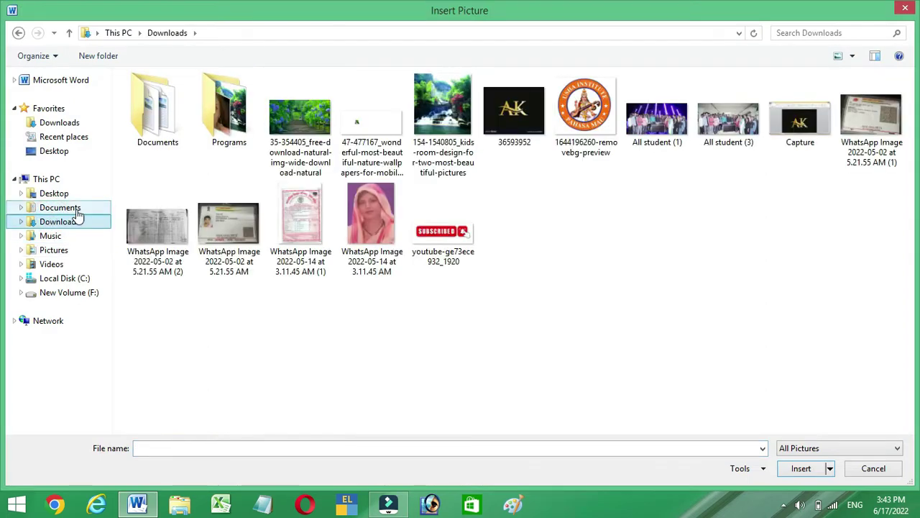
click(536, 167)
double_click(536, 166)
click(323, 56)
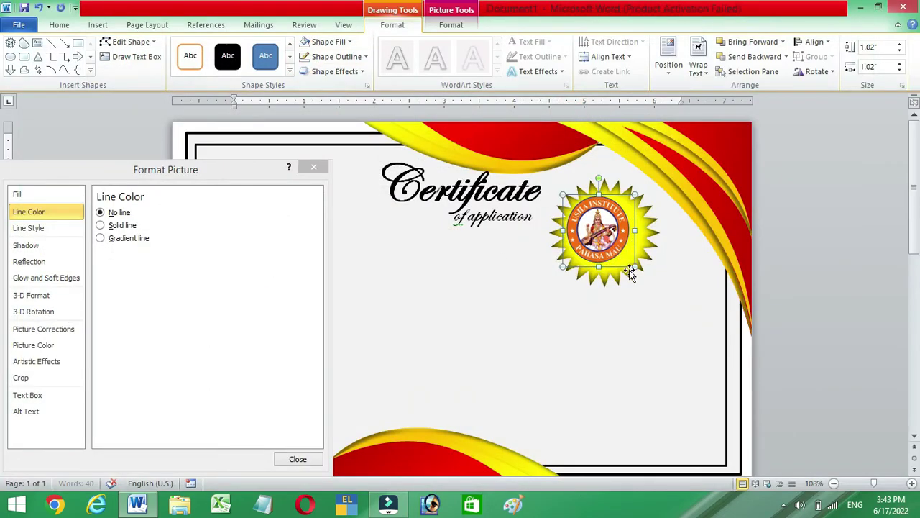
drag(635, 267, 654, 286)
drag(562, 285, 558, 275)
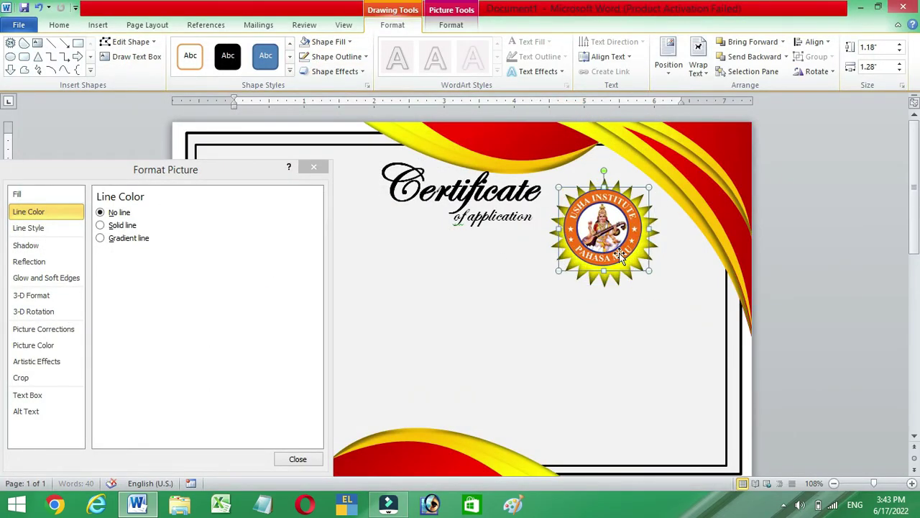
Select the large border shape and move the Format Shape window out of the way.
click(577, 342)
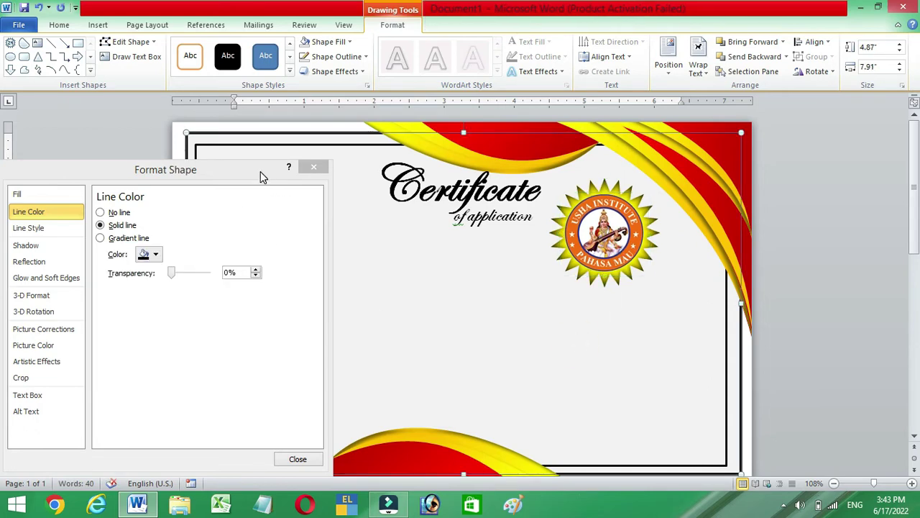
drag(262, 177, 94, 287)
click(97, 24)
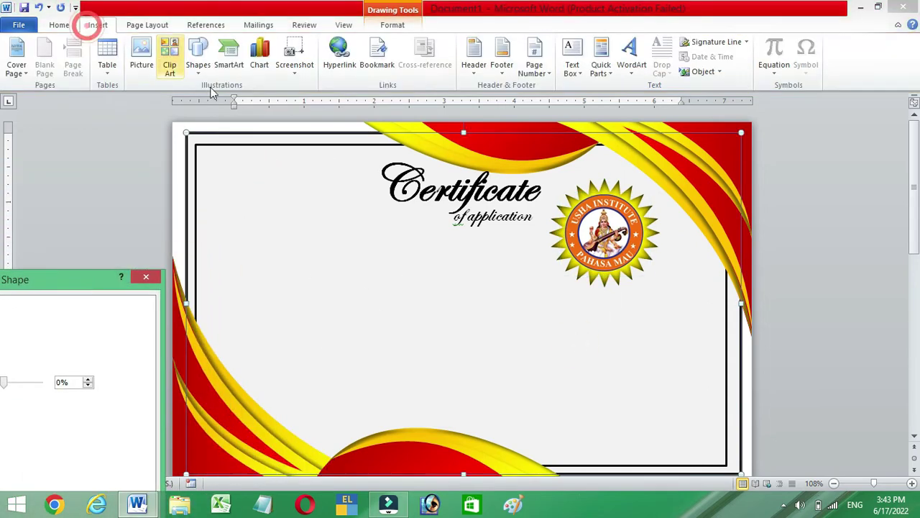
click(574, 70)
Draw a text box below the title for the 'This certificate is … presented to' sentence, then spell-check it.
click(593, 351)
drag(335, 237, 545, 288)
text(This certificate is produlty presentad to)
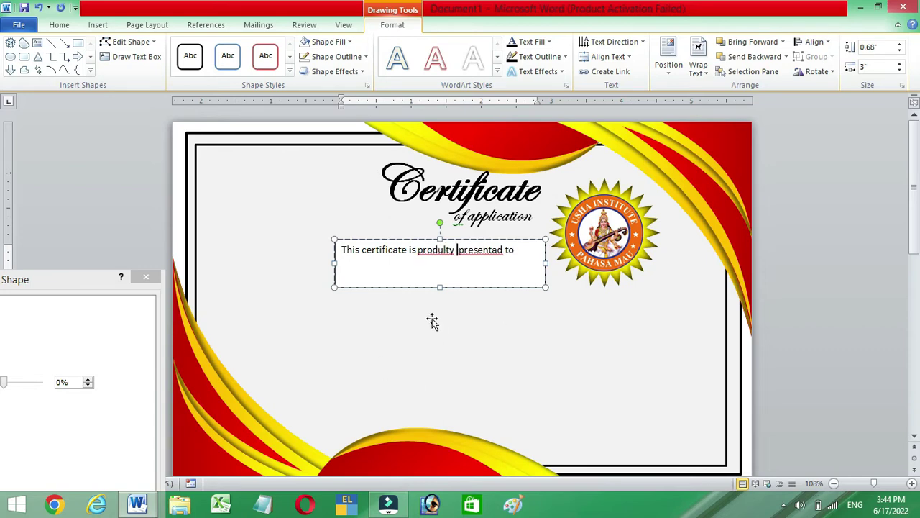
key(F7)
click(524, 315)
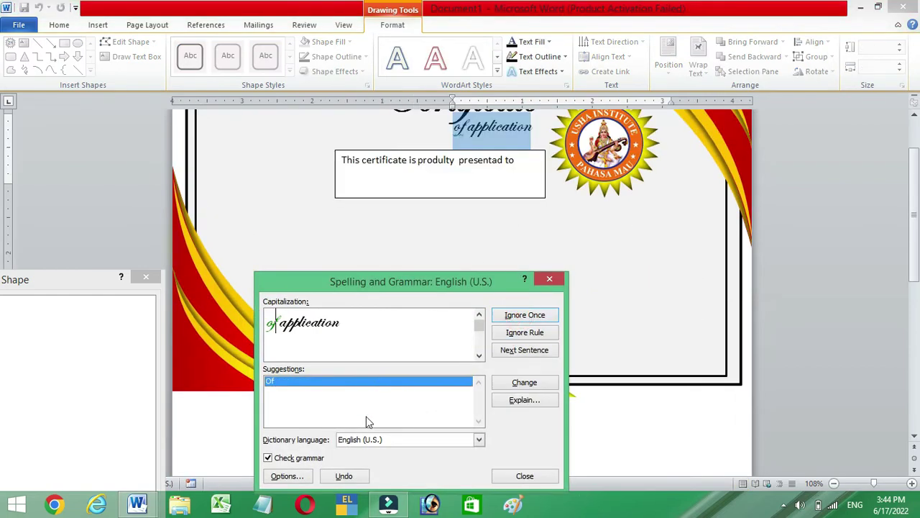
click(524, 476)
text(d)
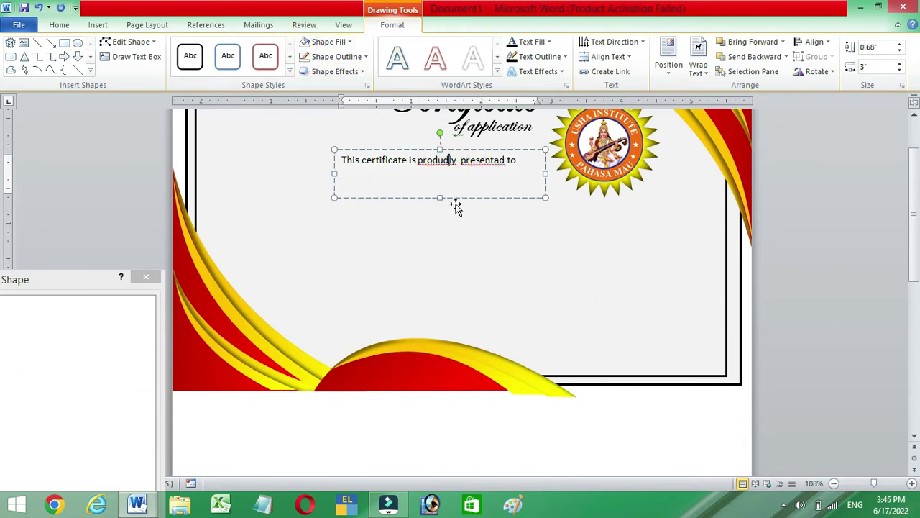
Nudge the sentence box up and duplicate it below, with the text 'Name'.
mouse_move(421, 170)
mouse_down()
mouse_move(421, 155)
mouse_move(411, 182)
mouse_up()
drag(524, 181, 244, 179)
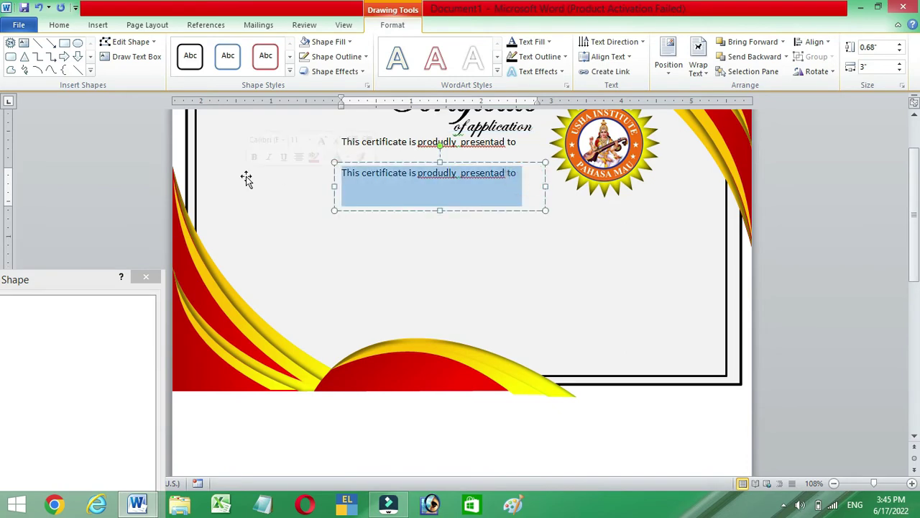
text(Name)
key(ctrl+a)
Set Name in 22 pt Elephant, then narrow and centre its box under the sentence.
click(60, 25)
click(165, 47)
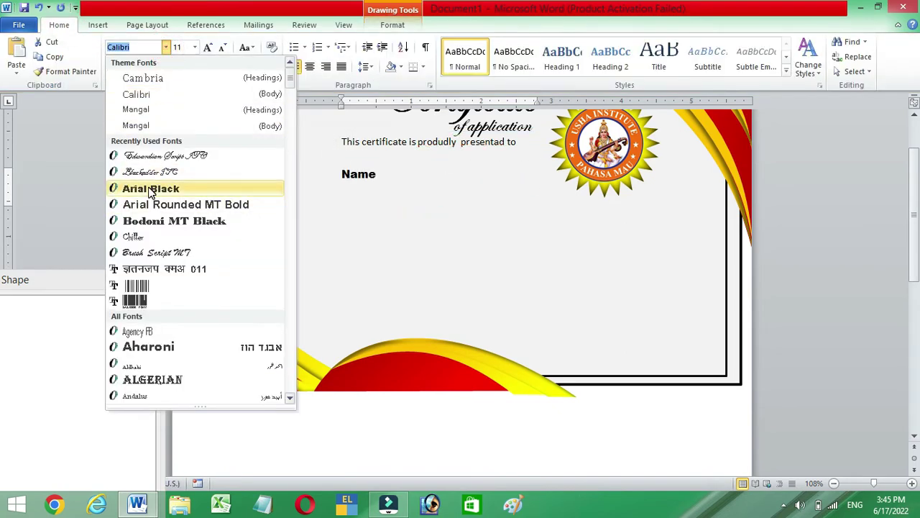
text(Elephant)
key(Return)
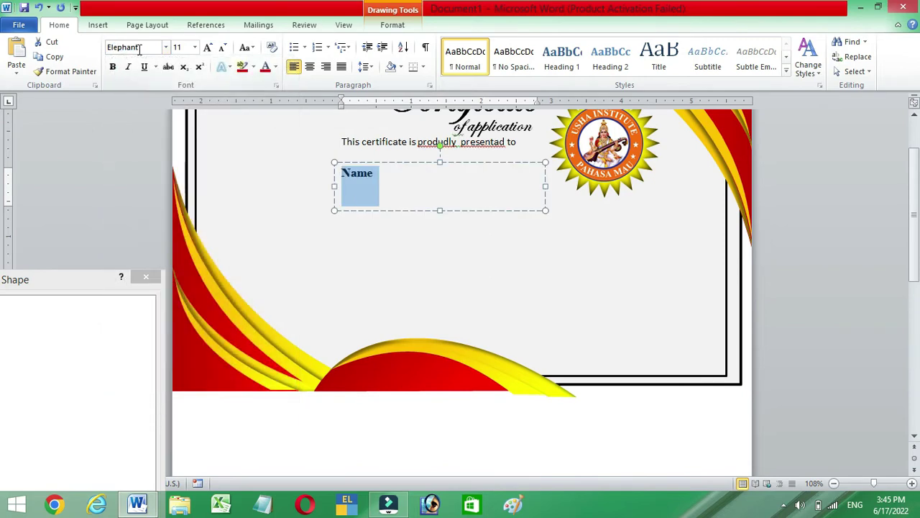
key(ctrl+shift+period)
key(ctrl+shift+period)
key(ctrl+shift+period)
drag(545, 186, 452, 193)
drag(390, 210, 440, 202)
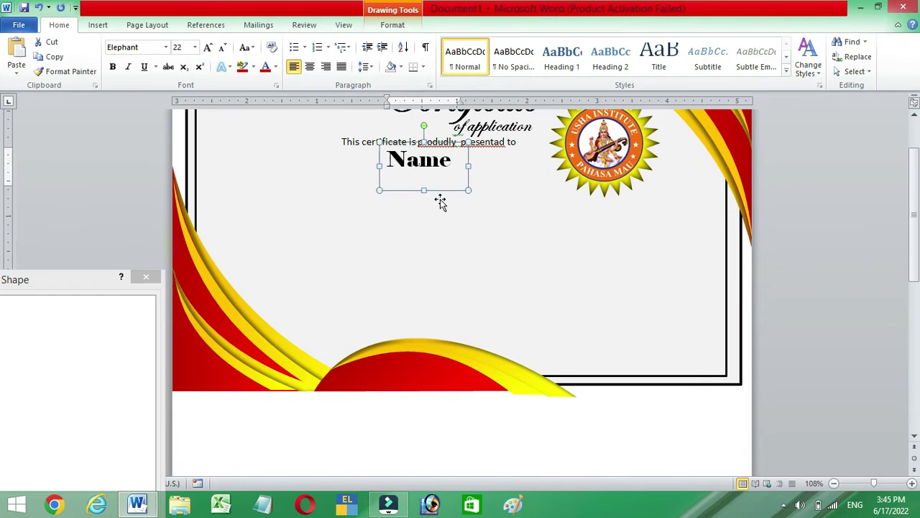
click(355, 200)
click(390, 136)
Copy the box below Name and make it a bold 12 pt lorem-ipsum line.
drag(390, 136, 380, 226)
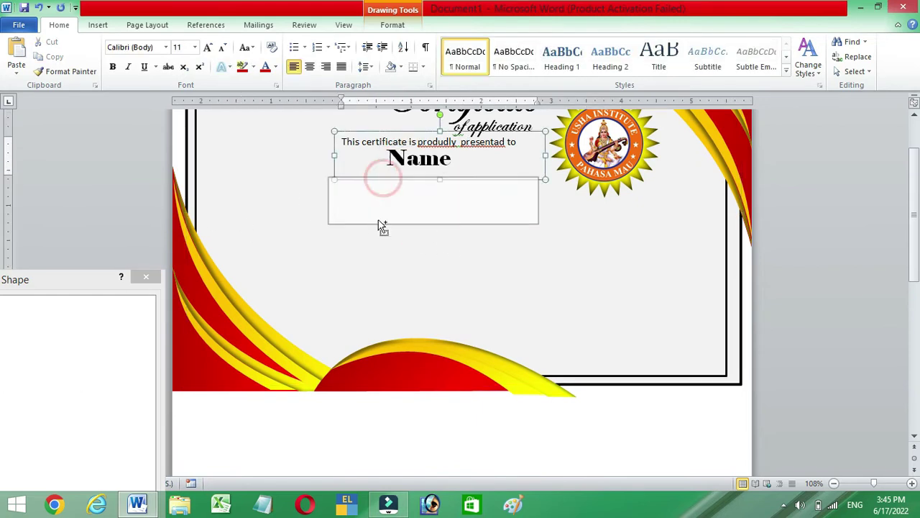
key(Delete)
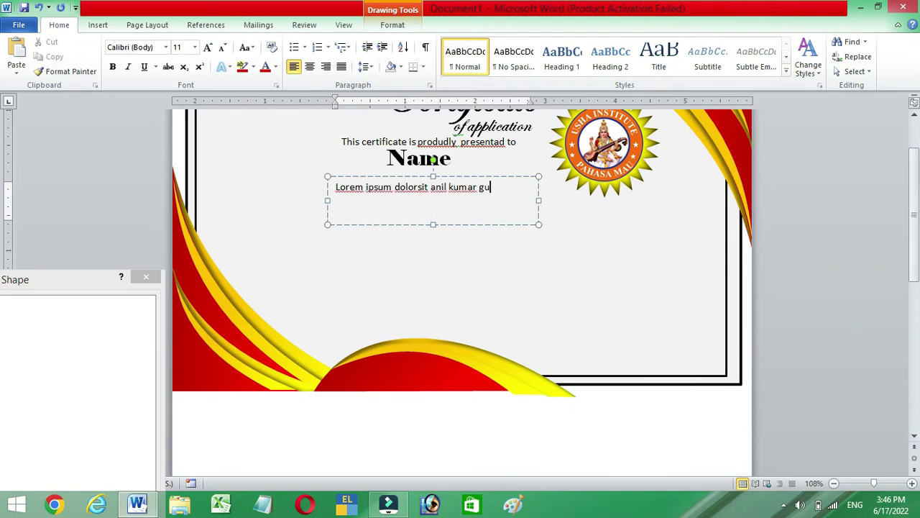
key(ctrl+a)
key(ctrl+shift+period)
key(ctrl+b)
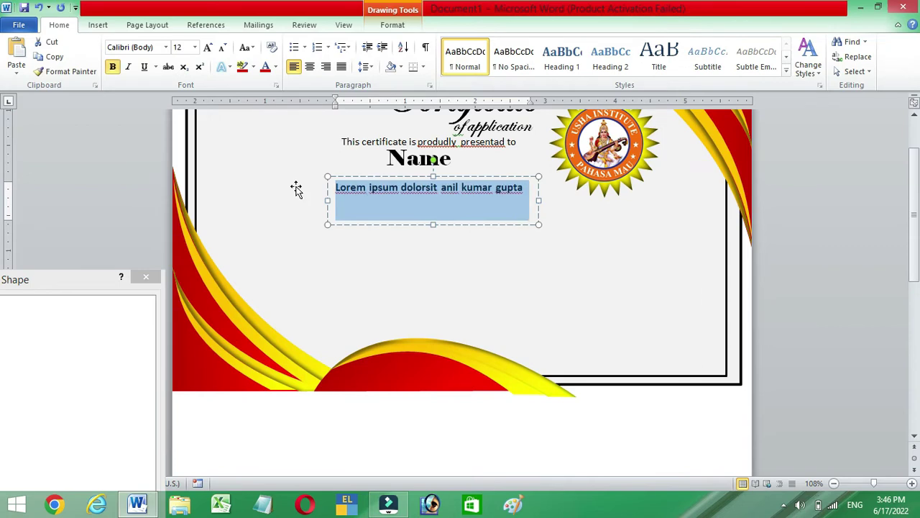
drag(382, 223, 380, 218)
Open the Clipboard pane, try pasting a stored item, and undo to keep the lorem-ipsum text.
click(95, 84)
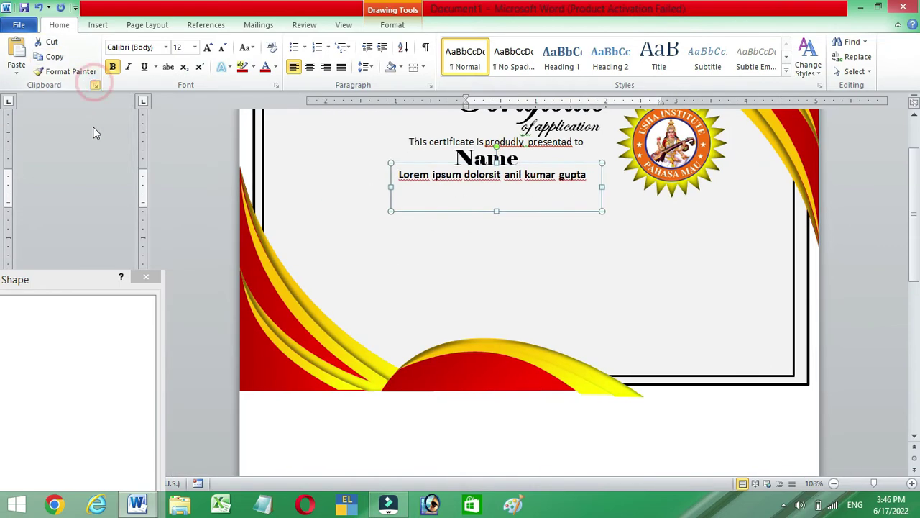
click(56, 201)
click(428, 289)
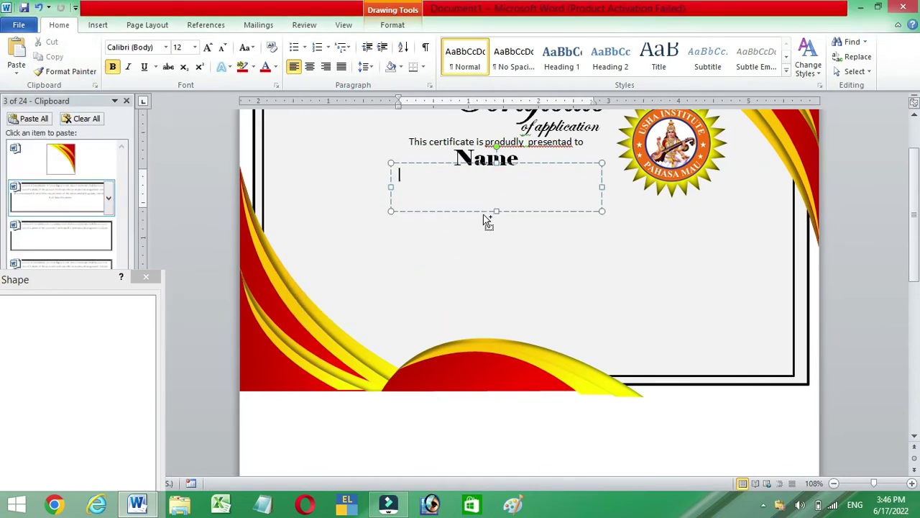
key(ctrl+z)
Move the Surveillance Audit paragraph box onto the certificate and make its text bold and justified.
click(516, 440)
scroll(503, 345, down, 5)
scroll(474, 358, down, 5)
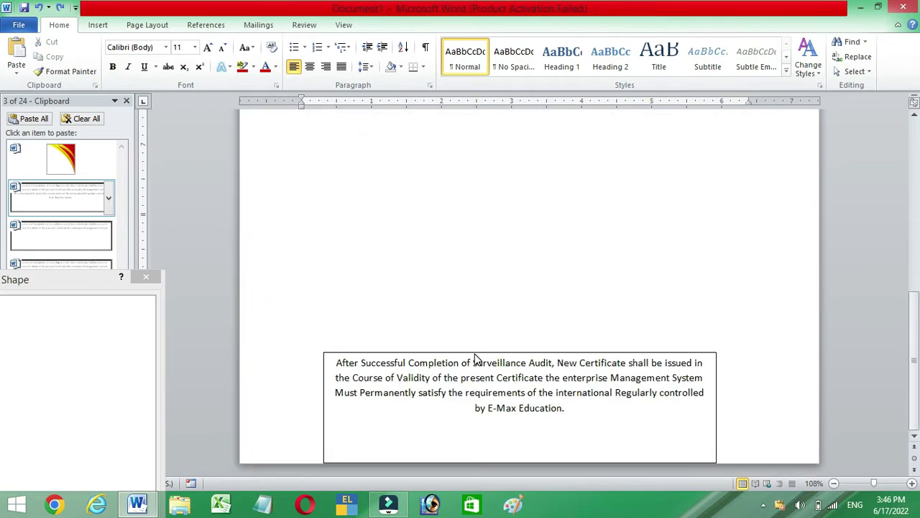
mouse_move(474, 360)
mouse_down()
mouse_move(476, 147)
mouse_move(476, 238)
mouse_up()
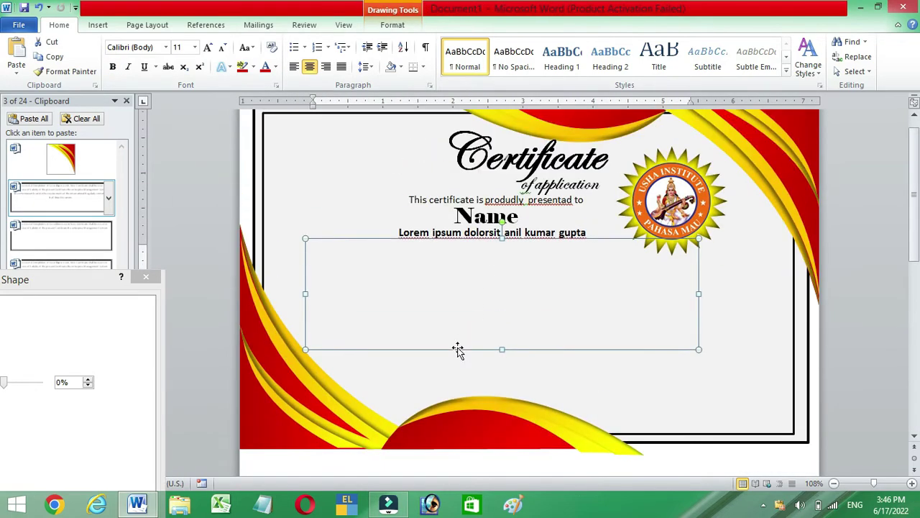
key(ctrl+x)
key(ctrl+v)
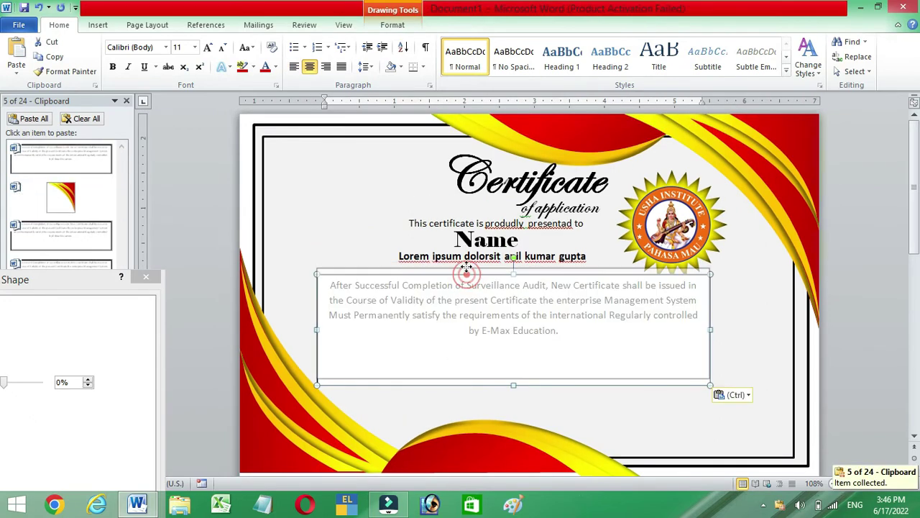
click(393, 24)
click(500, 295)
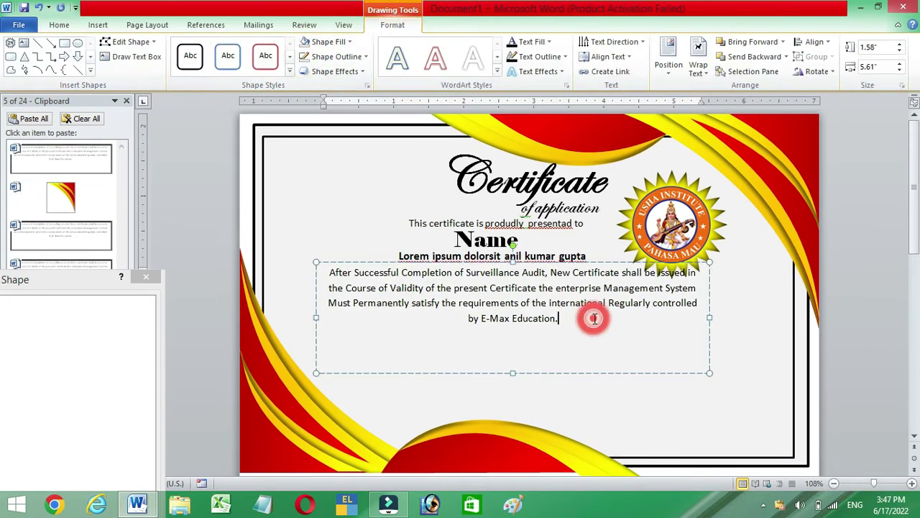
key(ctrl+a)
key(ctrl+b)
key(ctrl+j)
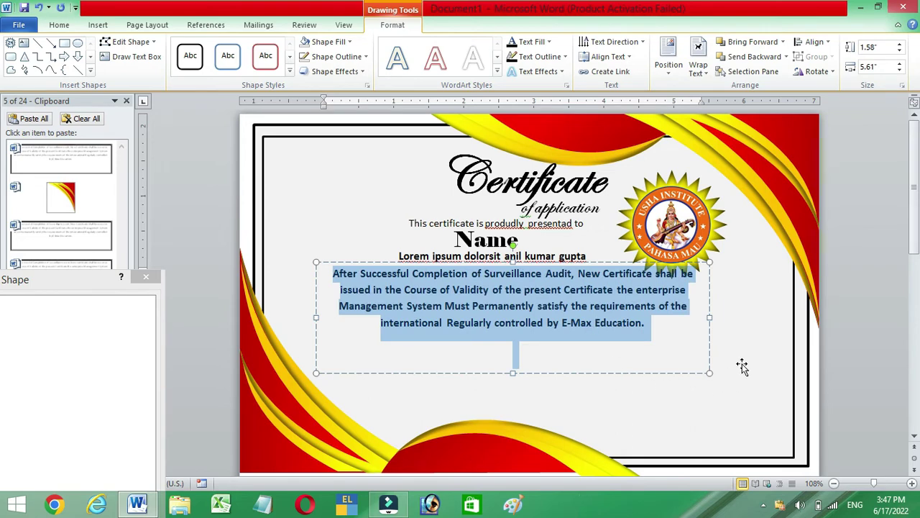
click(743, 367)
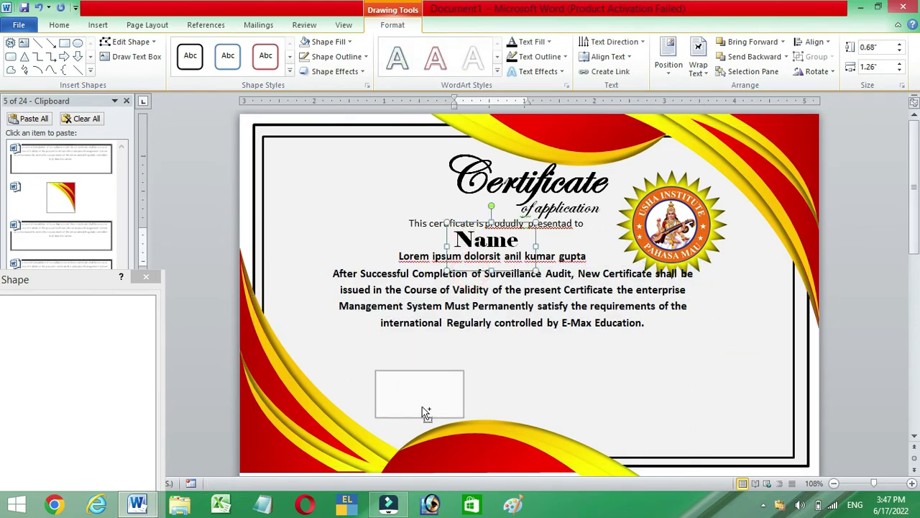
Copy the Name box to add 'Date' at the lower left and 'Signature' at the lower right.
drag(475, 235, 425, 410)
text(Date)
key(ctrl+a)
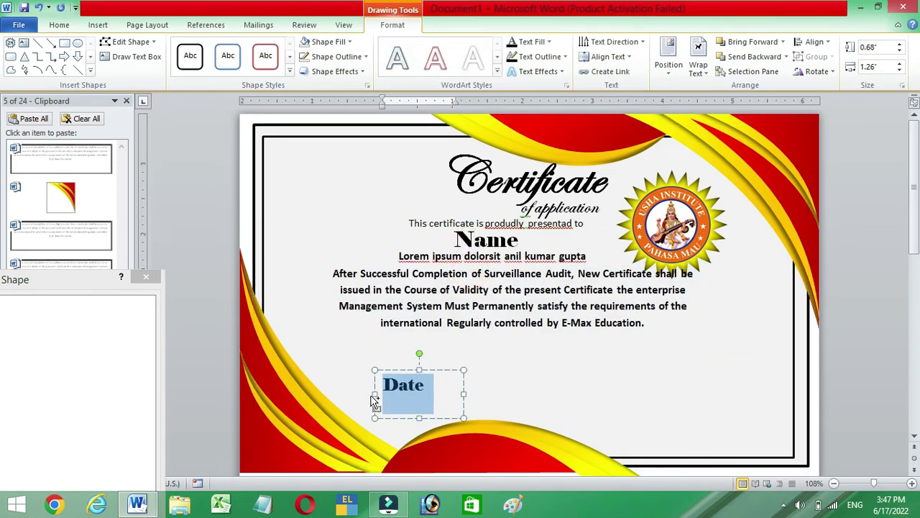
drag(464, 386, 717, 395)
text(Signature)
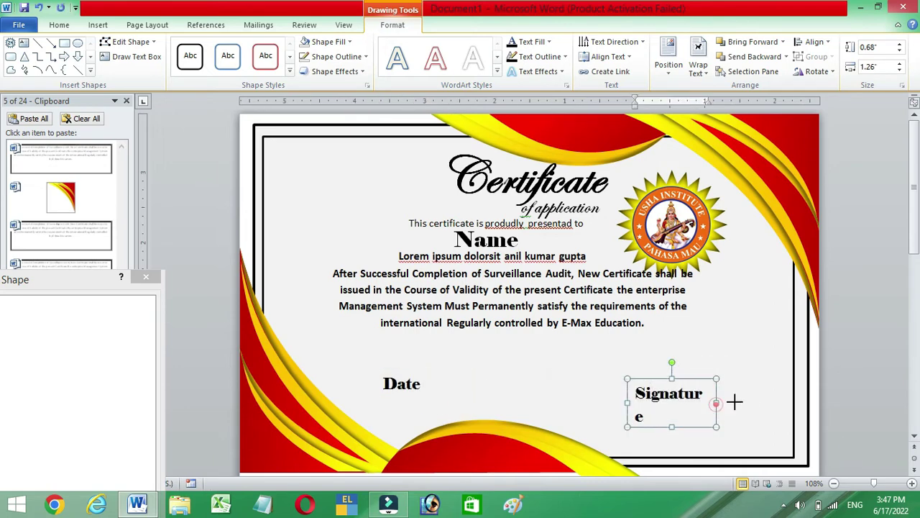
drag(716, 403, 751, 402)
drag(696, 426, 730, 437)
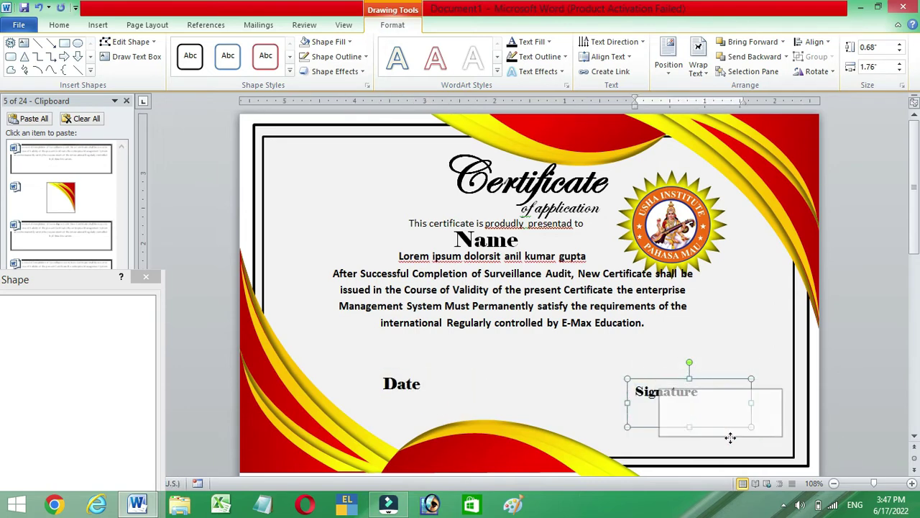
drag(406, 422, 386, 443)
Draw 1½ pt signing lines above Date and Signature.
click(539, 383)
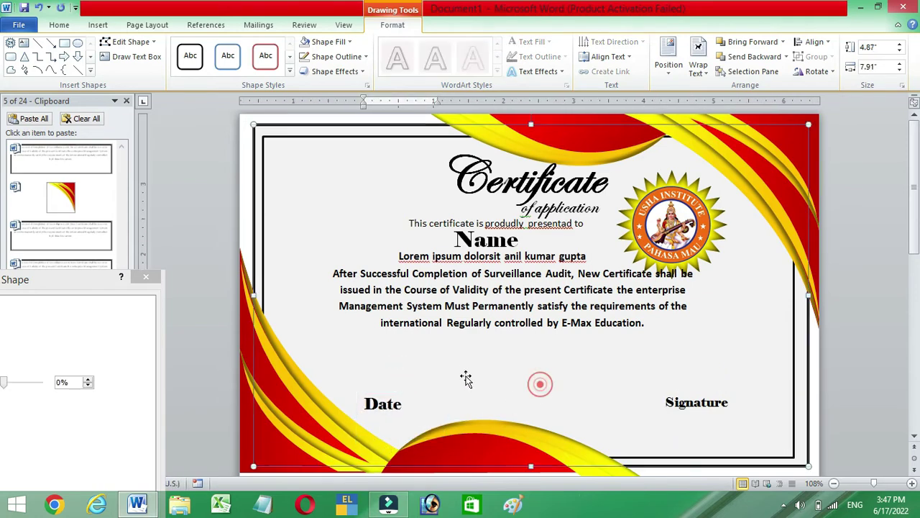
click(59, 24)
click(98, 25)
click(198, 58)
click(234, 100)
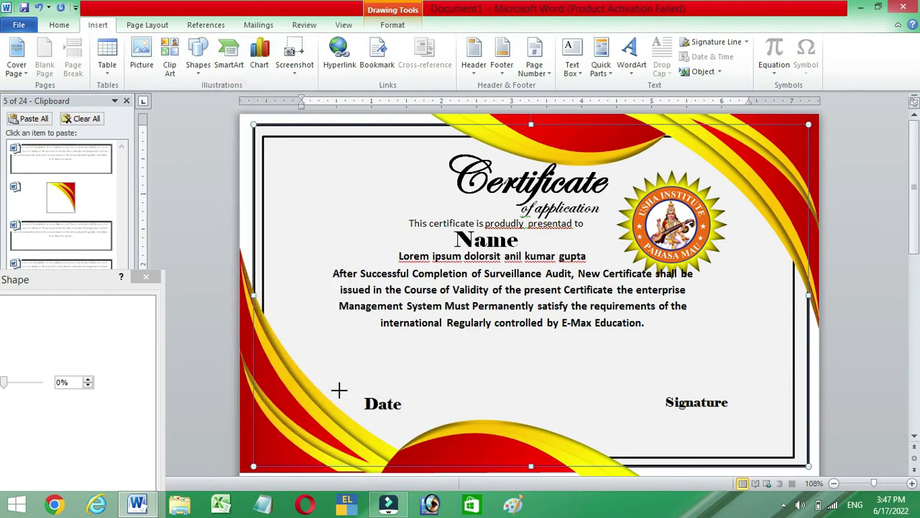
drag(434, 391, 433, 391)
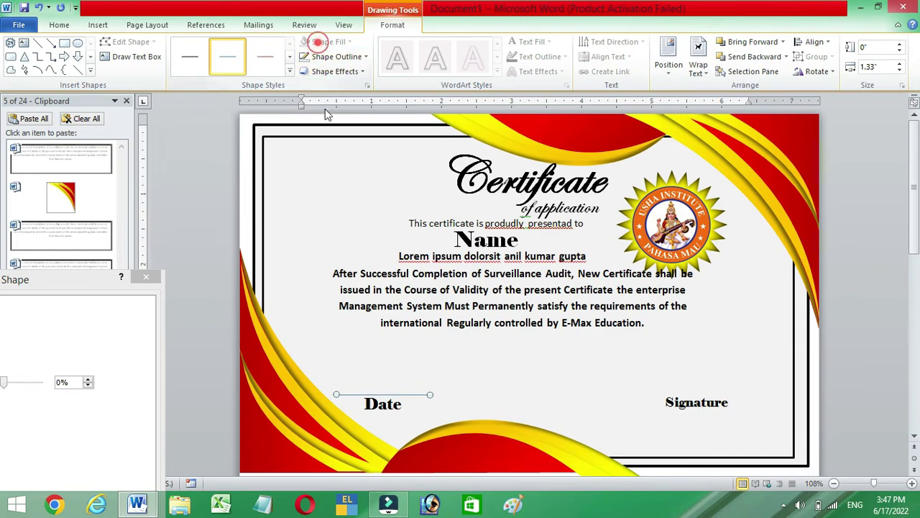
click(331, 57)
click(331, 57)
click(330, 57)
click(333, 200)
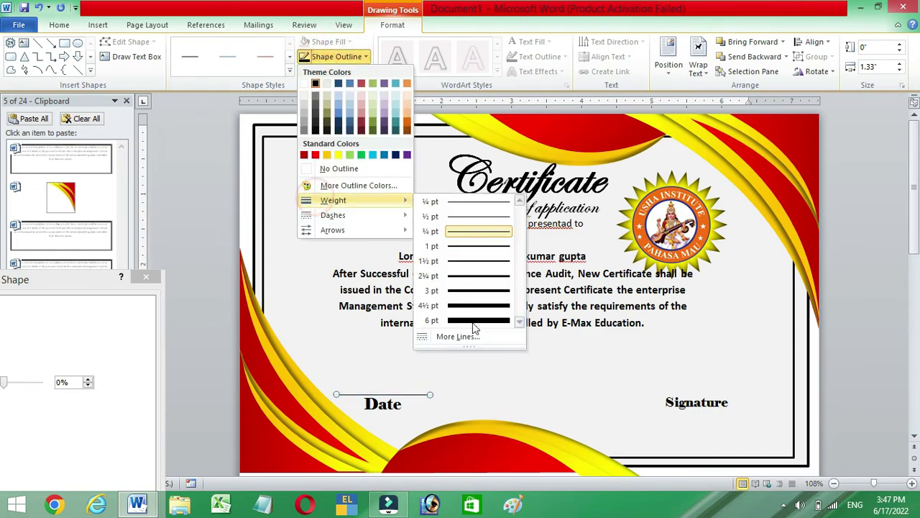
click(464, 261)
drag(658, 376, 718, 392)
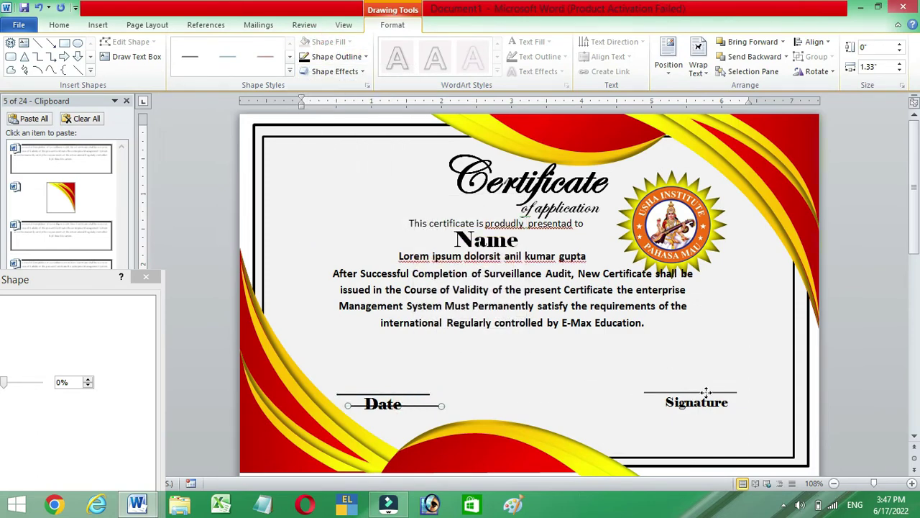
click(735, 391)
Move the audit paragraph, lorem-ipsum line and Name heading down slightly.
click(529, 355)
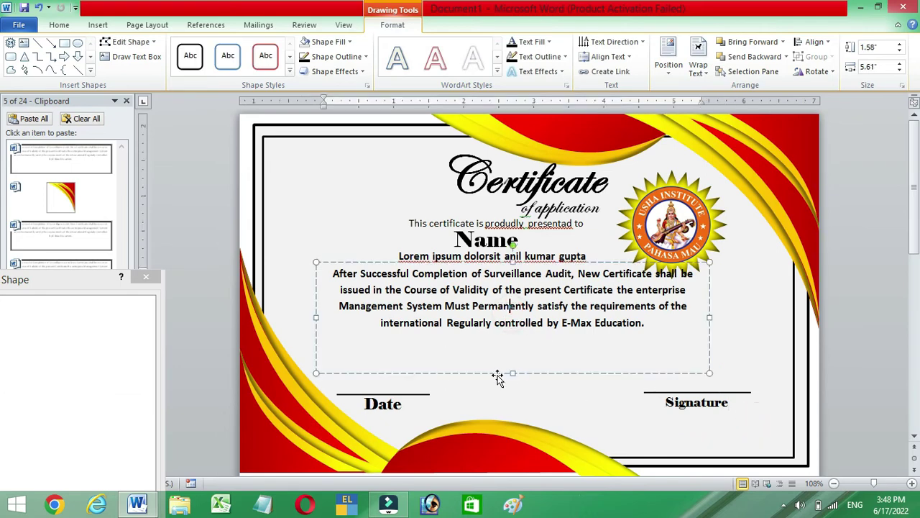
drag(498, 377, 497, 407)
click(484, 293)
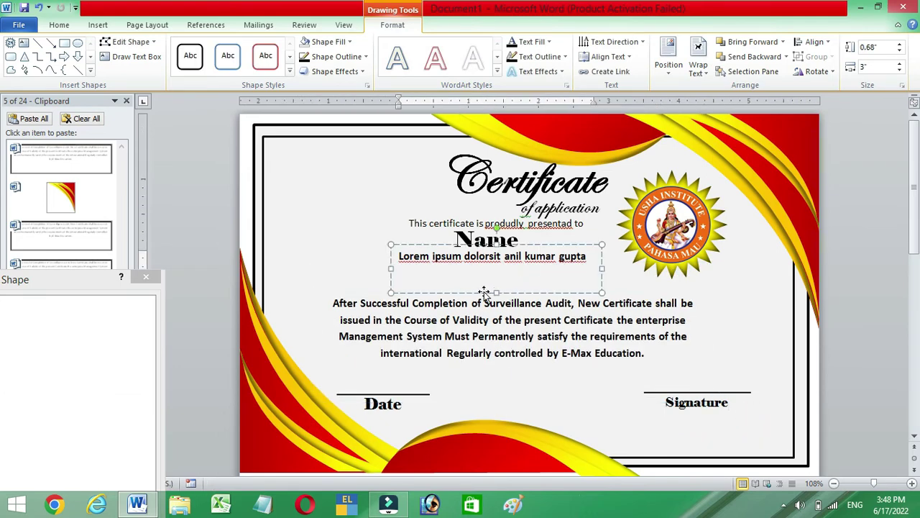
drag(484, 291, 483, 315)
click(475, 230)
drag(475, 230, 471, 247)
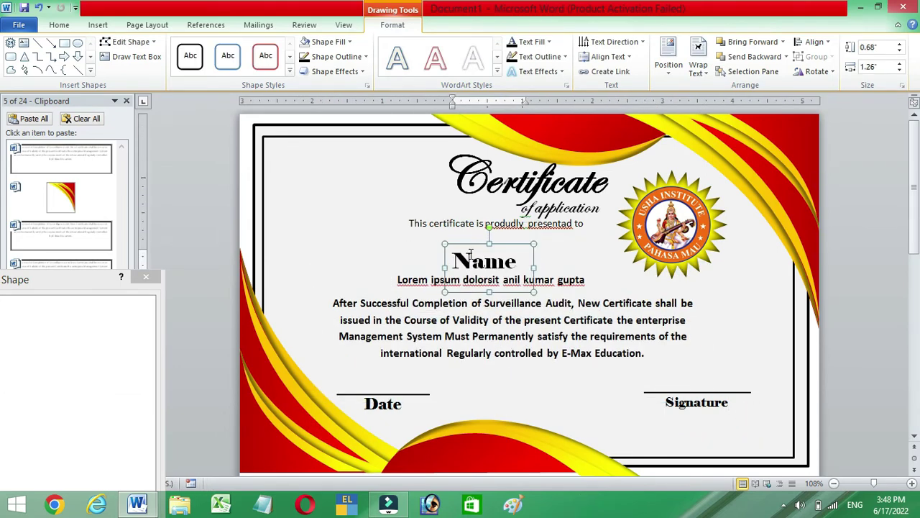
Place a copy of the line between Name and Lorem ipsum and lengthen it rightward.
drag(343, 394, 353, 406)
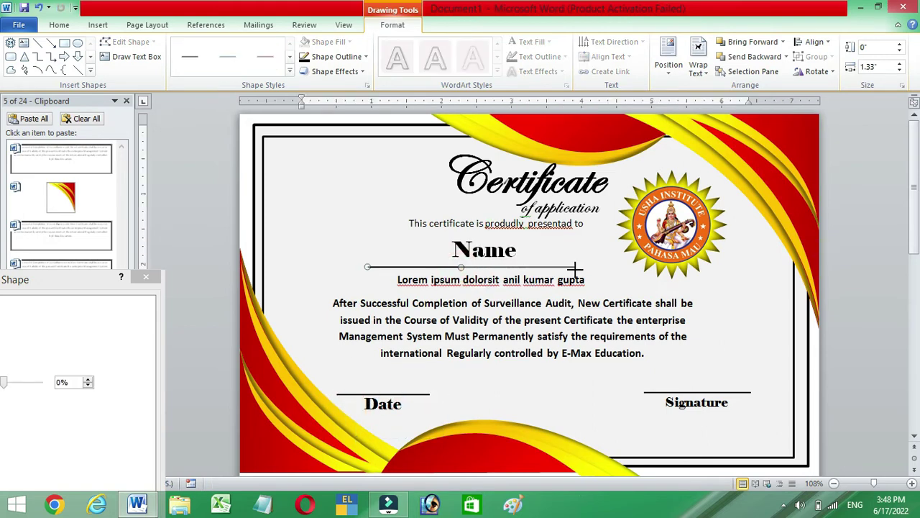
drag(575, 270, 581, 269)
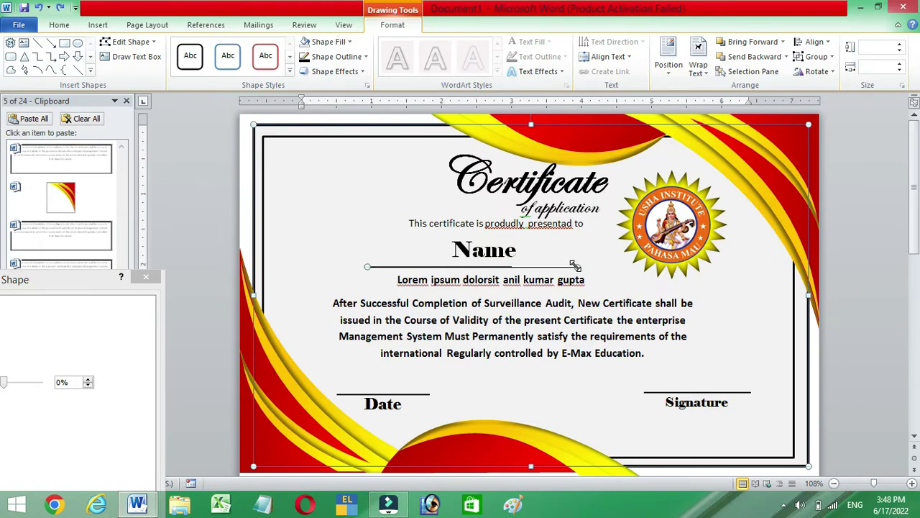
drag(575, 266, 610, 266)
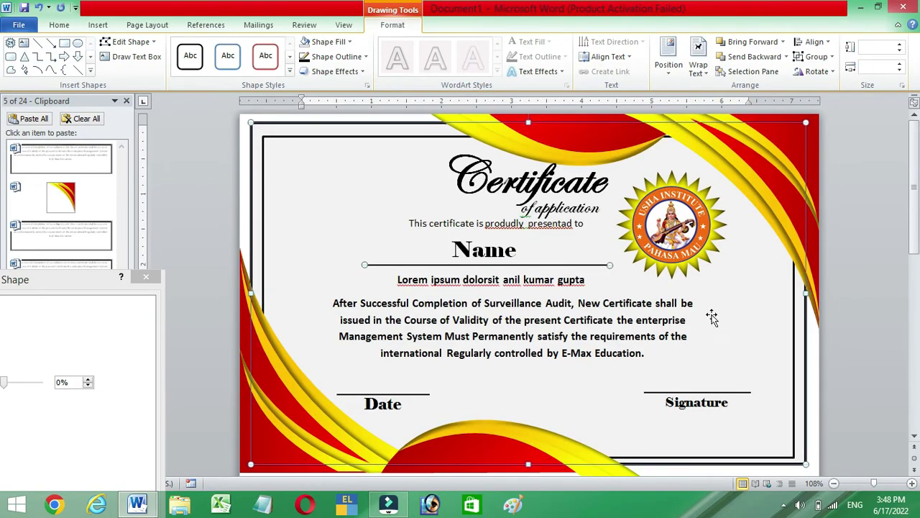
Draw a 16-point sunburst star in the certificate's top-left corner.
click(876, 260)
click(98, 25)
click(198, 54)
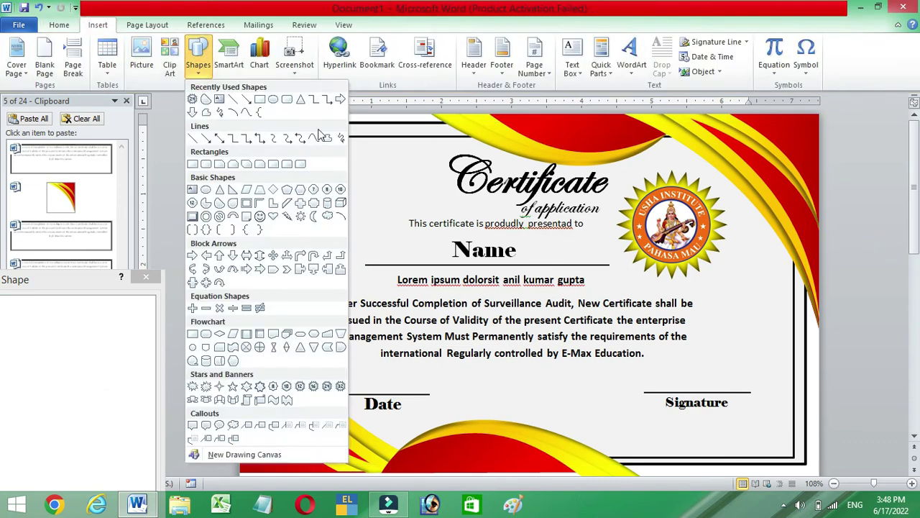
click(299, 386)
mouse_move(280, 167)
mouse_down()
mouse_move(372, 254)
mouse_move(338, 214)
mouse_up()
Give the star a radial gradient fill and brighten it by shifting a gradient stop.
click(126, 101)
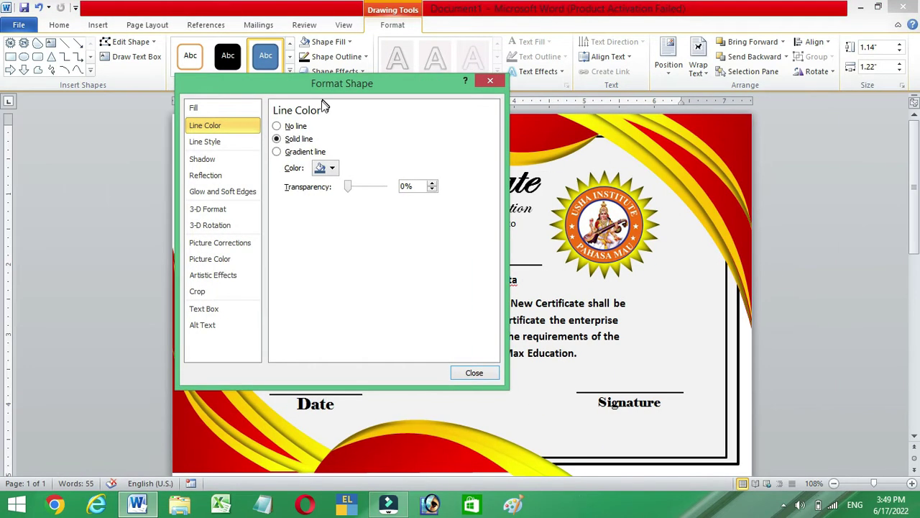
click(203, 105)
click(276, 151)
drag(345, 76, 592, 62)
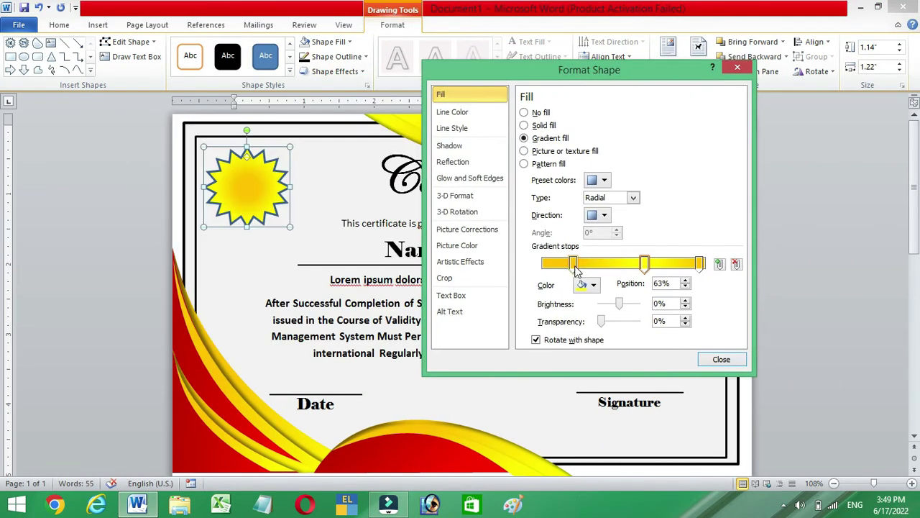
drag(641, 266, 614, 265)
click(441, 112)
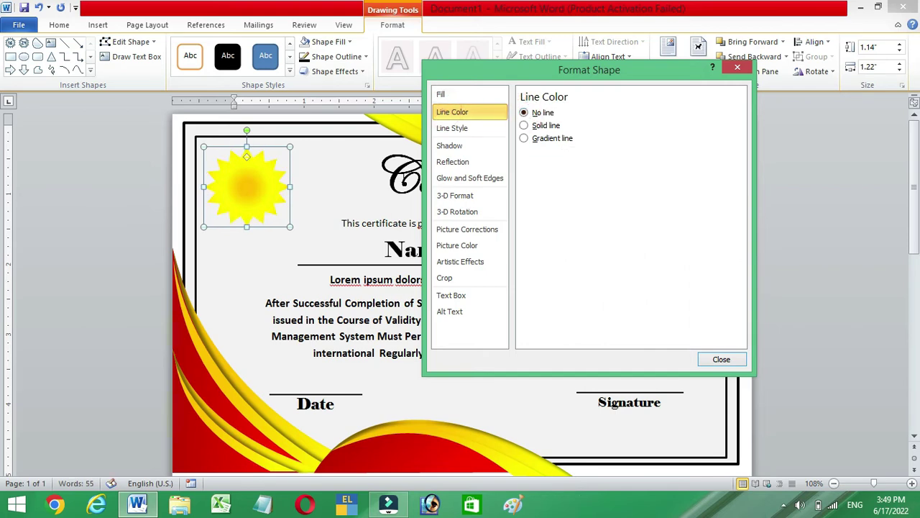
click(441, 94)
Keep the star's centre yellow and make its outer gradient stop red.
click(594, 286)
click(591, 381)
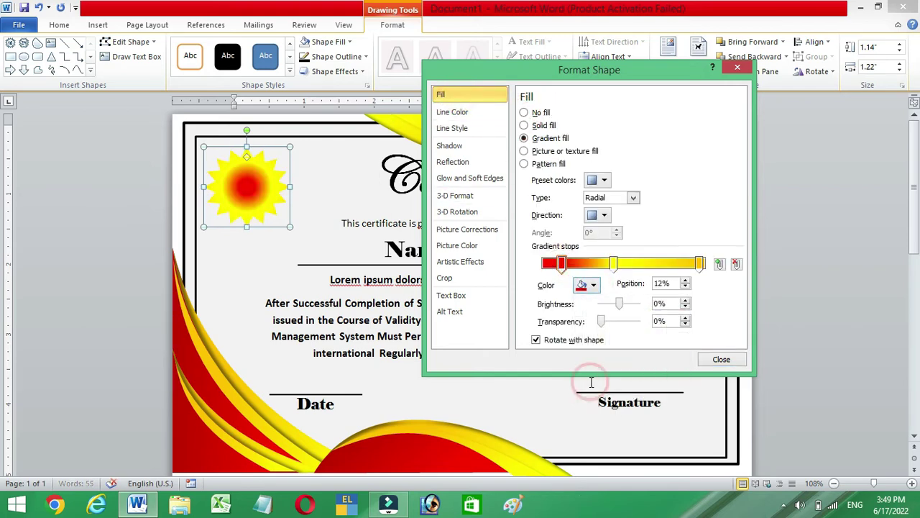
click(305, 199)
key(ctrl+z)
click(700, 265)
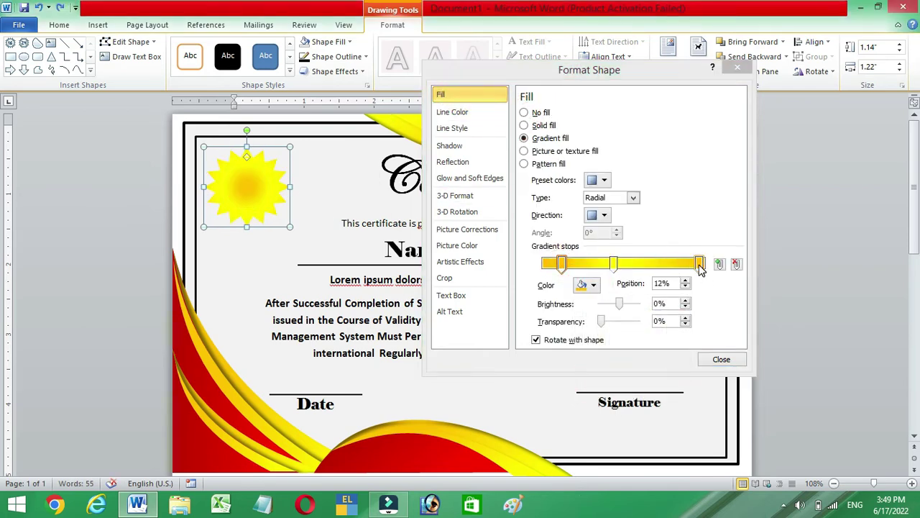
click(594, 285)
click(591, 382)
click(617, 265)
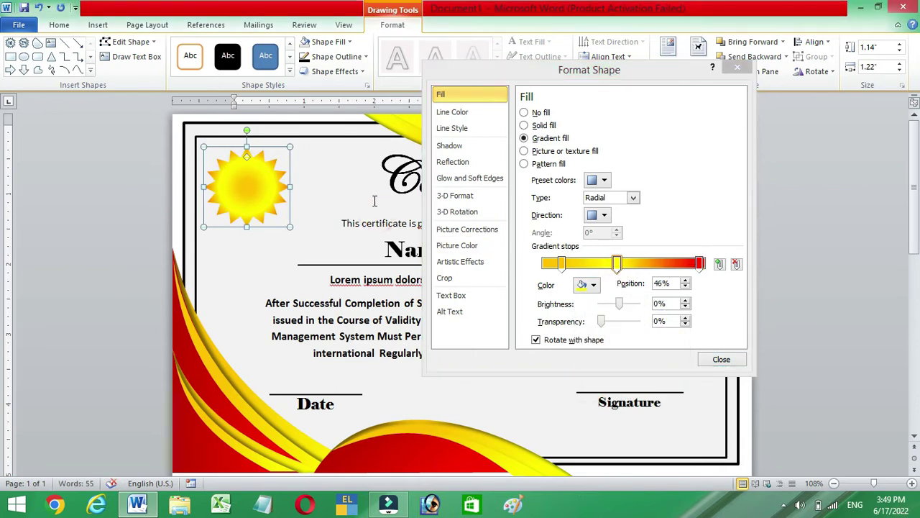
click(98, 24)
click(198, 58)
Draw a freeform ribbon outline hanging below the sun.
click(137, 175)
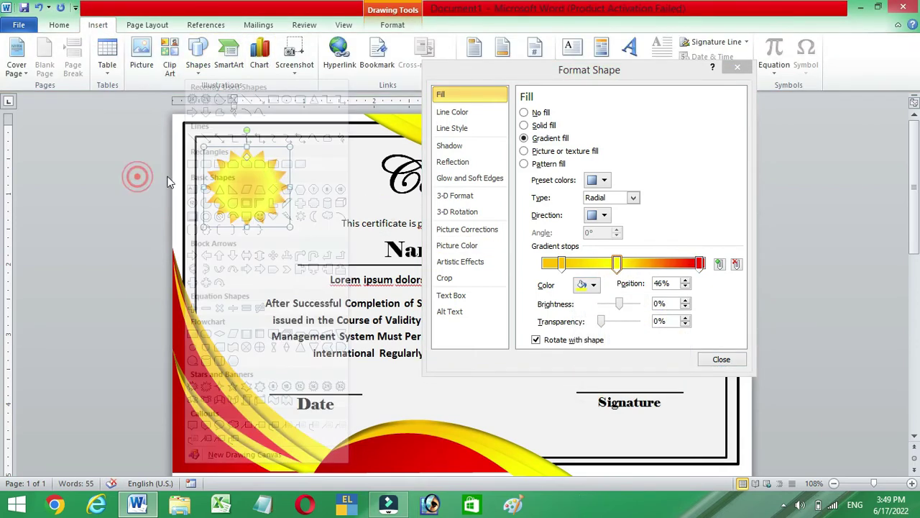
click(339, 175)
click(198, 56)
click(334, 141)
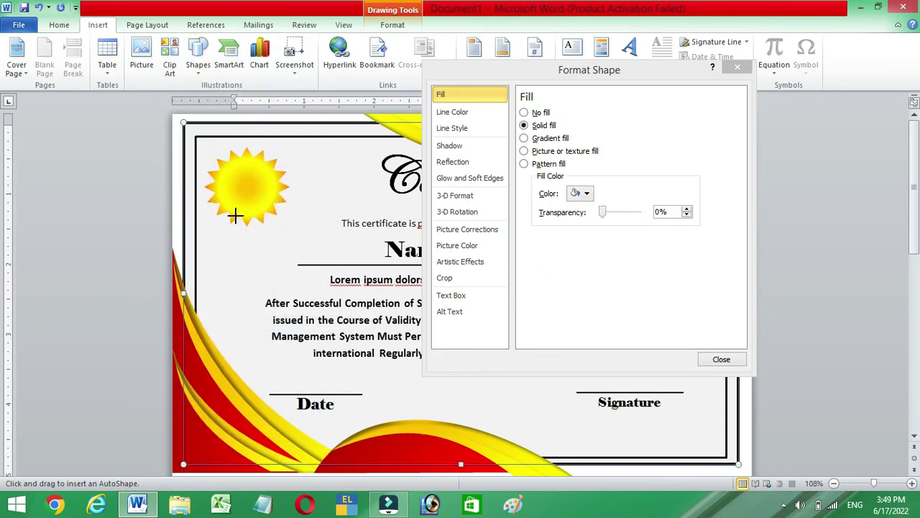
drag(235, 213, 208, 282)
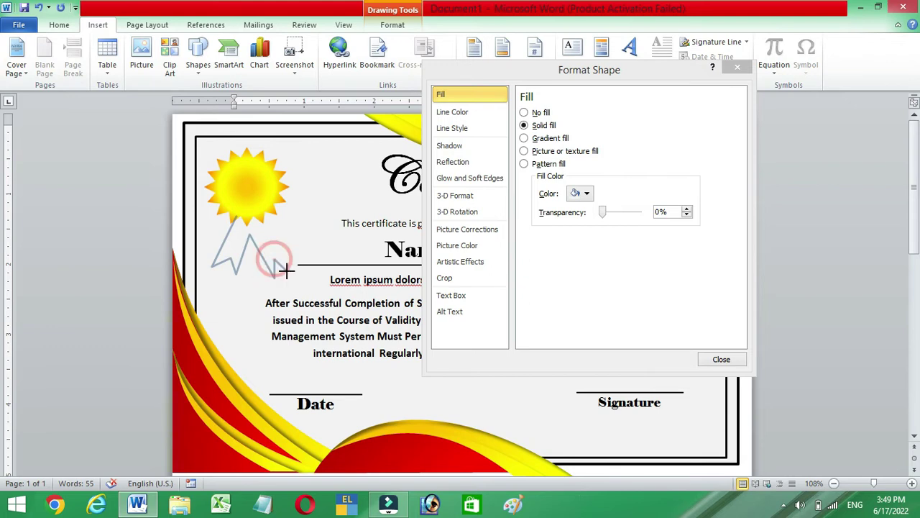
click(236, 215)
Fill the ribbon with a diagonal yellow-to-red linear gradient, adjusting its stops and direction.
click(524, 138)
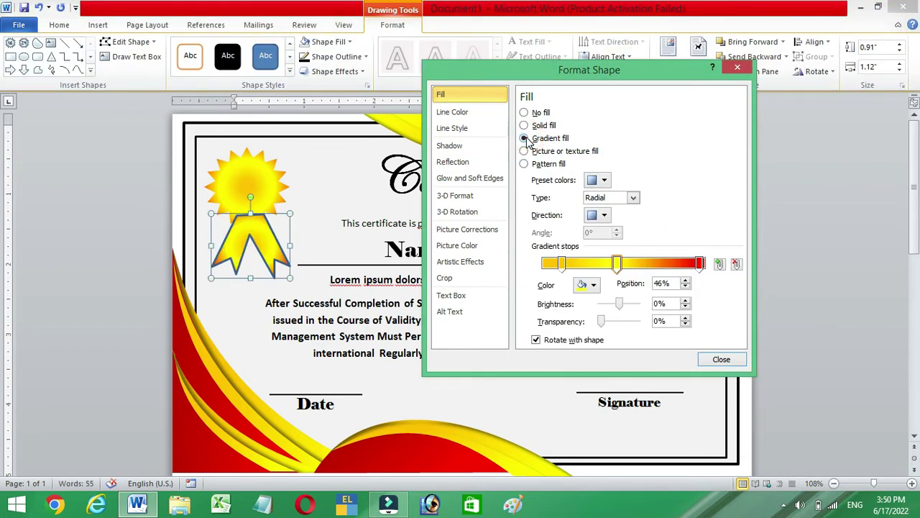
click(349, 41)
mouse_move(329, 199)
click(433, 269)
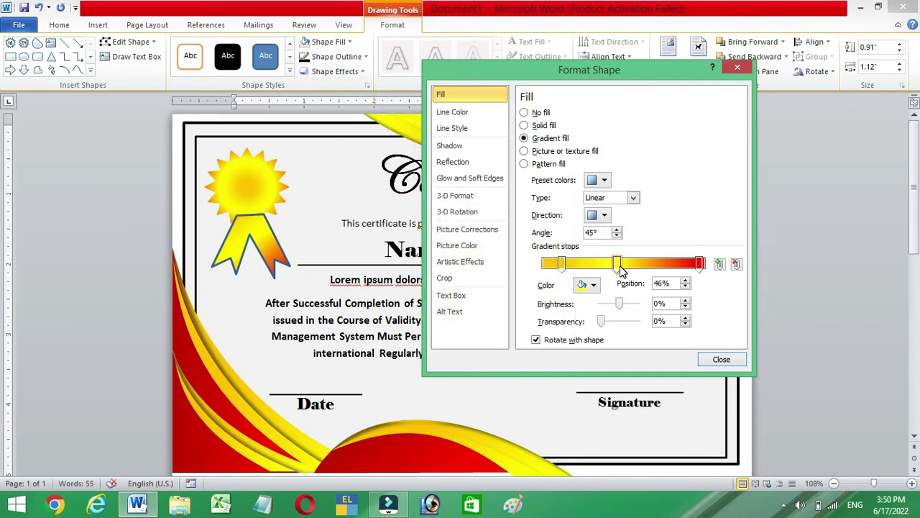
click(561, 263)
click(736, 264)
drag(616, 264, 543, 263)
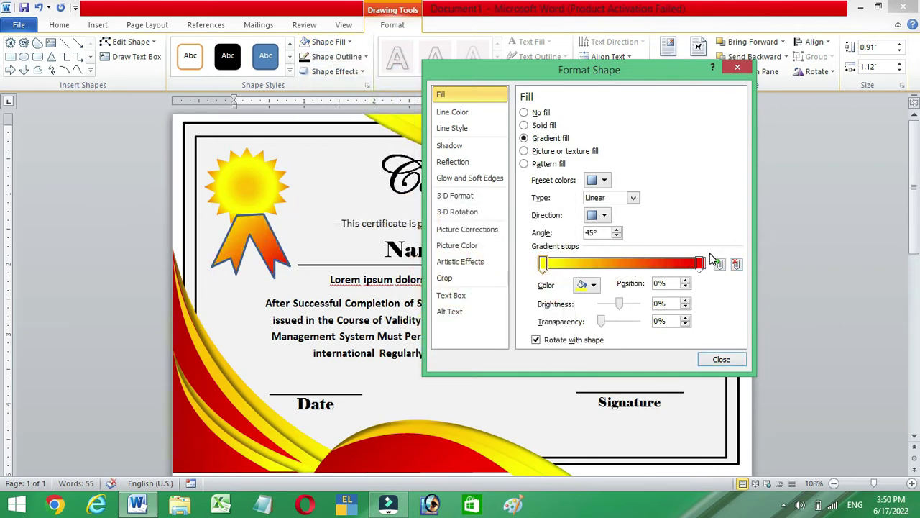
click(676, 264)
drag(678, 263, 542, 263)
click(604, 215)
click(627, 240)
click(735, 263)
Remove the ribbon's outline and send it behind other content.
click(452, 112)
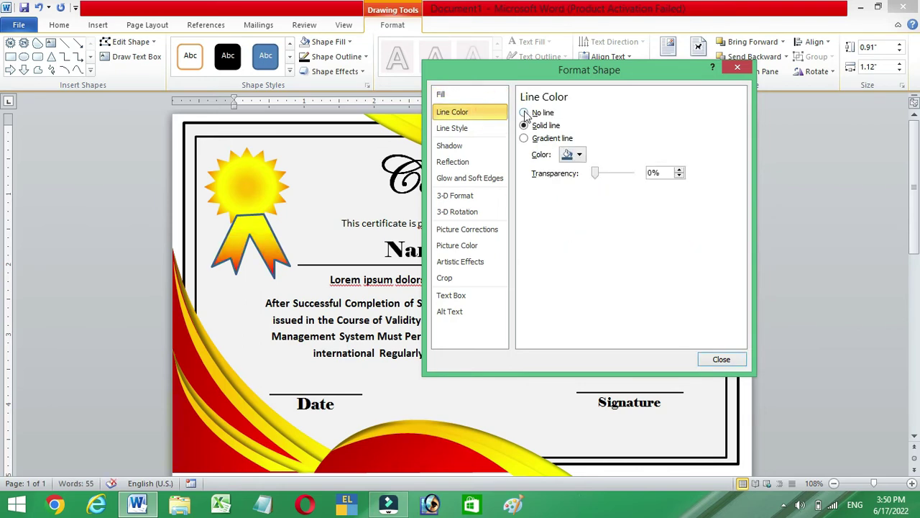
click(525, 113)
drag(588, 70, 600, 130)
click(791, 56)
click(752, 87)
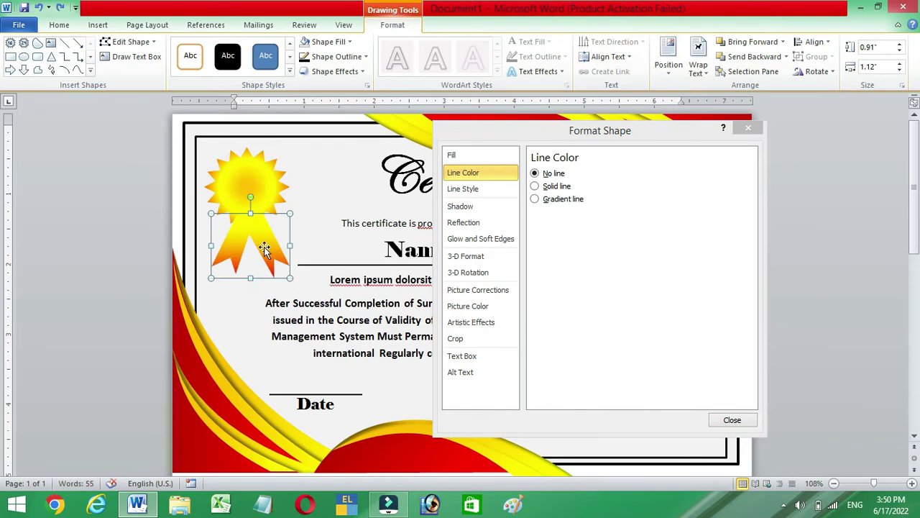
Position the ribbon under the sun and cut-paste the sun to bring it in front.
drag(281, 235, 276, 235)
click(242, 195)
key(ctrl+x)
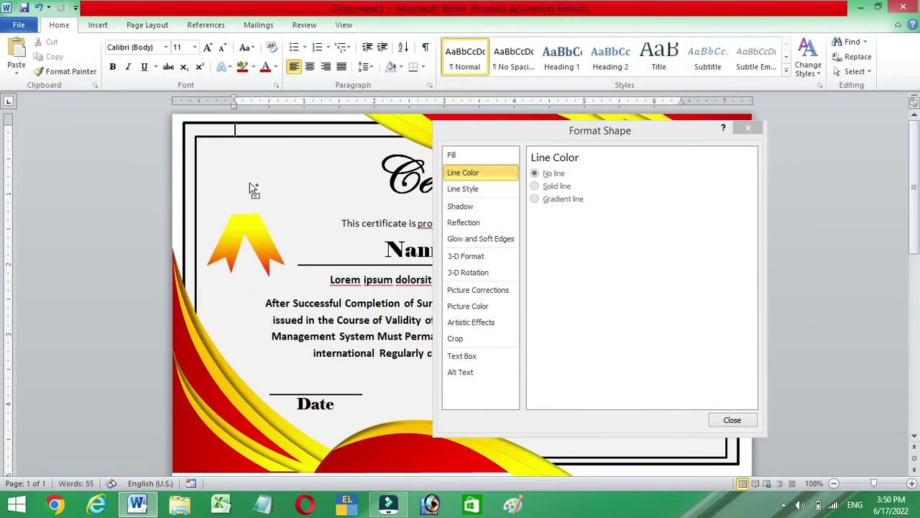
key(ctrl+v)
click(329, 179)
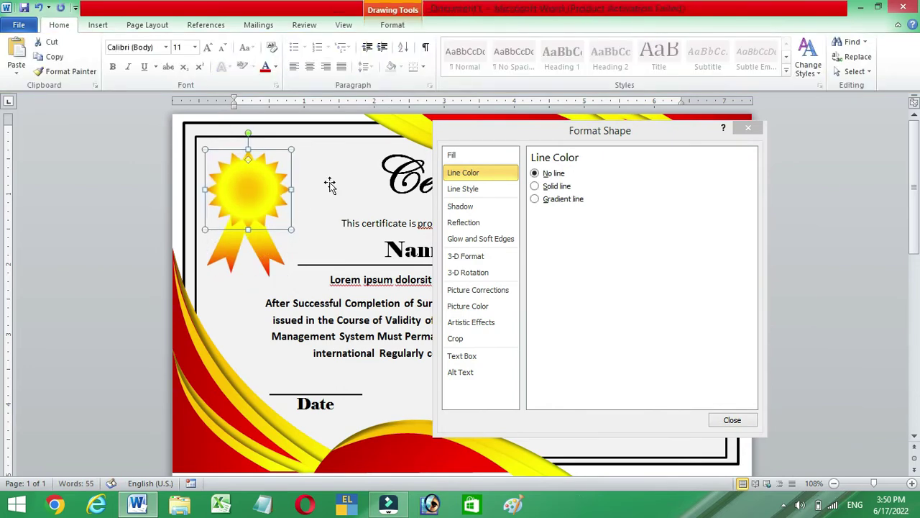
drag(649, 138, 916, 186)
click(658, 309)
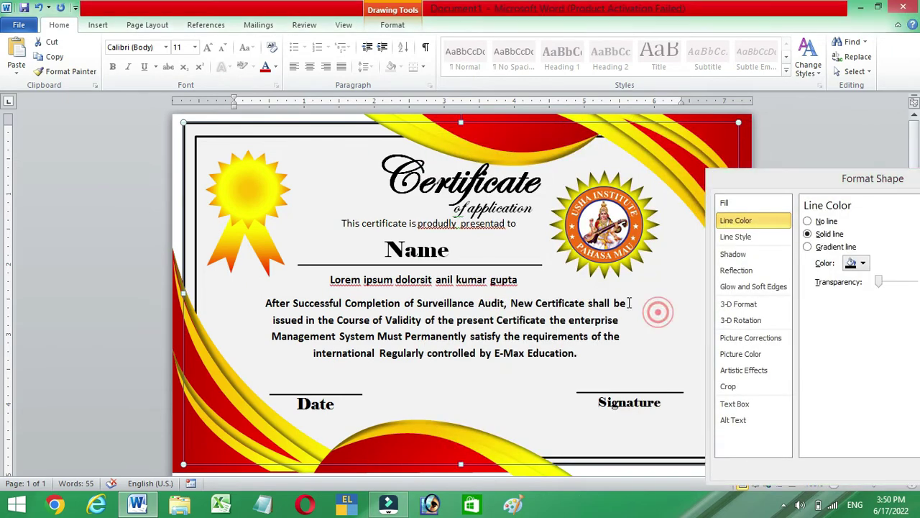
scroll(658, 308, down, 5)
click(98, 25)
click(198, 64)
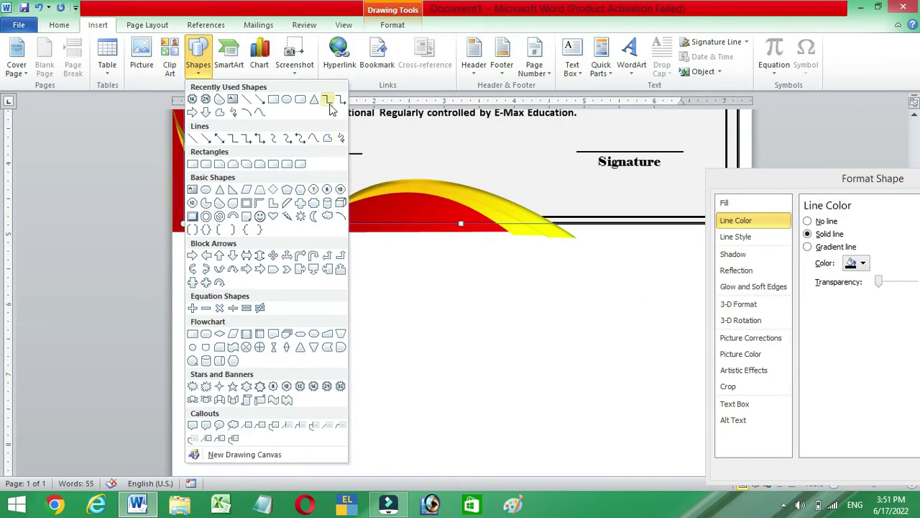
Draw an L-shaped freeform below the certificate, then rotate it and move it left.
click(315, 139)
click(403, 318)
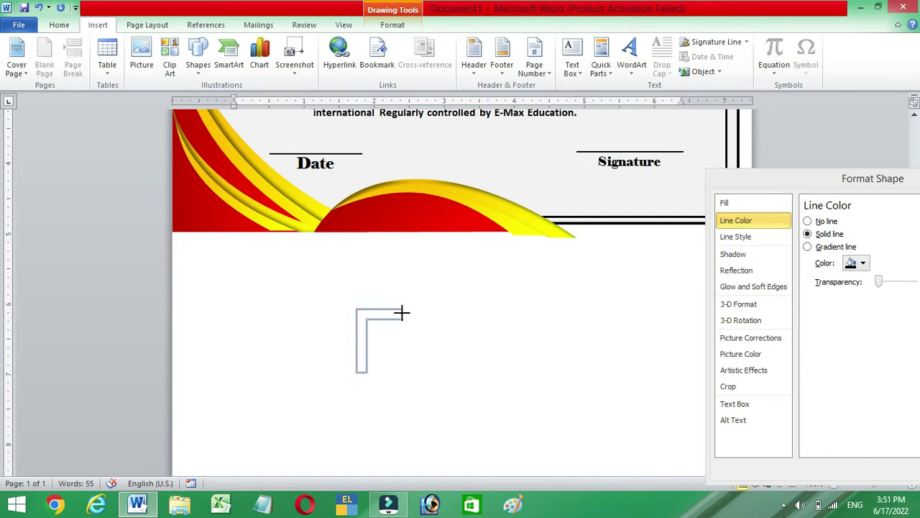
drag(402, 312, 425, 340)
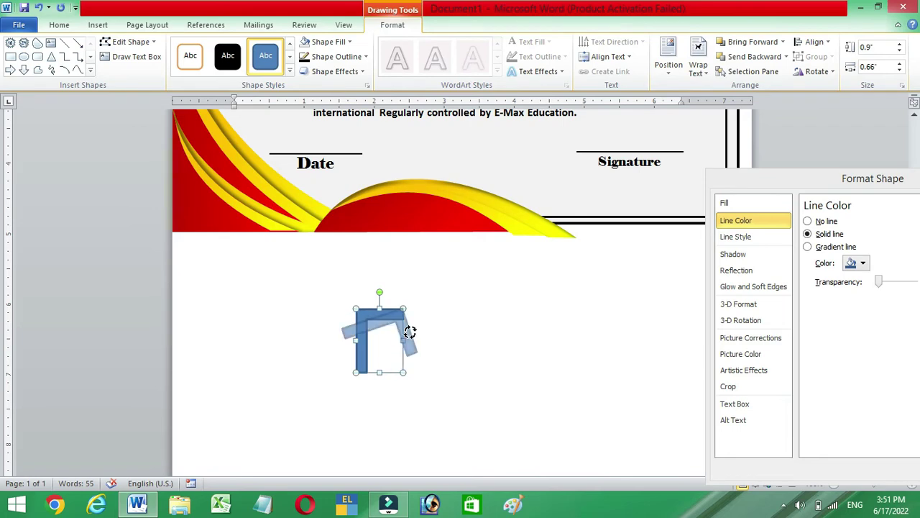
drag(348, 336, 285, 336)
Edit the shape's points, deleting two corners and curving it into a hook-shaped band.
right_click(329, 317)
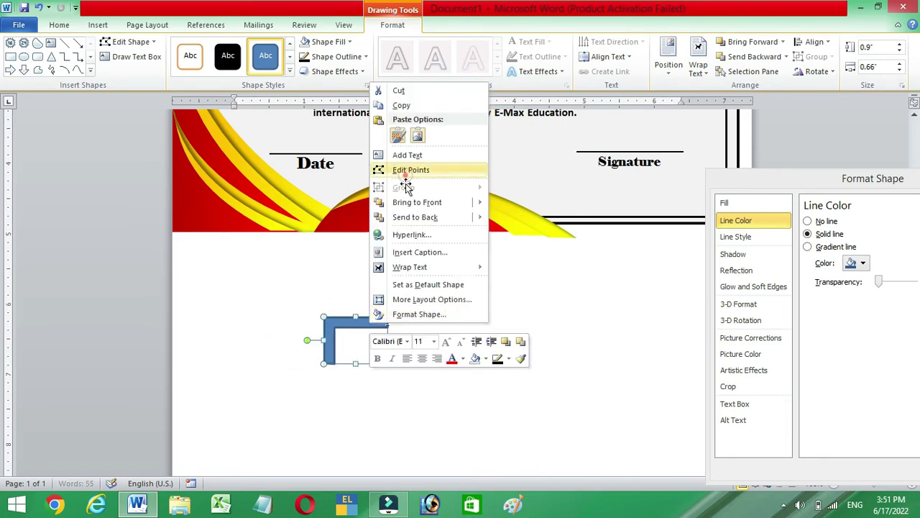
click(405, 172)
right_click(334, 321)
click(379, 344)
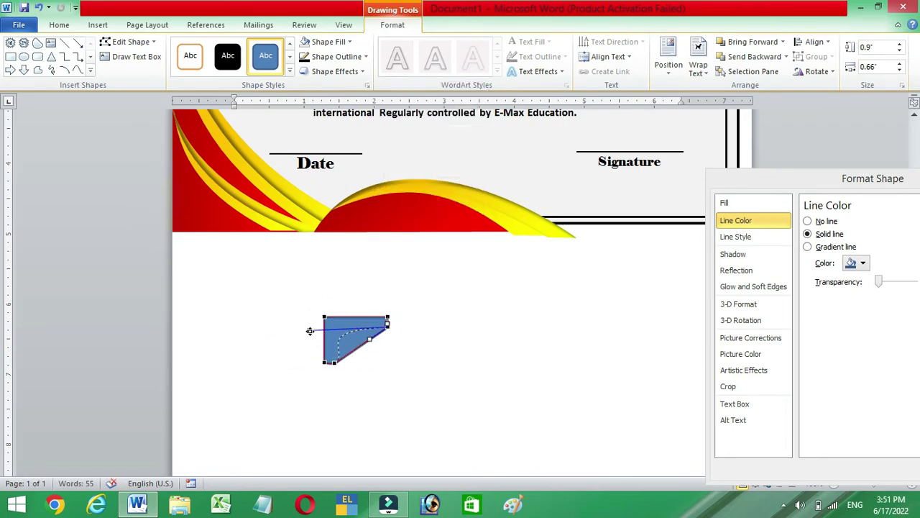
drag(310, 330, 311, 322)
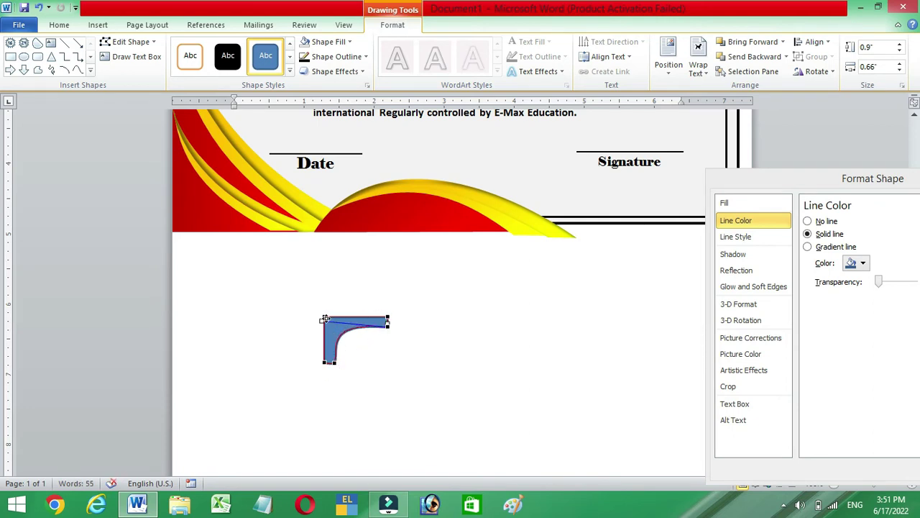
right_click(325, 319)
click(345, 338)
drag(317, 317, 315, 317)
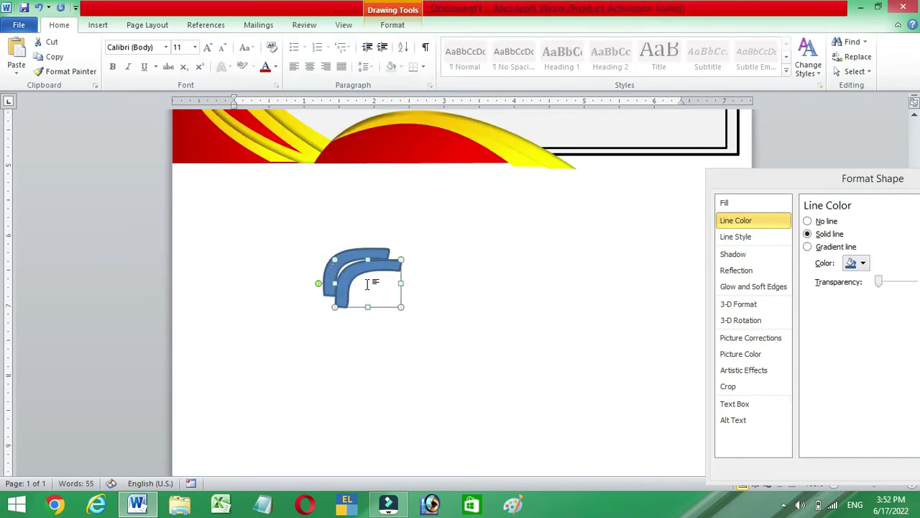
drag(319, 283, 397, 285)
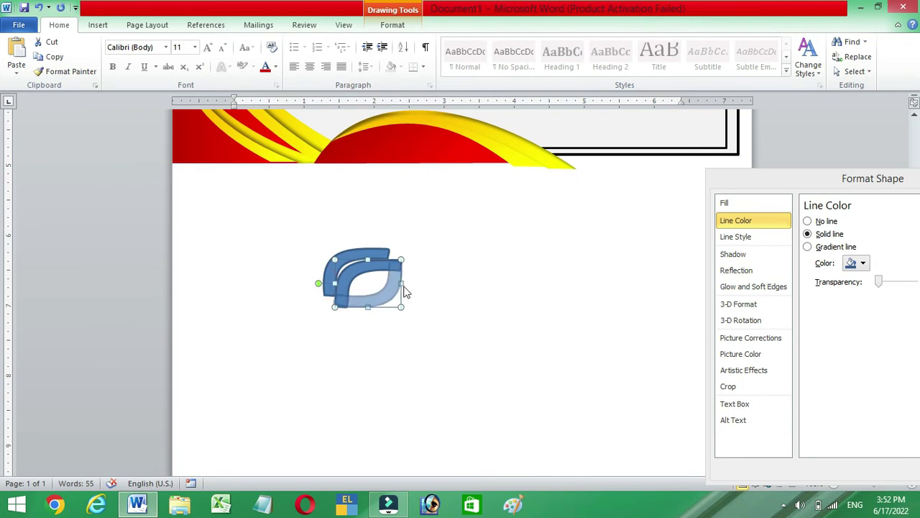
Fill the swoosh piece dark red and remove its outline.
key(ctrl+z)
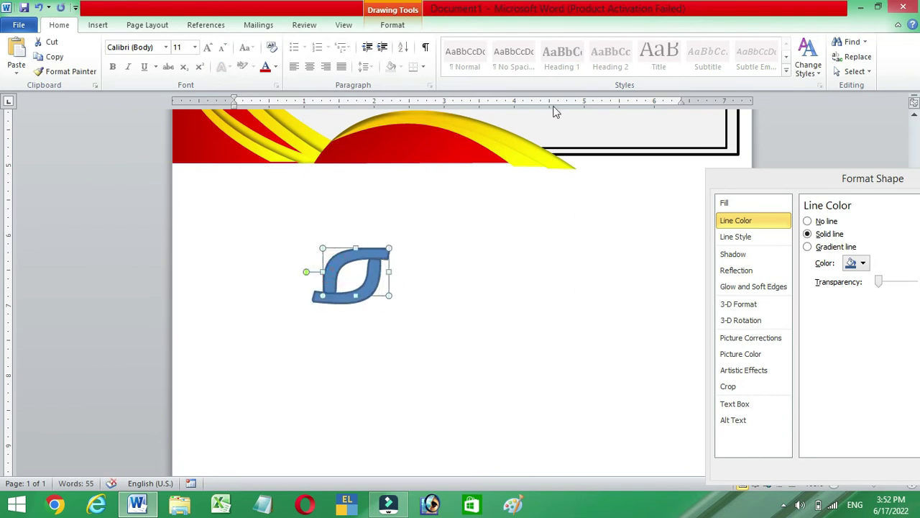
click(393, 24)
click(328, 41)
click(304, 140)
click(336, 56)
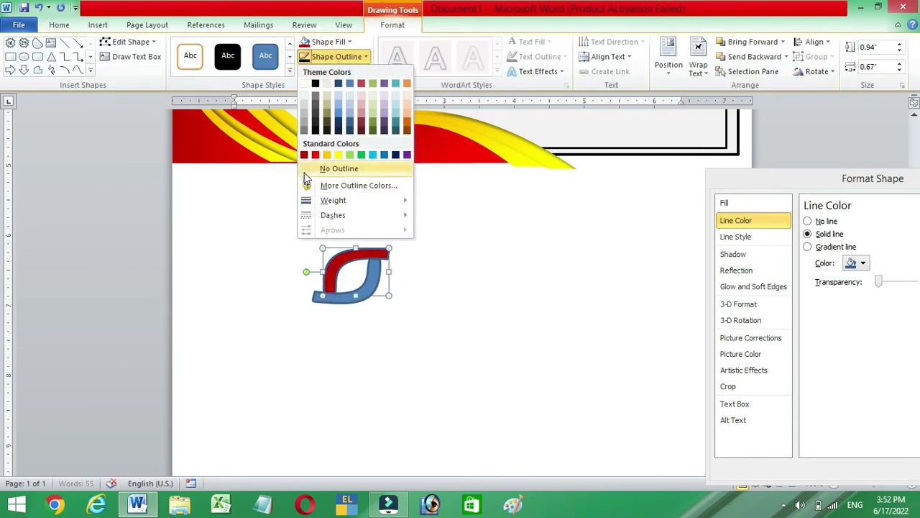
click(331, 168)
Group the two swoosh pieces and shrink the logo onto the top-left sun badge.
click(349, 298)
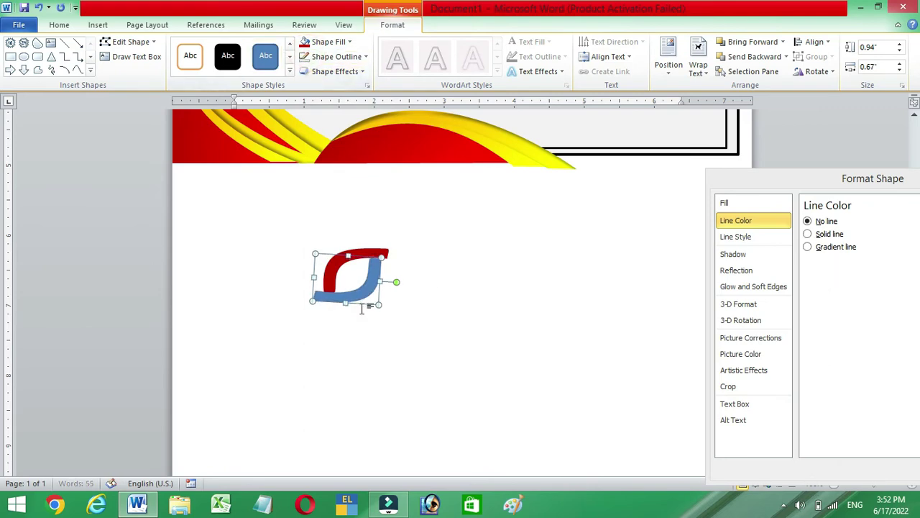
click(816, 57)
click(827, 75)
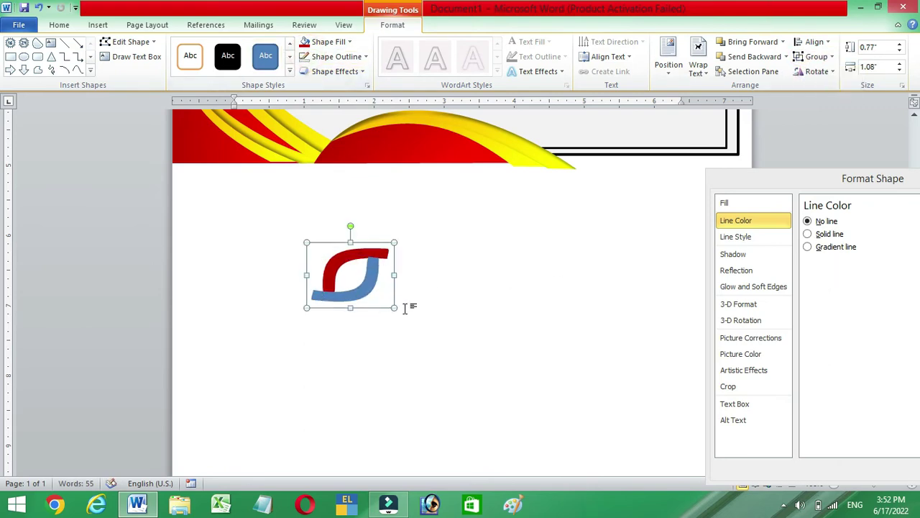
scroll(341, 220, up, 5)
mouse_move(344, 440)
mouse_down()
mouse_move(344, 307)
mouse_move(292, 178)
mouse_move(274, 168)
mouse_up()
drag(278, 131, 267, 141)
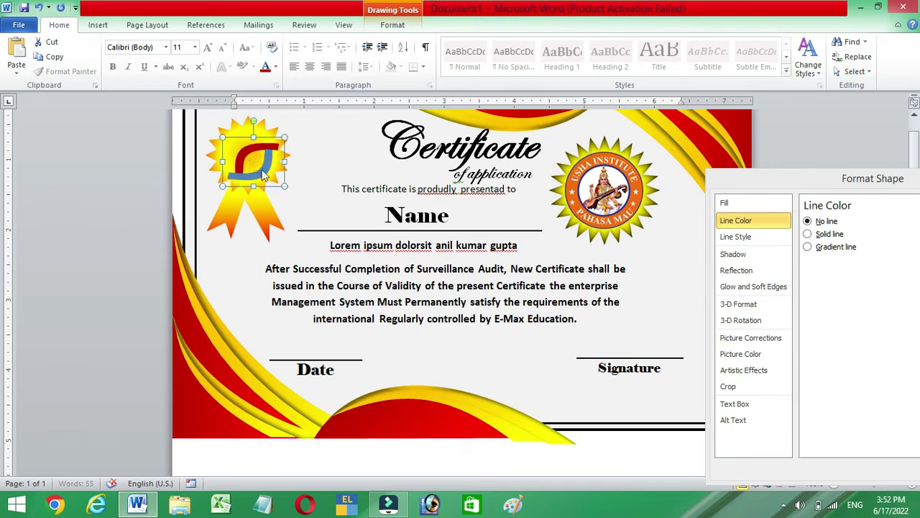
click(247, 162)
click(256, 171)
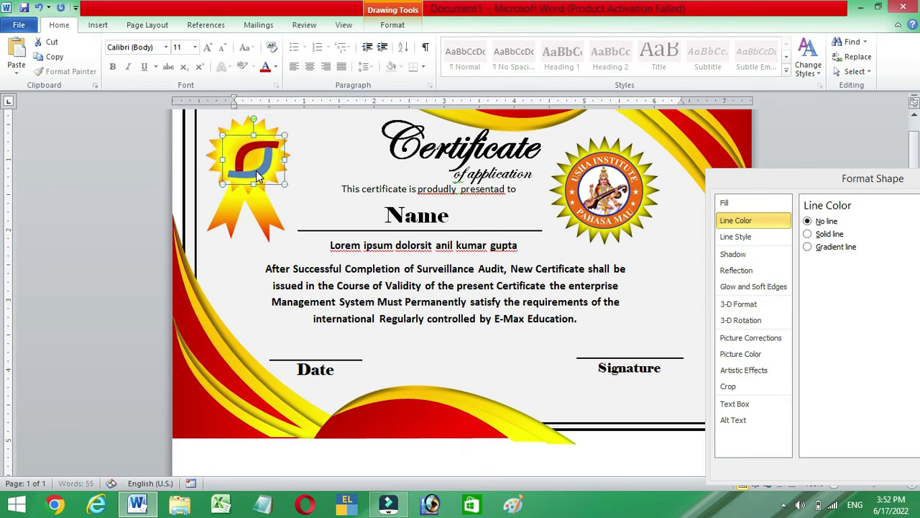
Insert WordArt lettering reading 'CSC' and move it toward the page centre.
click(327, 175)
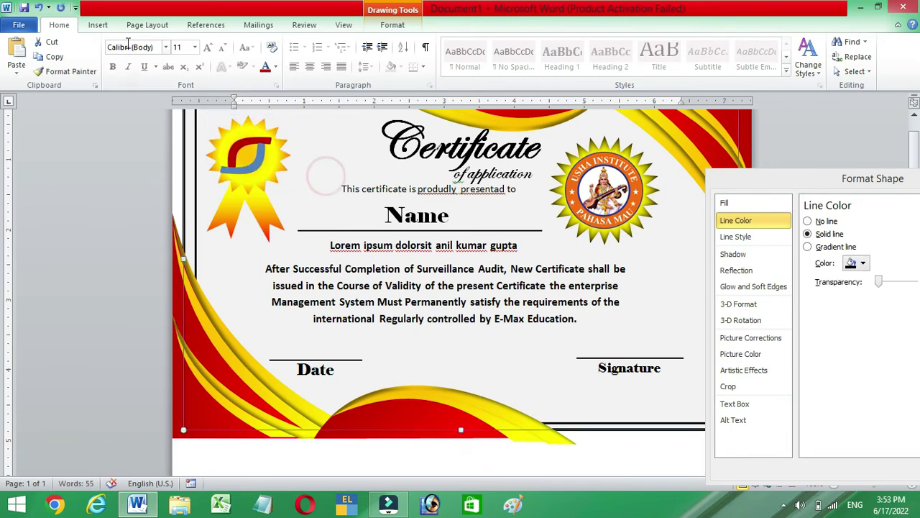
click(98, 24)
click(632, 58)
click(708, 176)
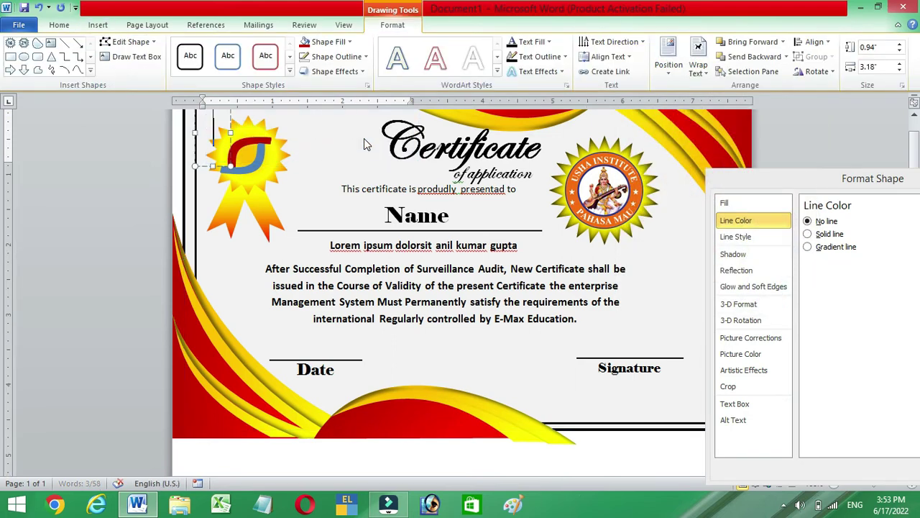
text(CSC)
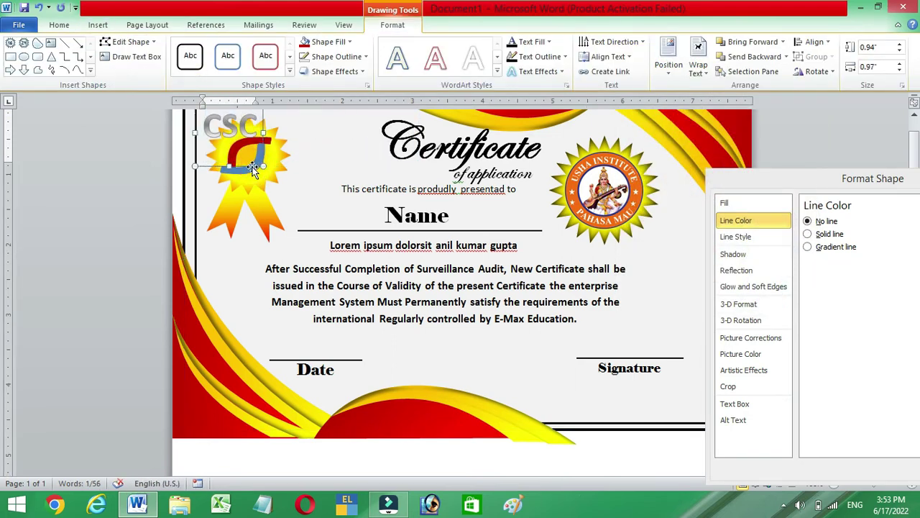
drag(258, 149, 424, 181)
Set the CSC lettering to Arial Black and place it beside the award badge.
click(59, 25)
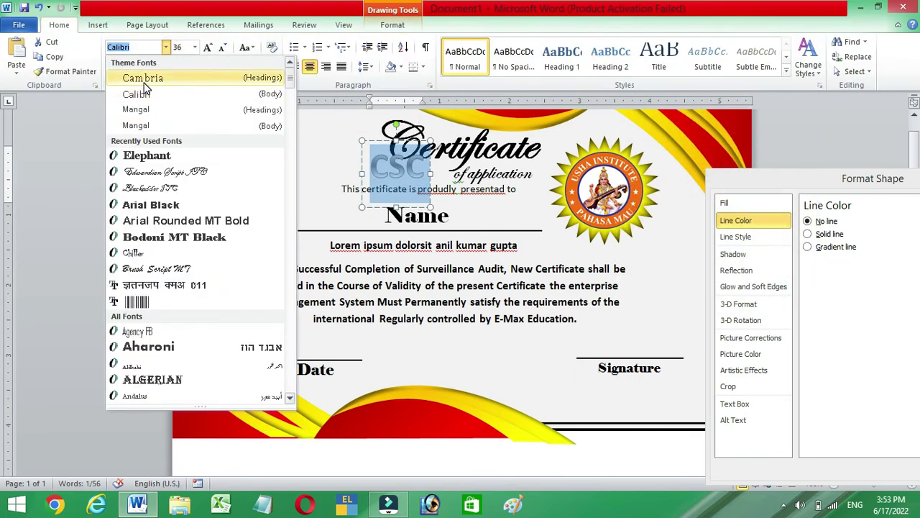
click(166, 47)
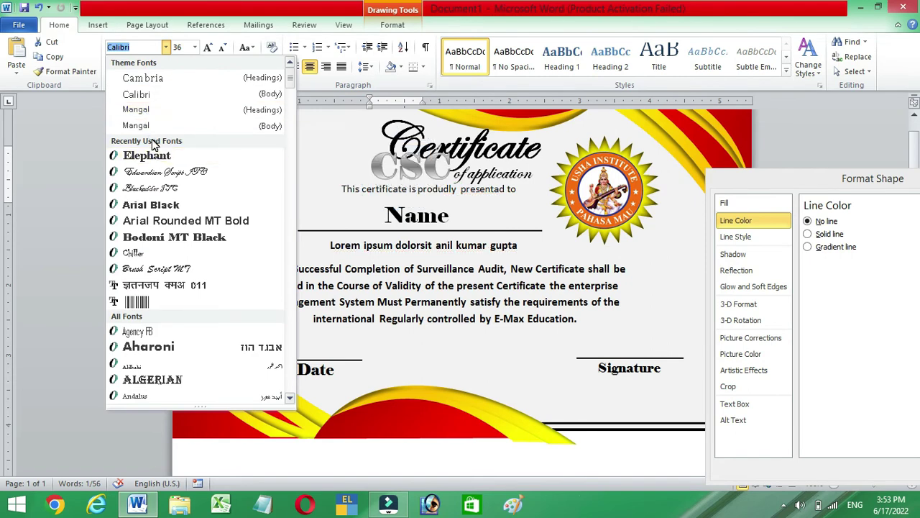
click(151, 204)
drag(290, 152, 379, 136)
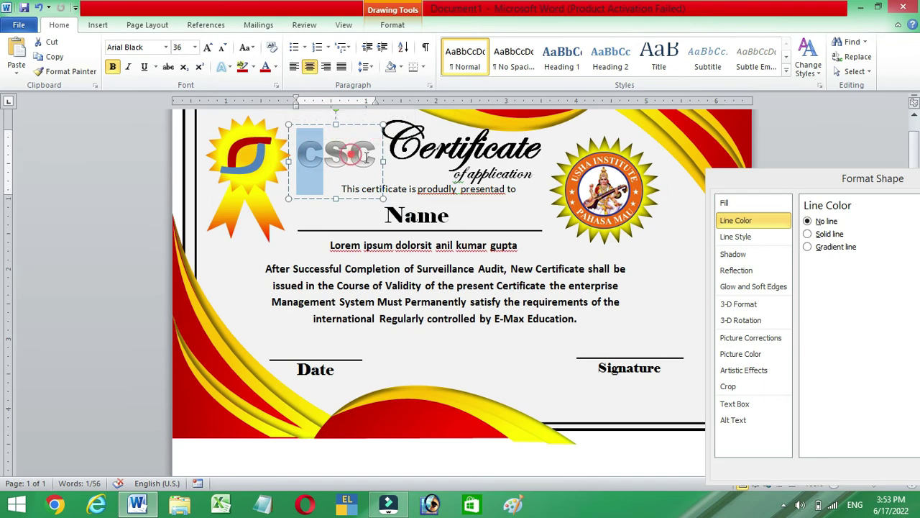
Colour the C's blue and the middle S tan, then shorten the text box.
click(392, 24)
click(548, 41)
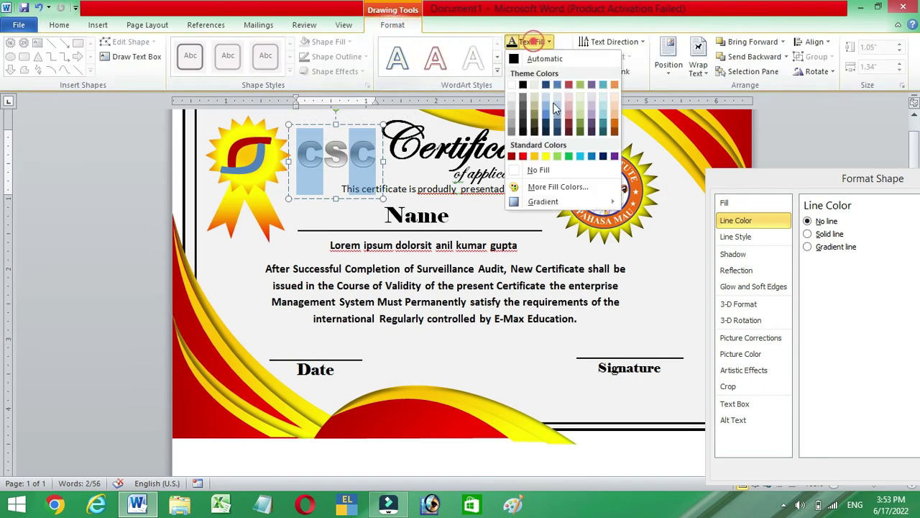
click(592, 154)
click(339, 154)
click(548, 41)
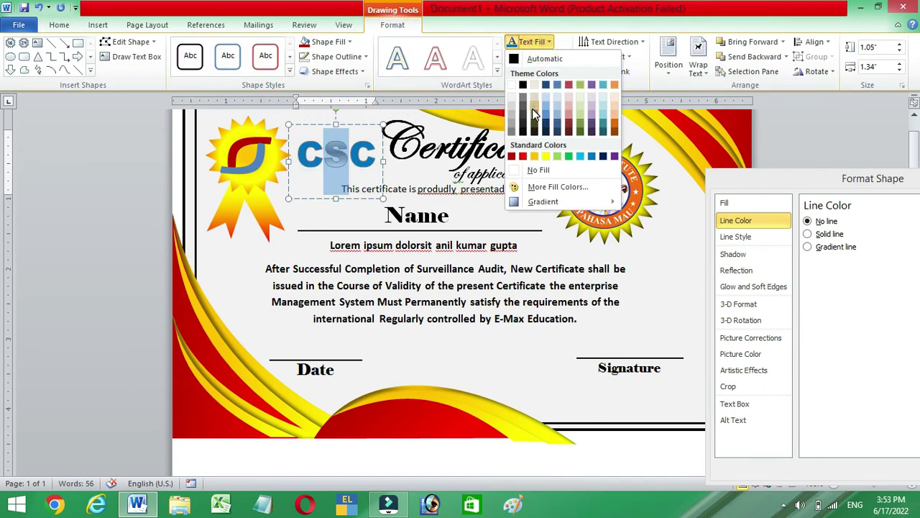
click(532, 108)
drag(336, 198, 335, 175)
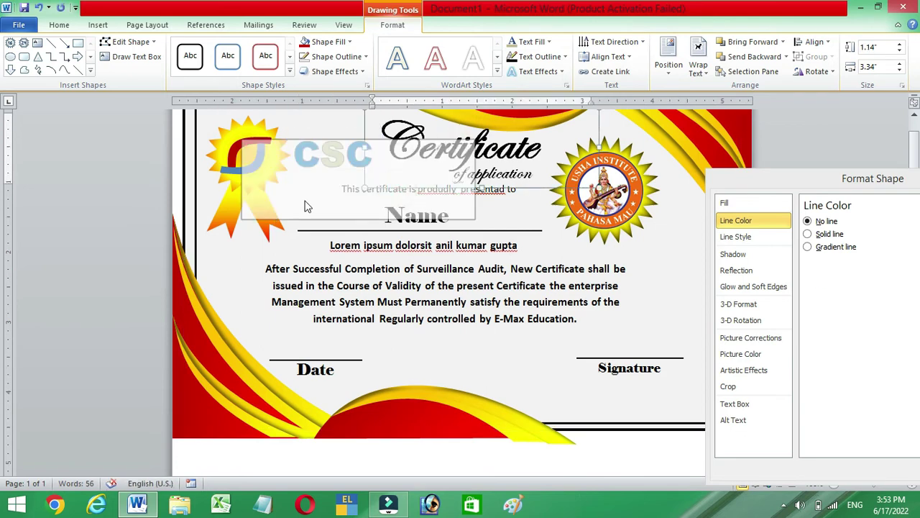
Copy the script Certificate lettering, retype it as 'Common service center', and fit it under CSC.
drag(376, 192, 159, 216)
text(Comma)
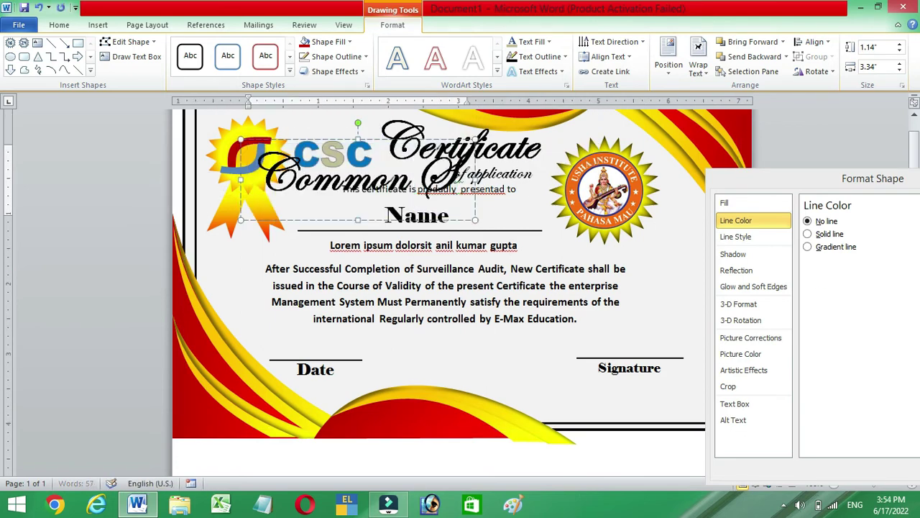
key(BackSpace)
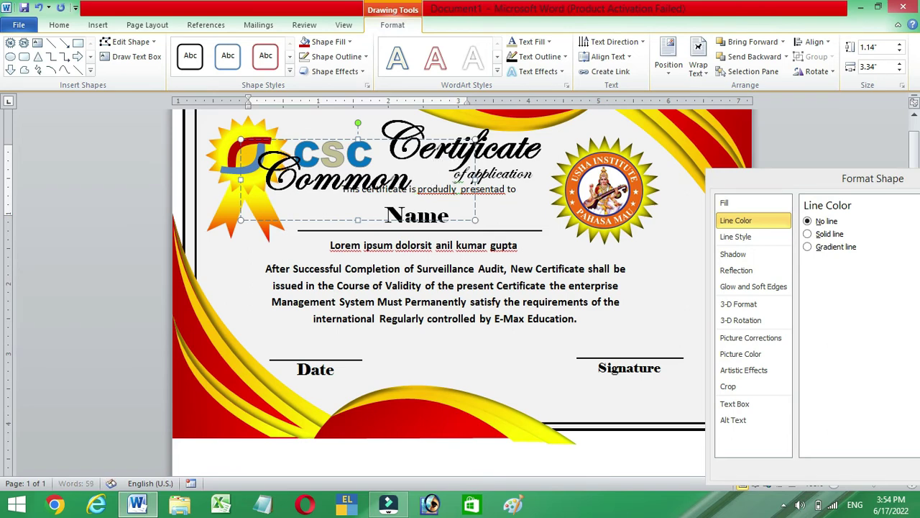
key(ctrl+z)
key(ctrl+z)
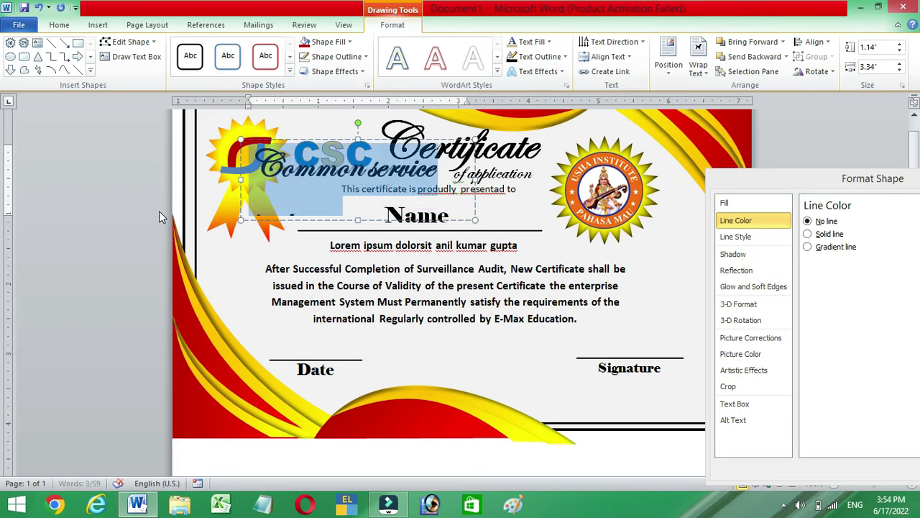
key(ctrl+z)
drag(314, 222, 343, 250)
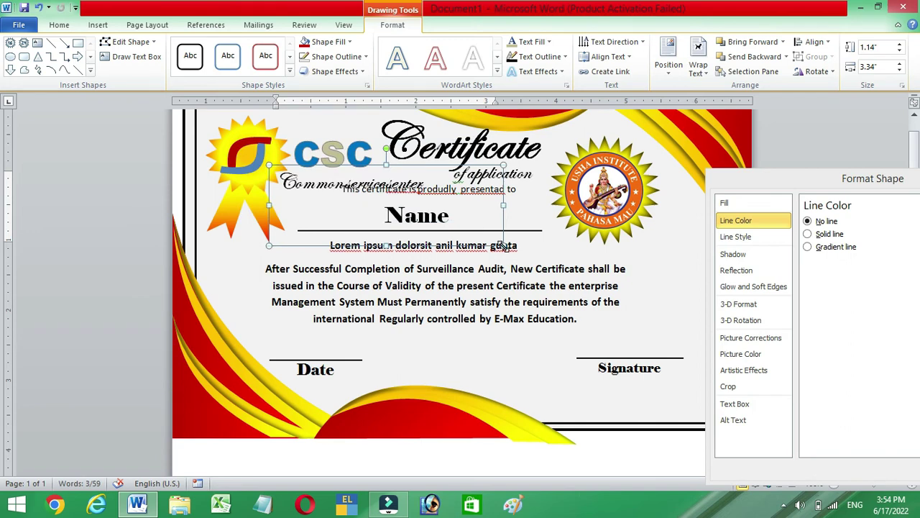
drag(506, 247, 430, 202)
drag(376, 168, 376, 158)
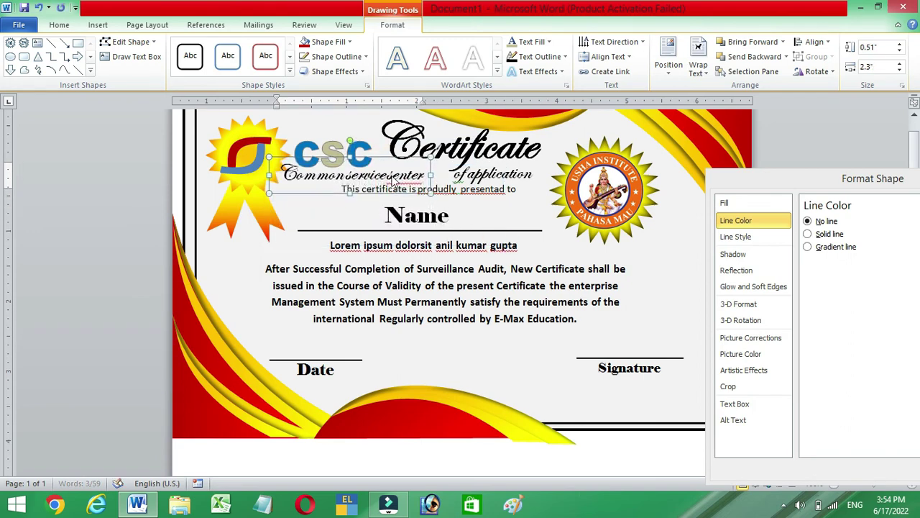
Reduce the caption's font size and nudge it slightly right beneath CSC.
drag(425, 174, 222, 187)
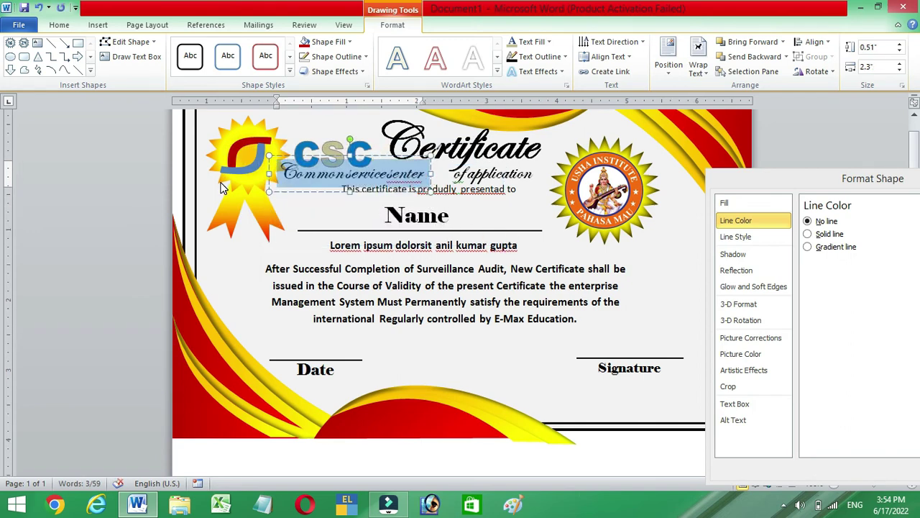
key(ctrl+bracketleft)
key(ctrl+bracketleft)
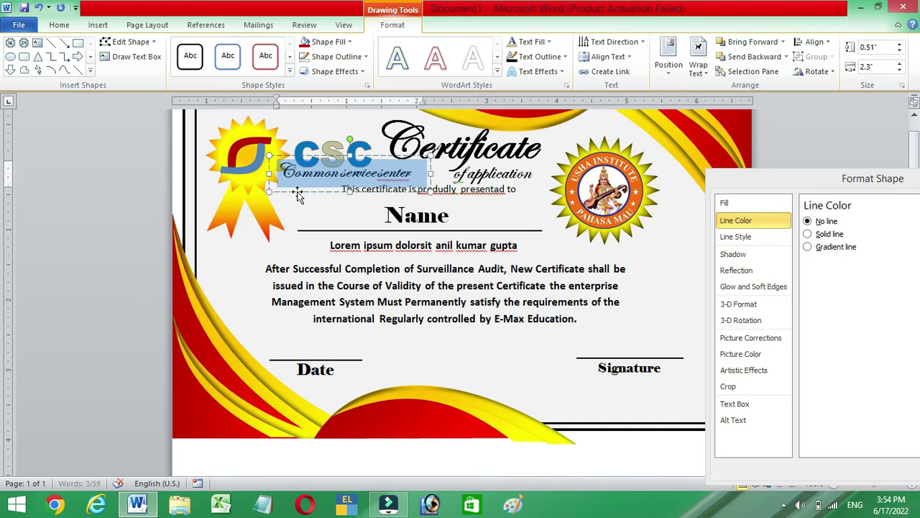
click(88, 367)
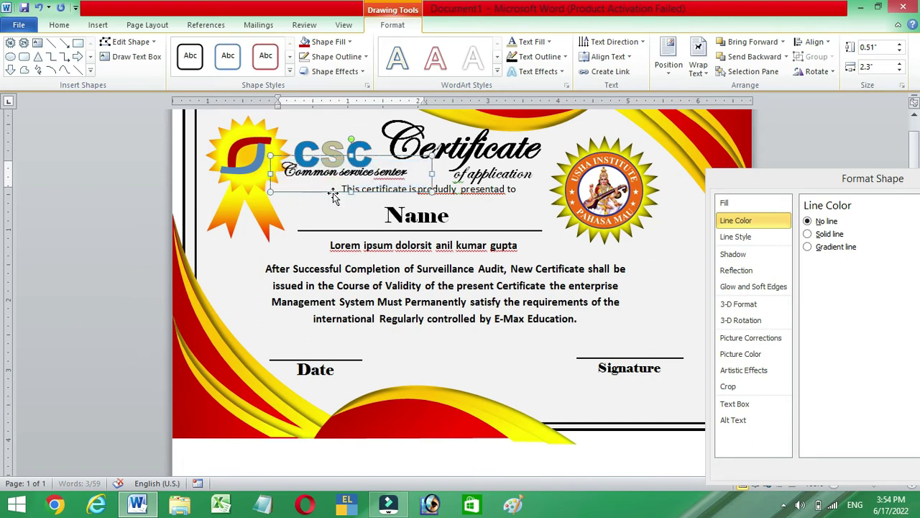
drag(329, 195, 334, 198)
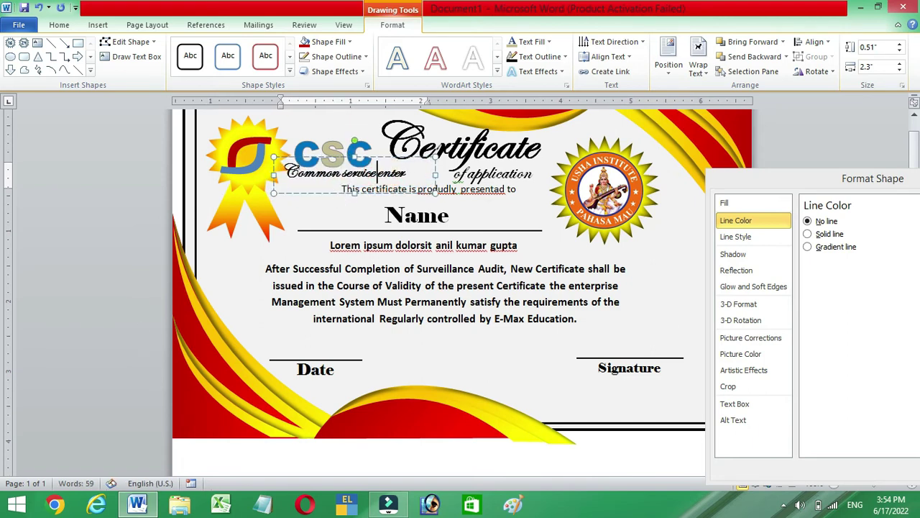
click(683, 278)
click(869, 191)
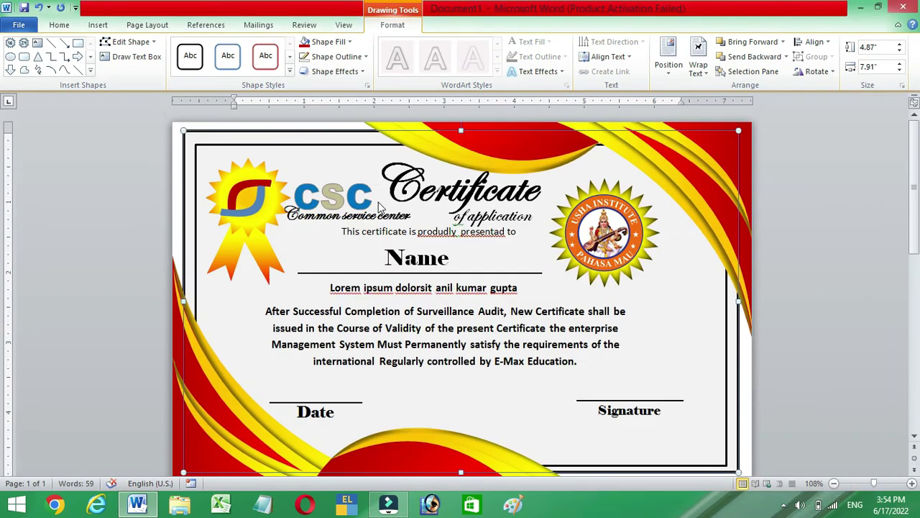
Draw a rectangle and stretch it into a page-wide bar flush under the certificate artwork.
click(98, 26)
click(198, 64)
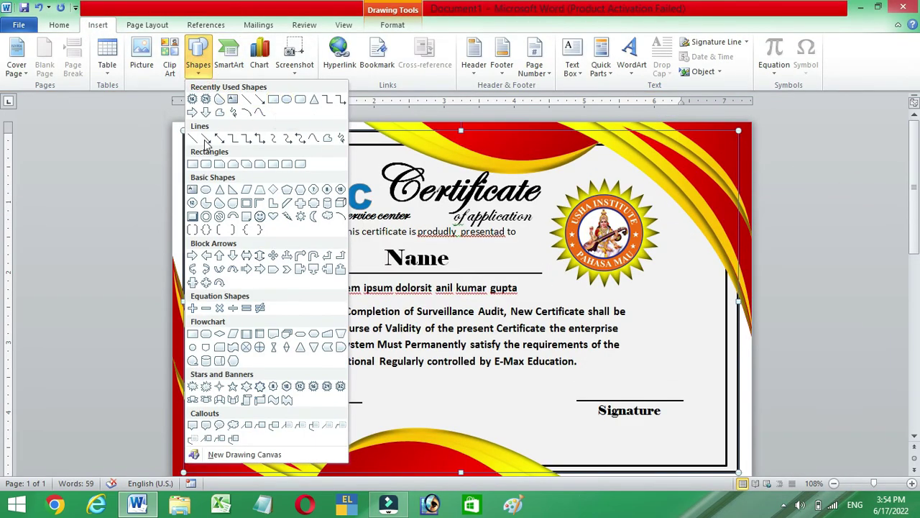
click(193, 164)
scroll(382, 316, down, 5)
drag(359, 291, 380, 431)
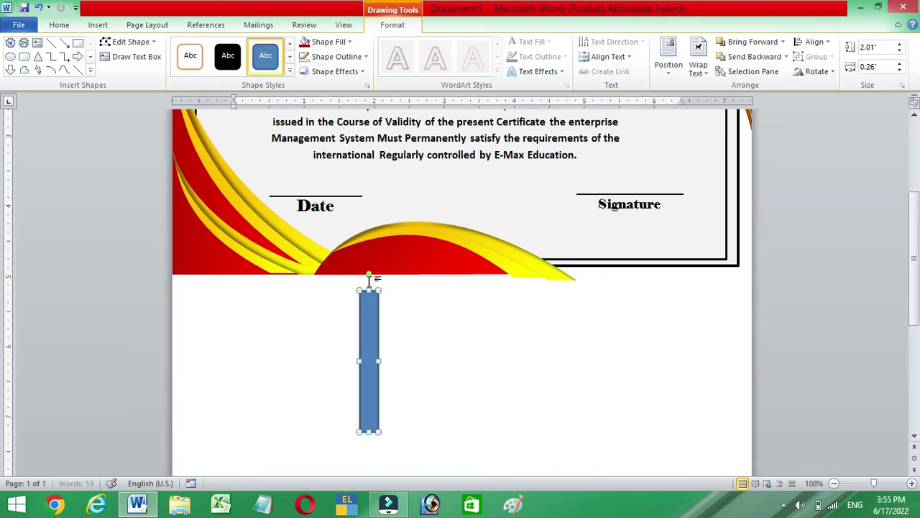
mouse_move(369, 276)
mouse_down()
mouse_move(458, 367)
mouse_move(812, 362)
mouse_up()
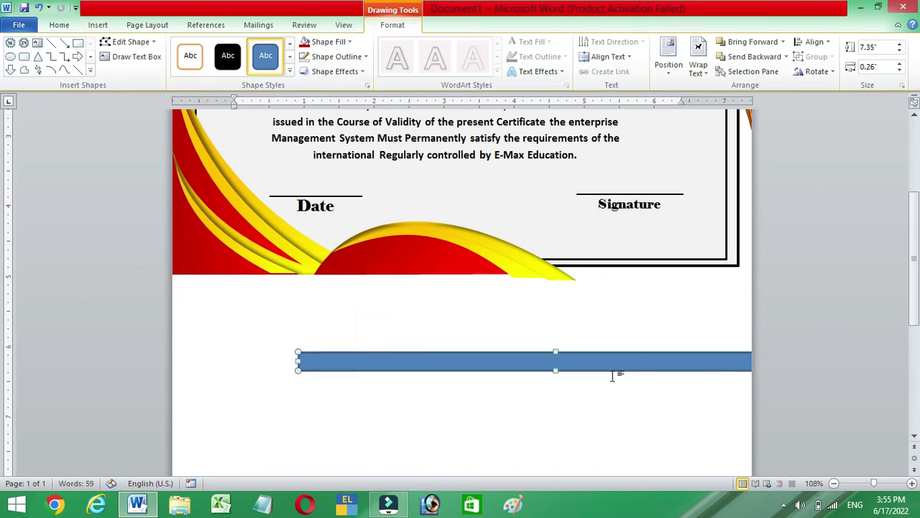
drag(609, 365, 481, 287)
drag(683, 291, 752, 295)
drag(639, 294, 639, 289)
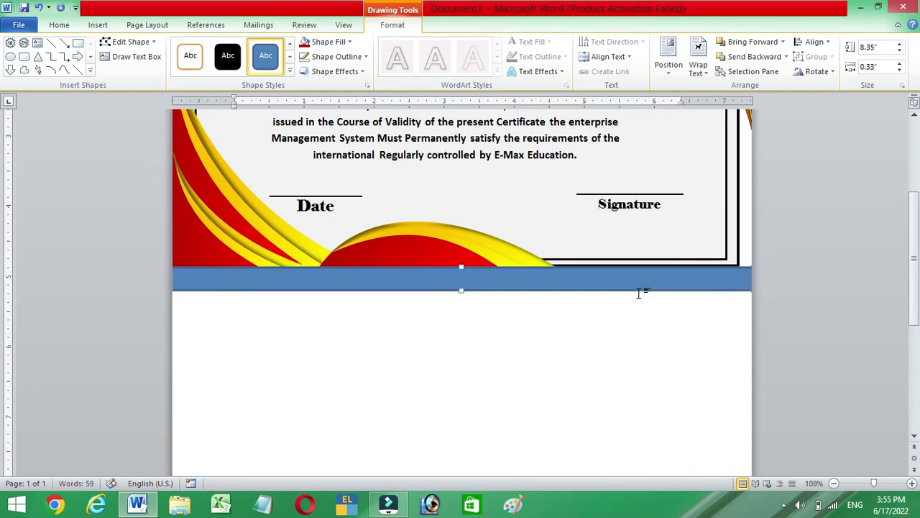
Give the bar a light dotted pattern fill.
click(333, 45)
click(328, 183)
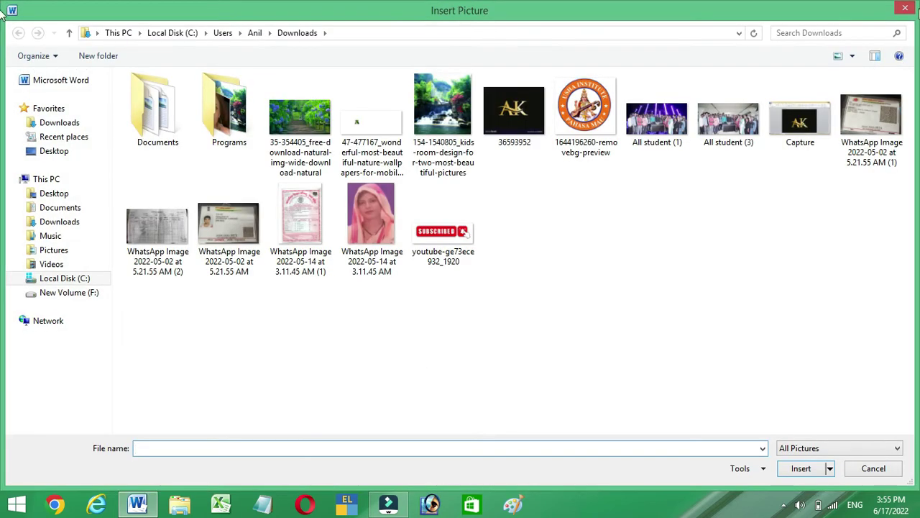
key(Escape)
click(329, 42)
mouse_move(328, 211)
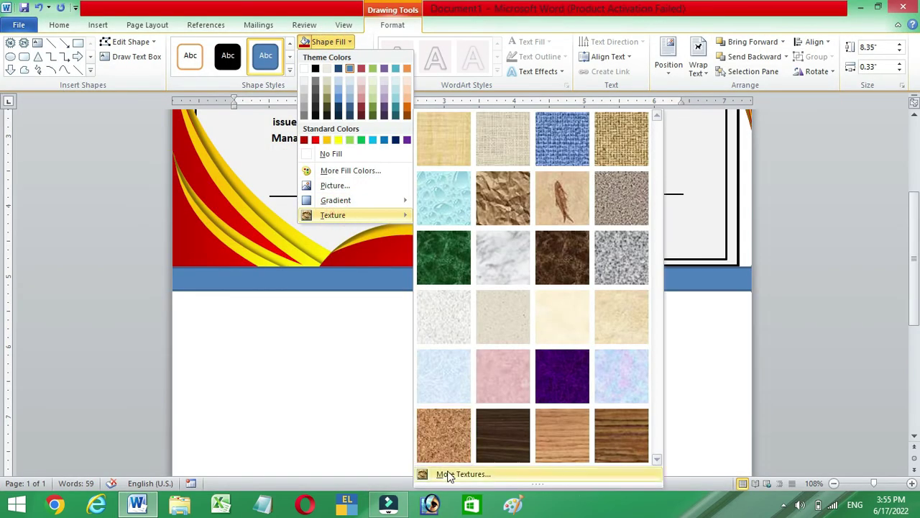
click(488, 474)
click(631, 192)
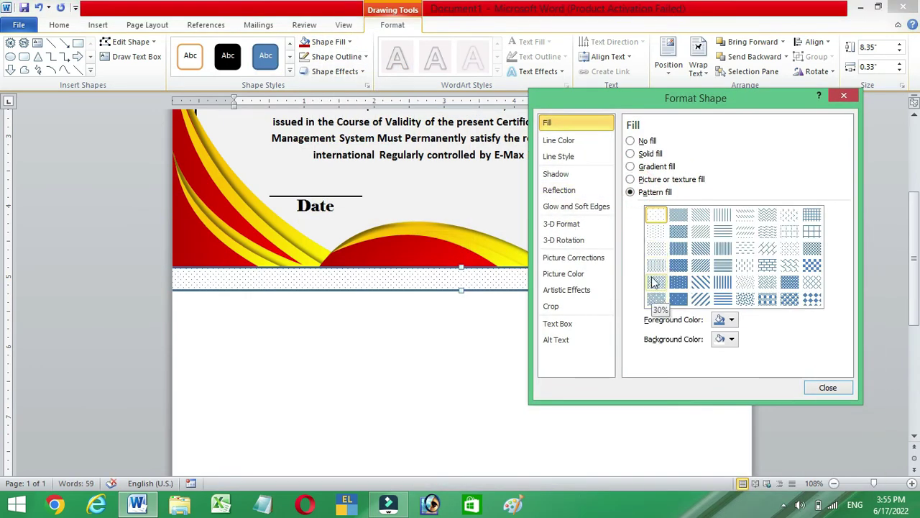
click(654, 282)
click(559, 140)
click(436, 364)
Copy the patterned strip, turn it vertical, and send it to back on the right edge.
drag(775, 101, 534, 399)
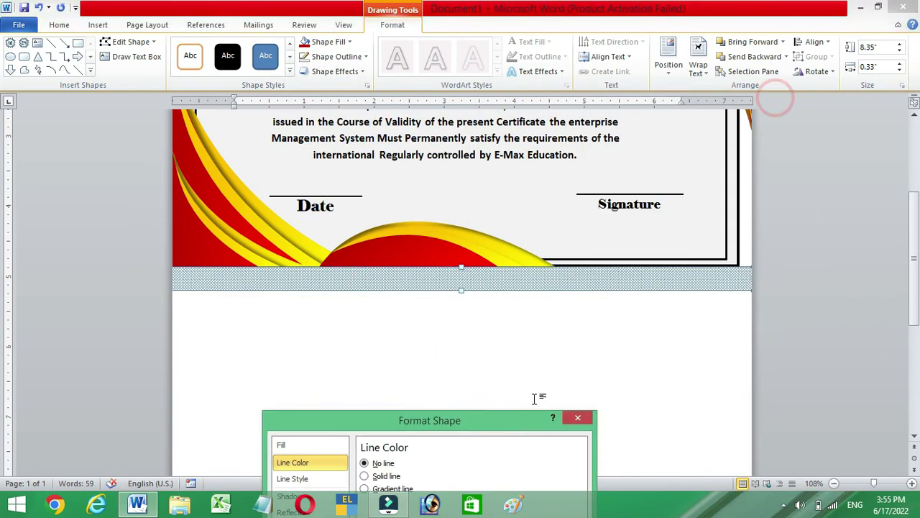
drag(580, 282, 580, 317)
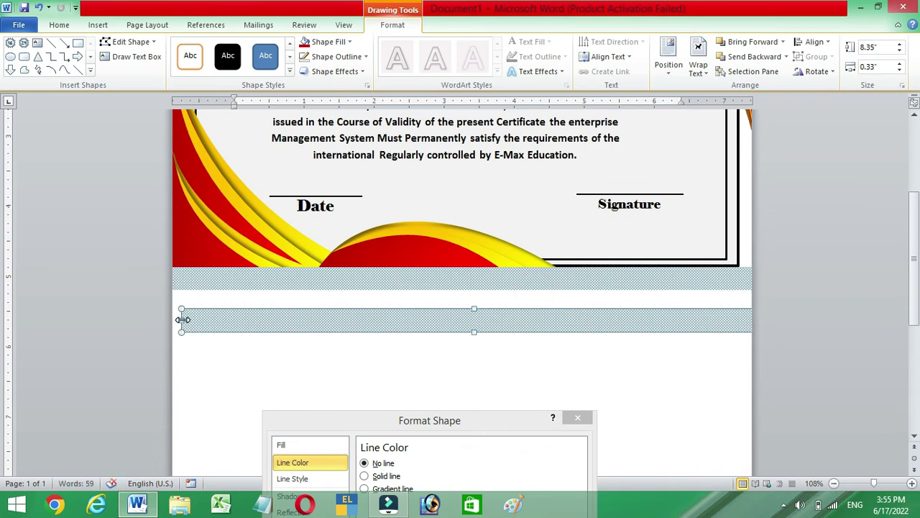
drag(182, 319, 252, 319)
drag(480, 300, 704, 324)
drag(471, 372, 748, 346)
scroll(748, 346, up, 5)
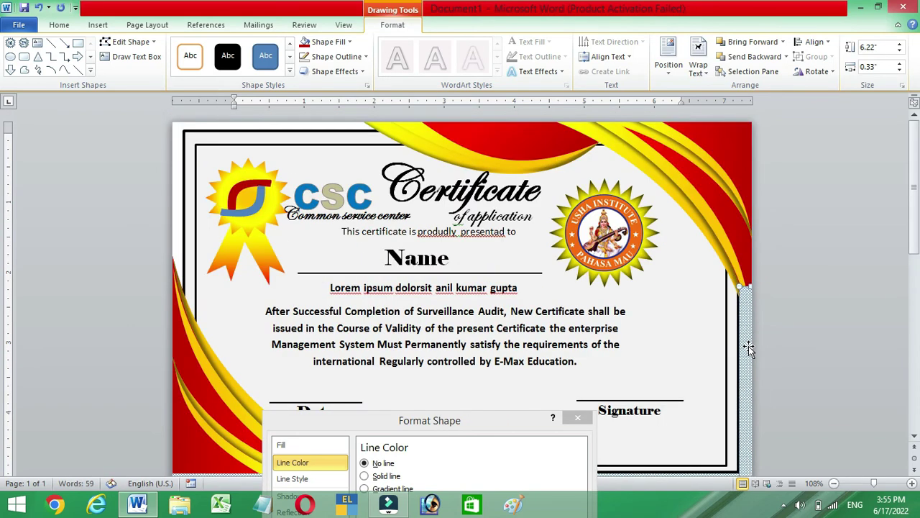
click(786, 56)
click(812, 87)
Shorten the right-edge strip to 2.99 inches.
scroll(746, 395, down, 7)
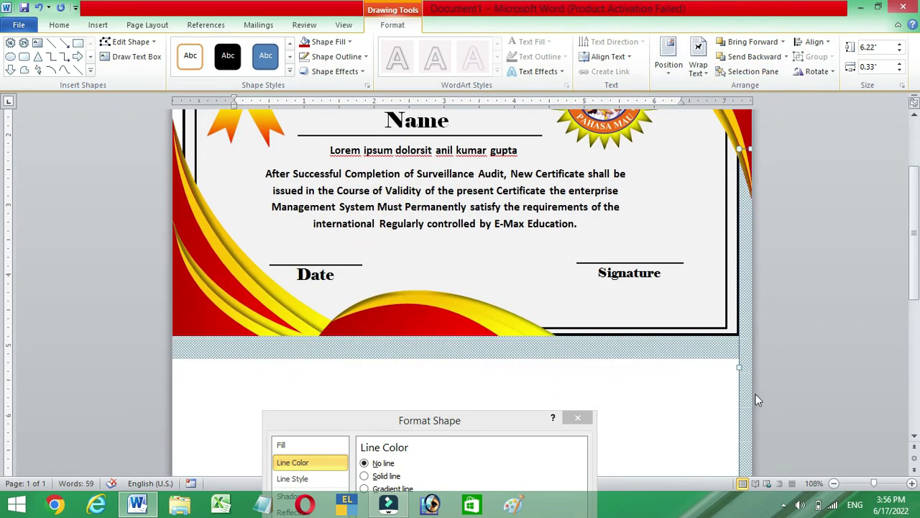
drag(739, 447, 743, 220)
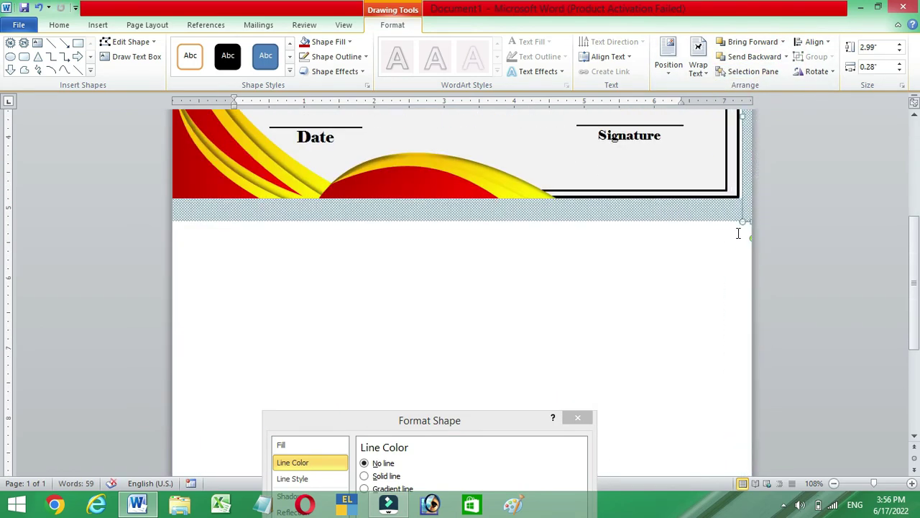
click(708, 261)
scroll(748, 317, up, 6)
click(747, 359)
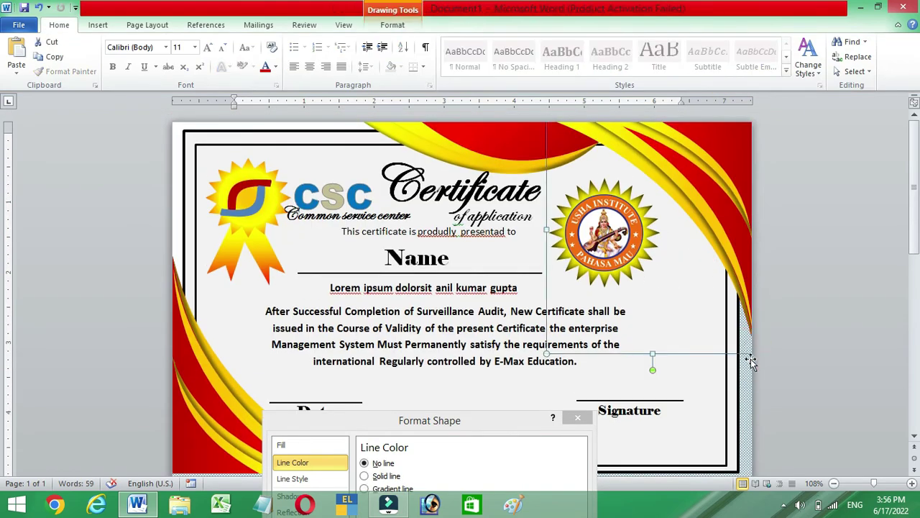
scroll(576, 370, down, 5)
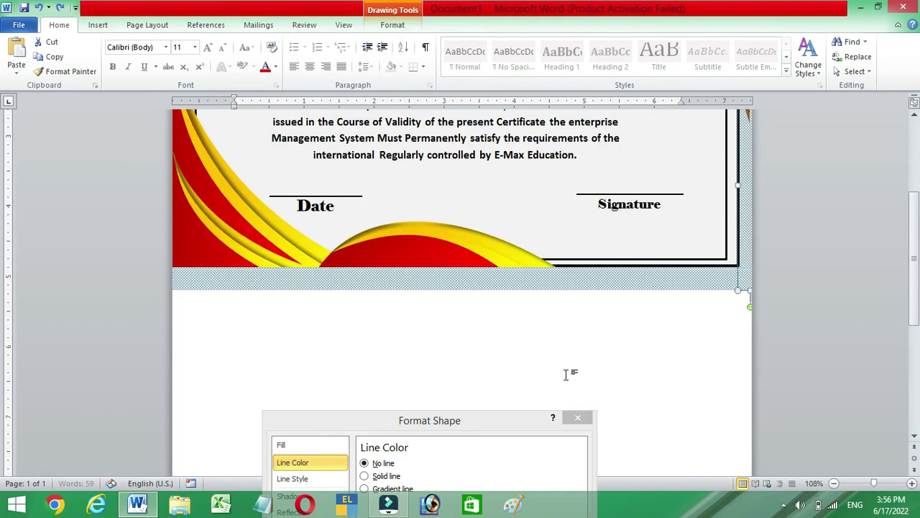
Turn the lower strip vertical, place it on the left edge, and send it behind the artwork.
click(471, 286)
drag(473, 289, 473, 159)
scroll(472, 160, up, 5)
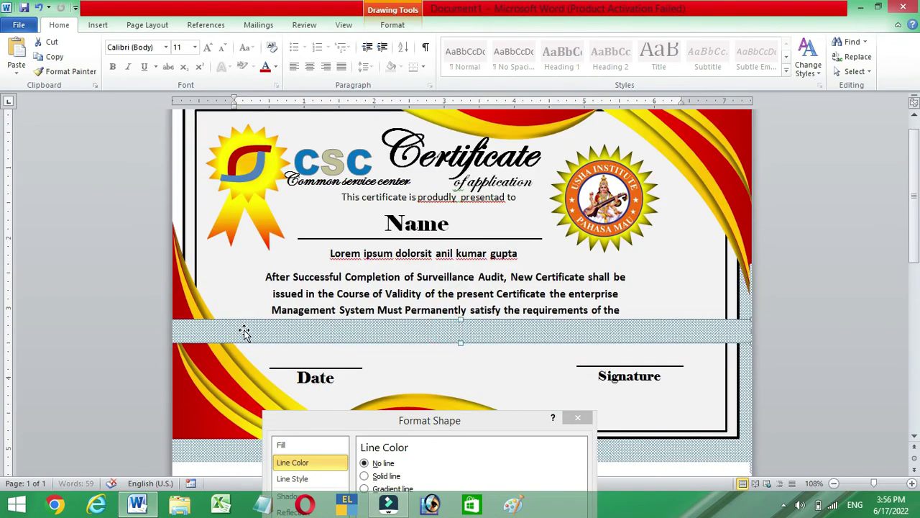
drag(222, 324, 417, 327)
drag(516, 325, 380, 327)
drag(672, 329, 460, 388)
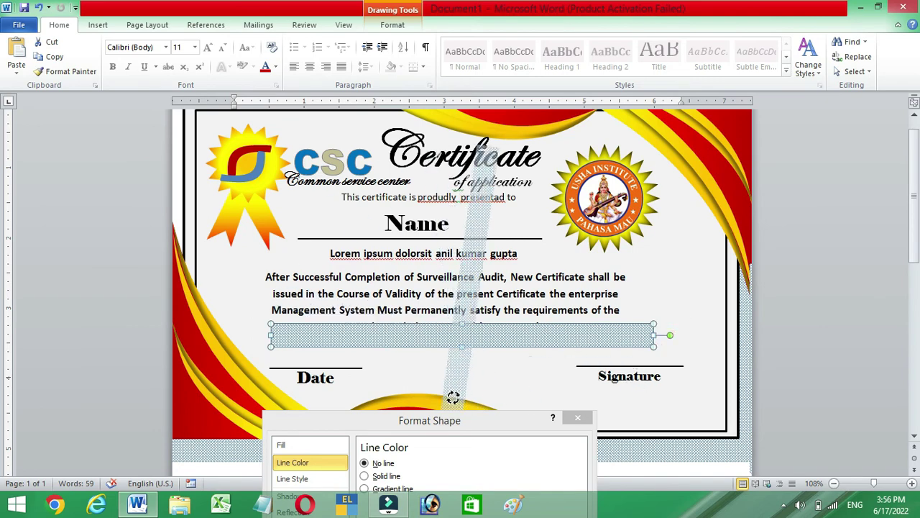
drag(213, 305, 169, 341)
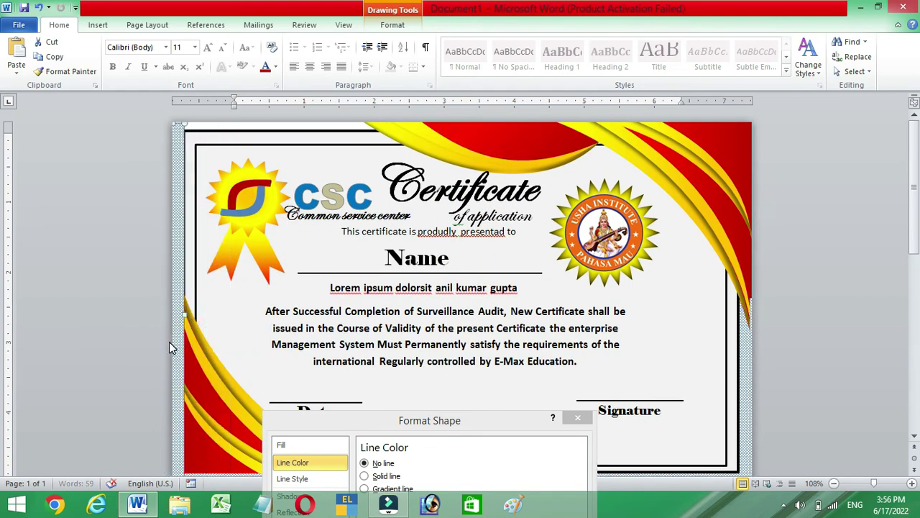
click(393, 25)
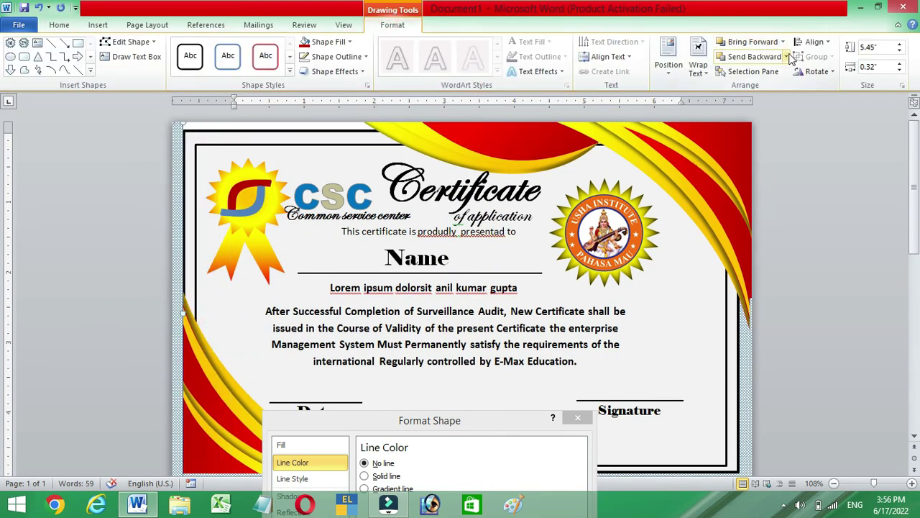
click(786, 56)
click(770, 89)
Move a strip to the page's top edge and send it behind the artwork.
drag(190, 161, 348, 289)
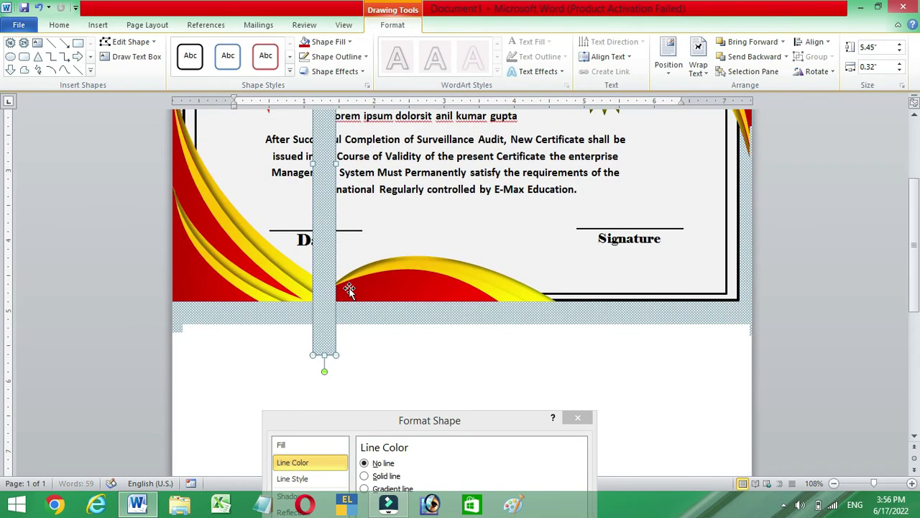
drag(323, 373, 390, 165)
scroll(373, 293, up, 5)
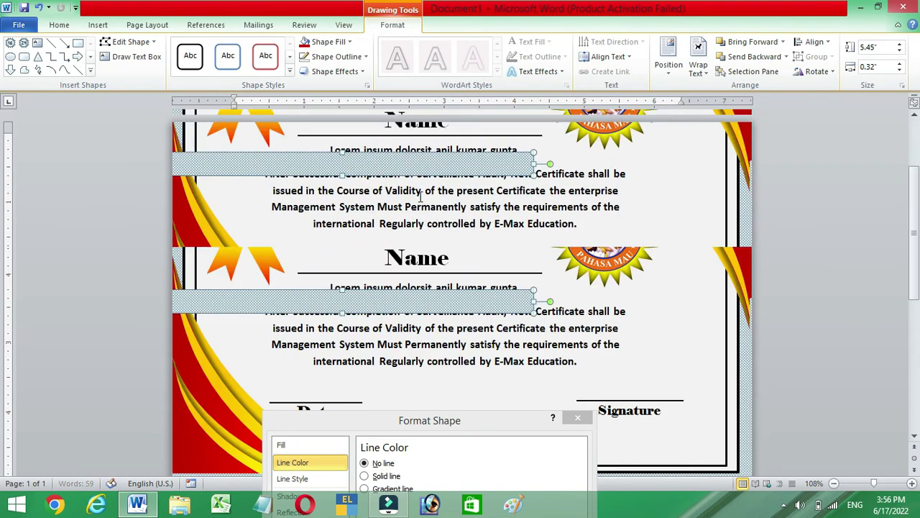
drag(373, 293, 374, 122)
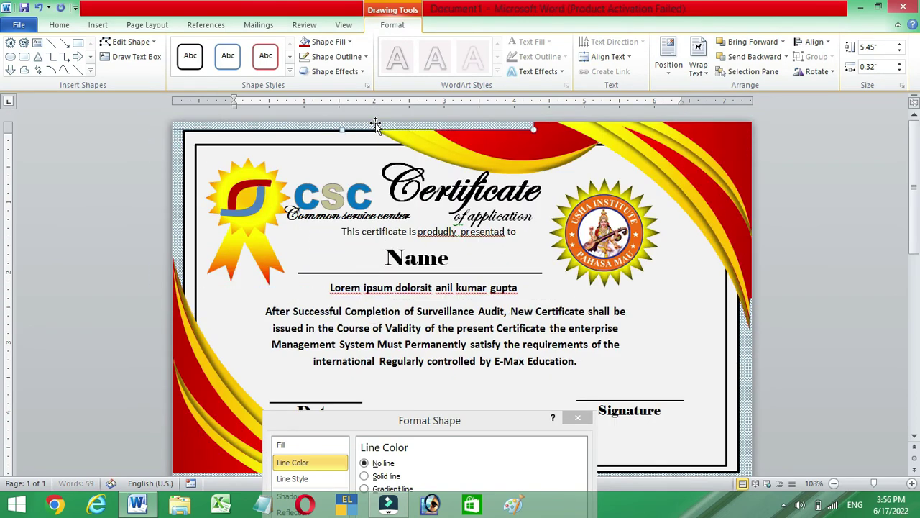
click(786, 57)
click(772, 86)
scroll(530, 343, down, 4)
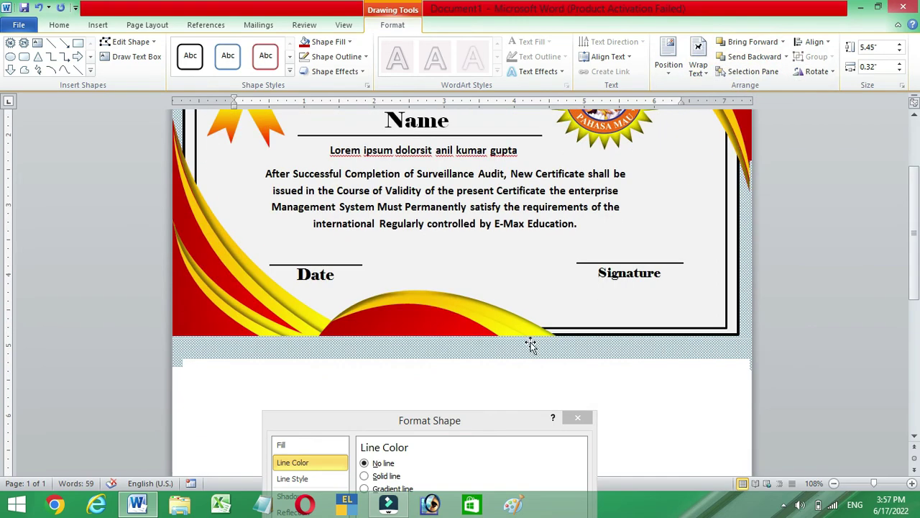
Nudge the bottom strip up under the certificate image and send it behind the image.
click(492, 351)
drag(491, 350, 479, 335)
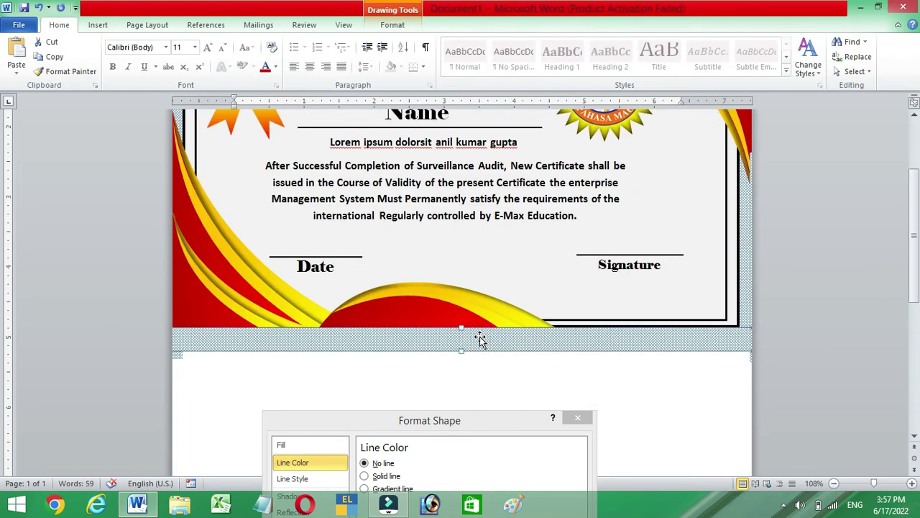
click(407, 343)
click(316, 345)
click(393, 24)
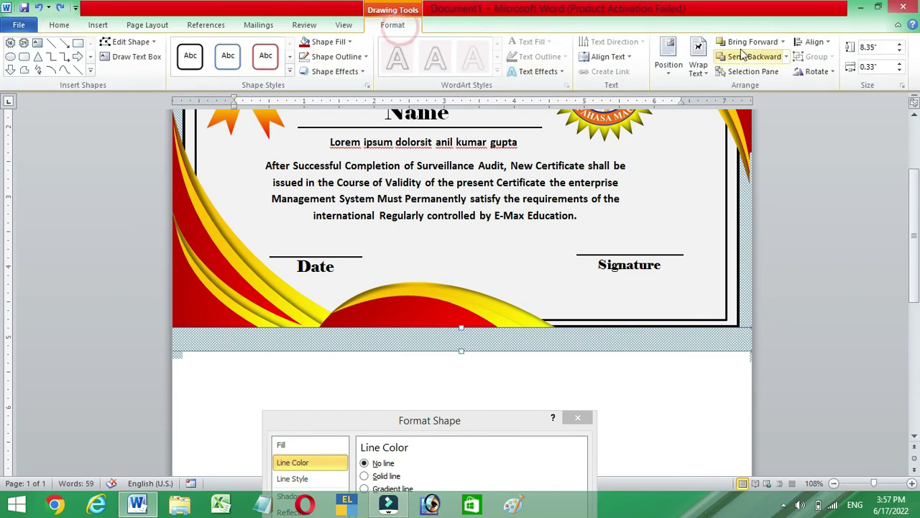
click(786, 57)
click(767, 86)
click(668, 410)
scroll(441, 380, down, 1)
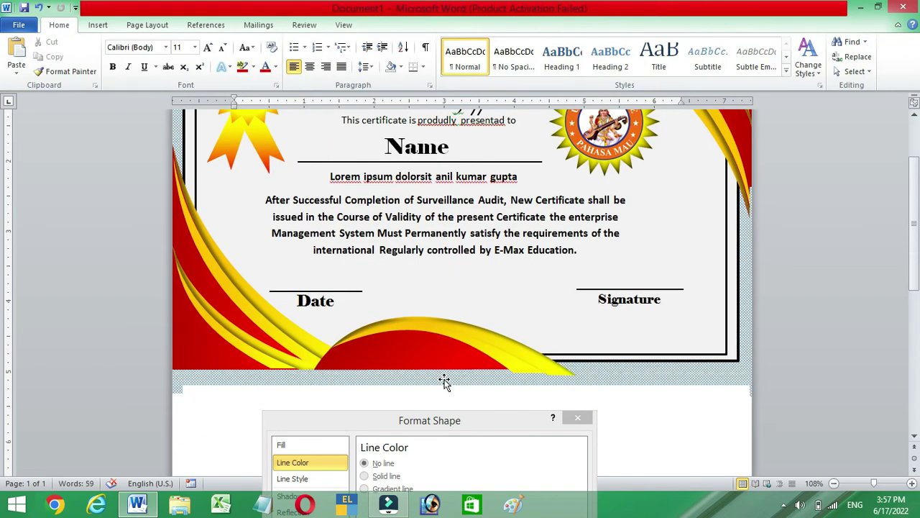
click(441, 380)
Draw a no-fill rectangle across the page and move the patterned band under the certificate.
click(98, 24)
click(198, 58)
click(141, 161)
scroll(461, 288, down, 2)
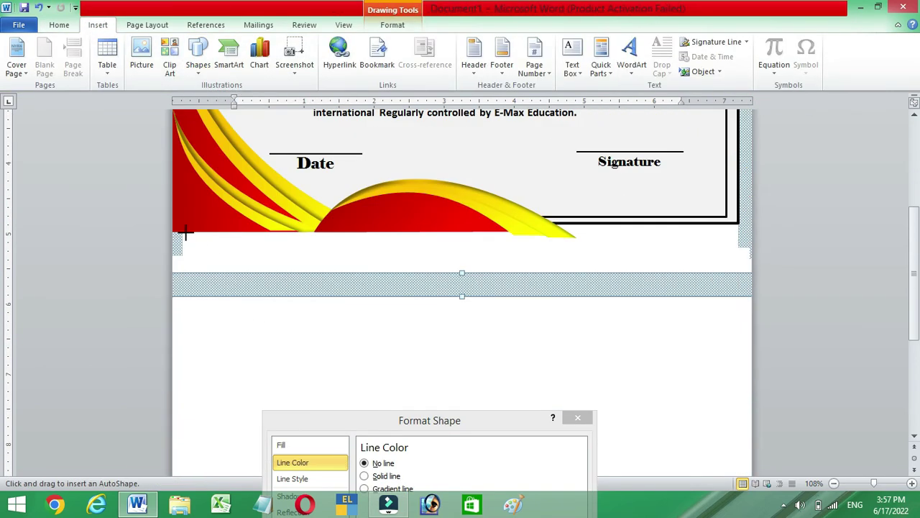
mouse_move(174, 231)
mouse_down()
mouse_move(752, 271)
mouse_move(752, 246)
mouse_up()
scroll(158, 233, up, 3)
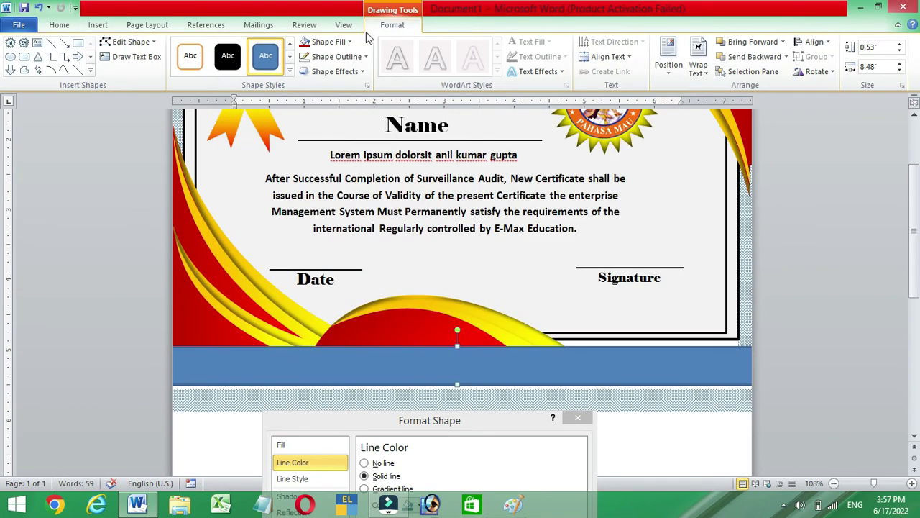
click(349, 42)
click(332, 152)
click(287, 401)
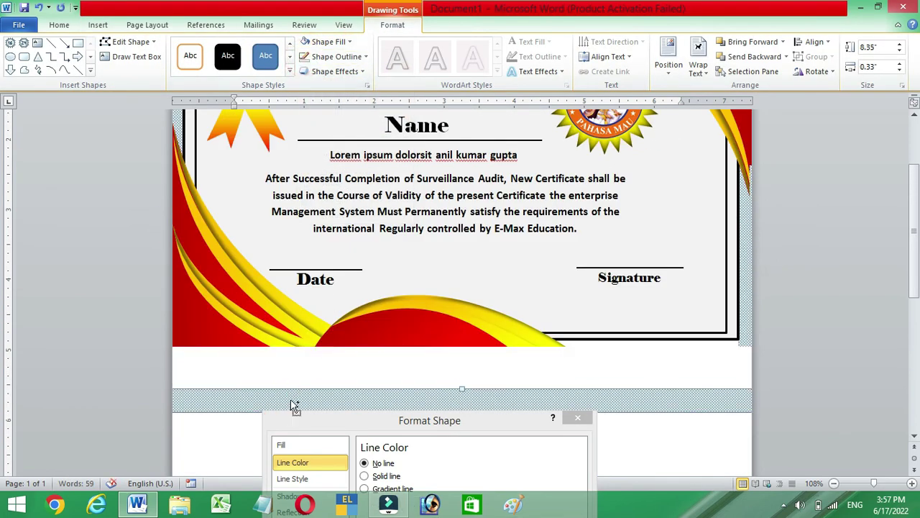
drag(290, 400, 298, 350)
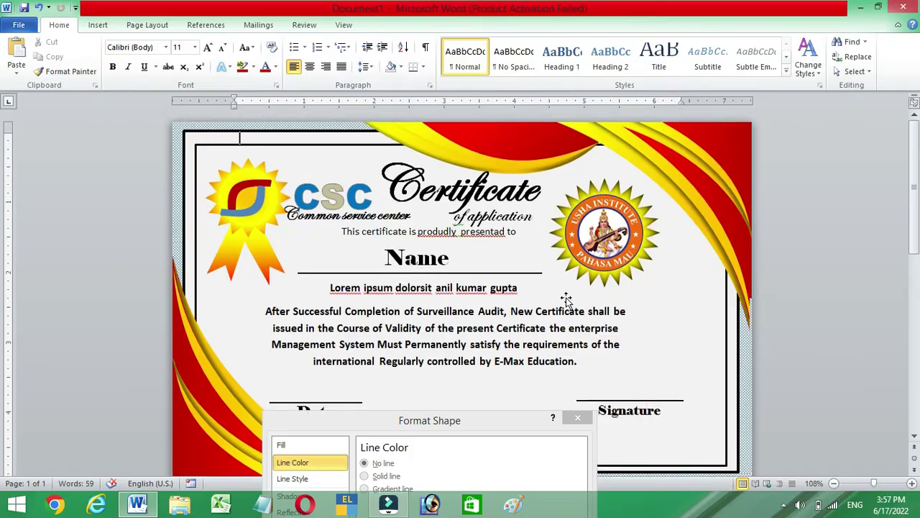
Close the Format Shape window and spell-check the document, ignoring all six flagged words.
click(578, 417)
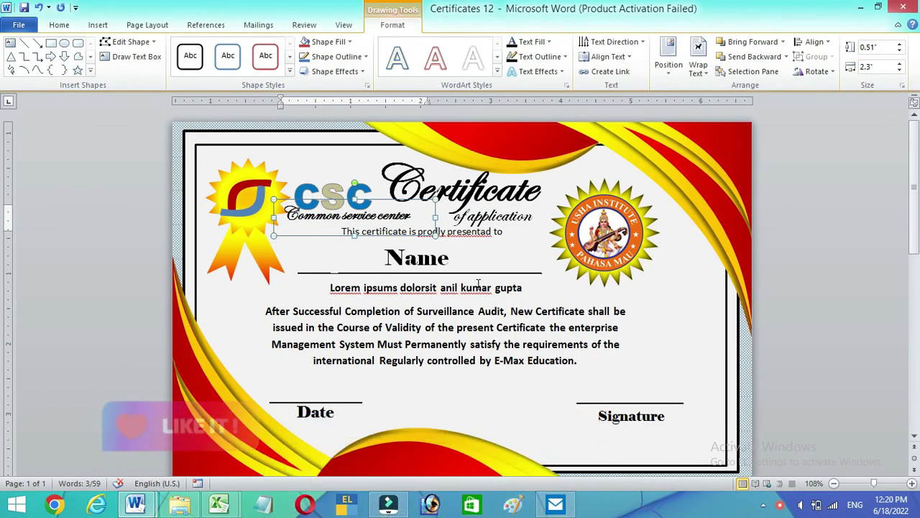
key(F7)
click(368, 185)
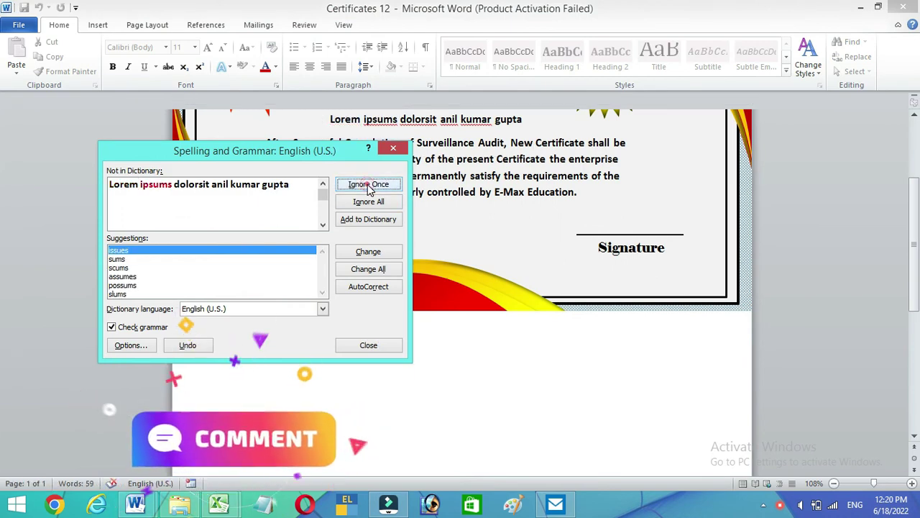
click(369, 185)
click(369, 185)
click(368, 185)
click(368, 184)
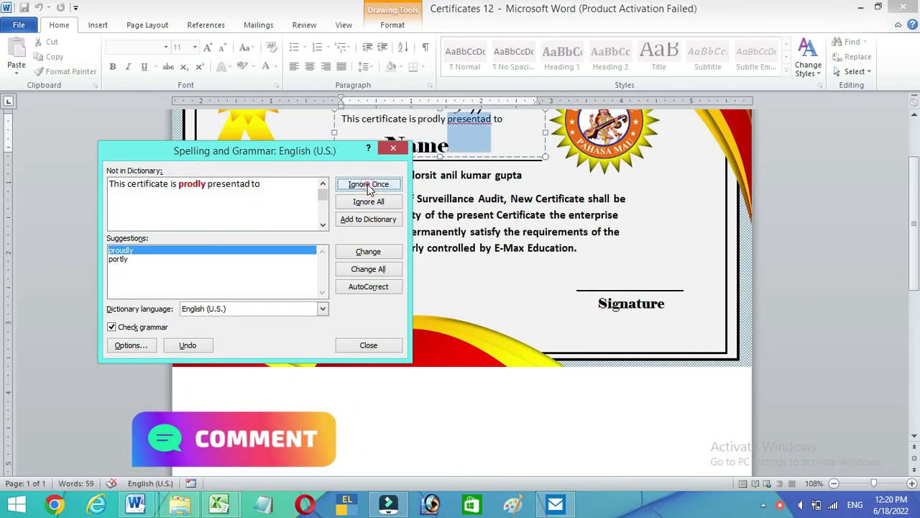
click(363, 184)
click(444, 287)
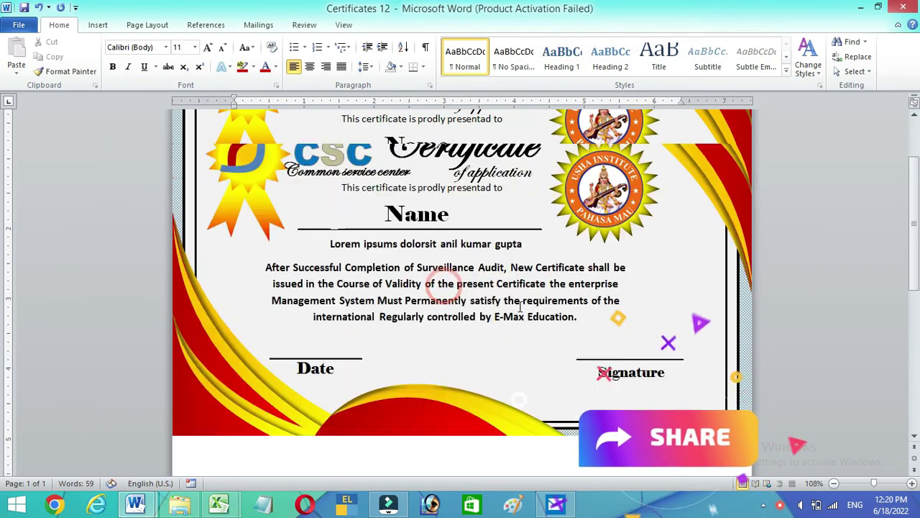